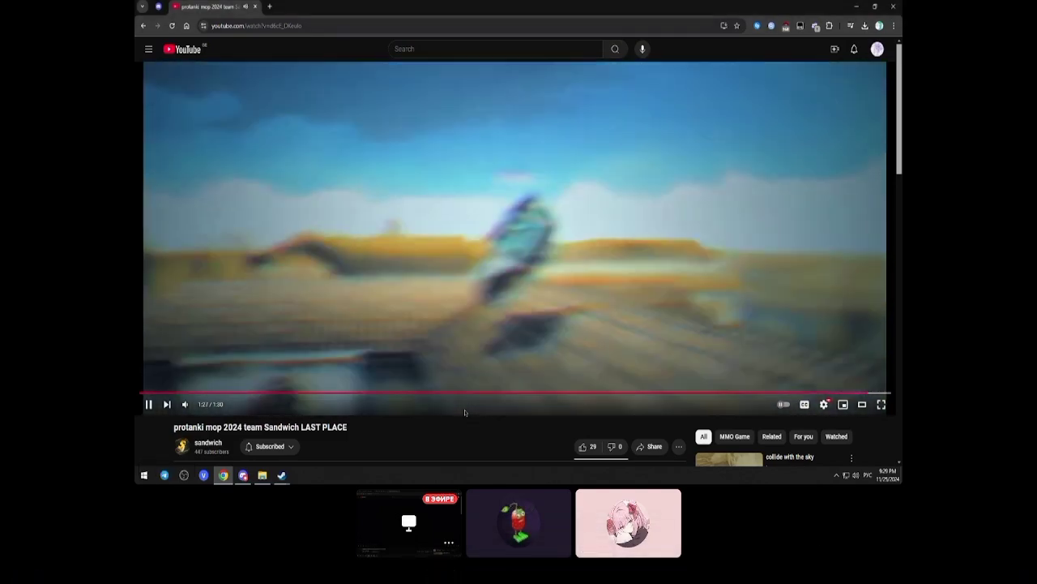
# Exit the full-screen call view and start streaming Экран 1 with system sound in the current voice channel.
pyautogui.moveTo(816, 530)
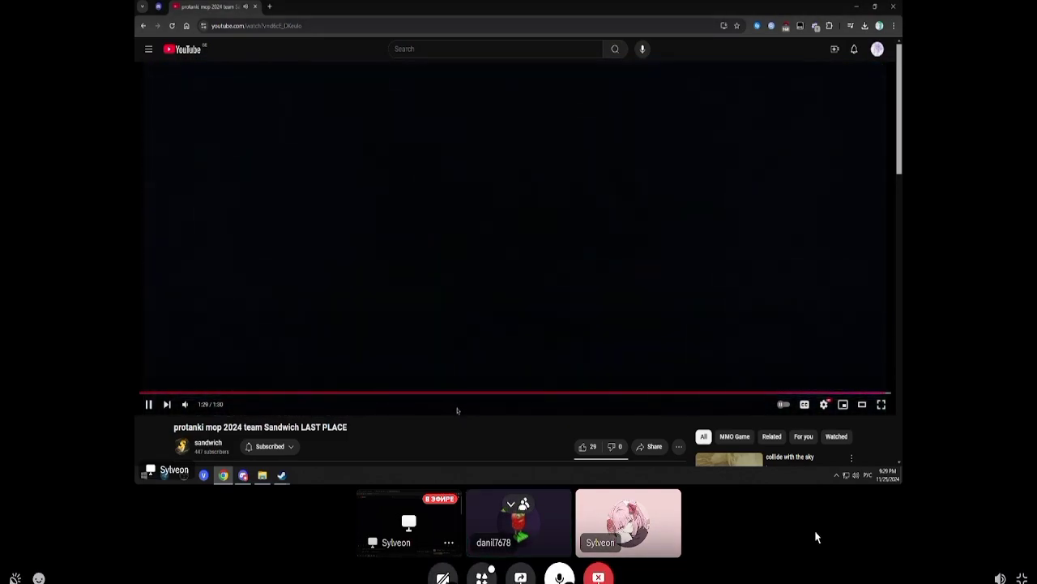
pyautogui.click(1022, 577)
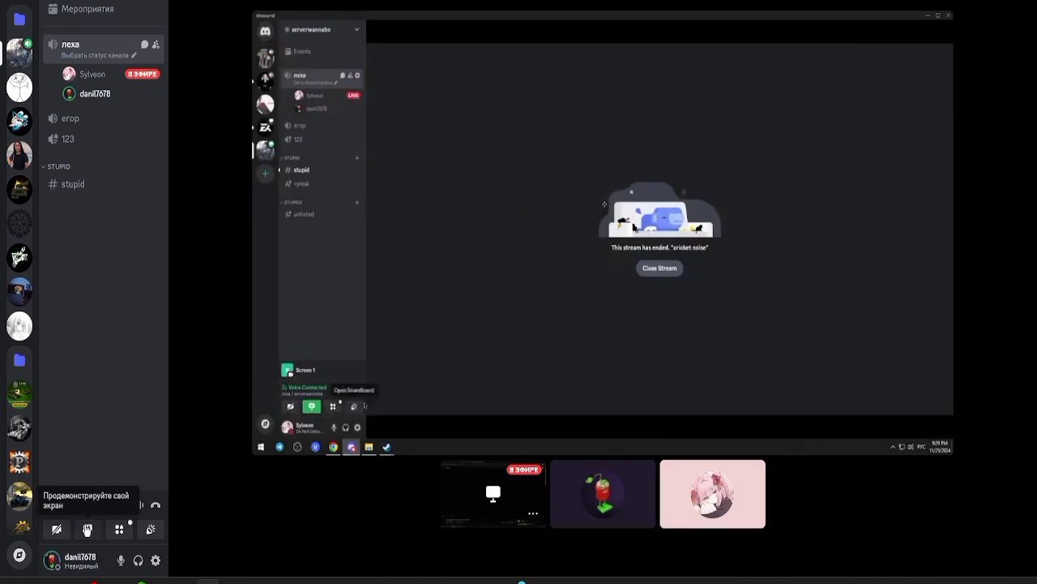
pyautogui.click(87, 528)
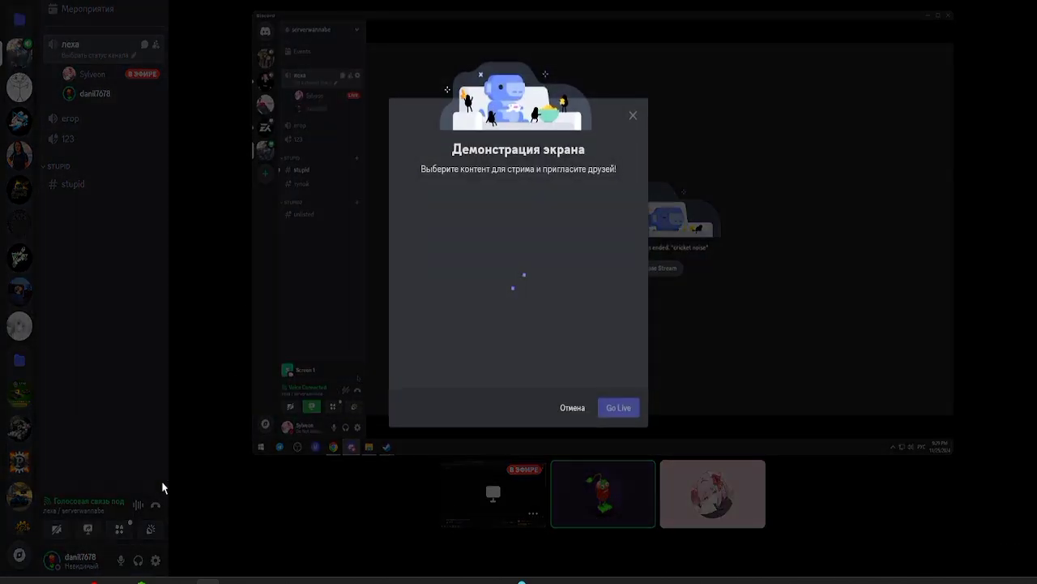
pyautogui.click(465, 194)
pyautogui.click(454, 243)
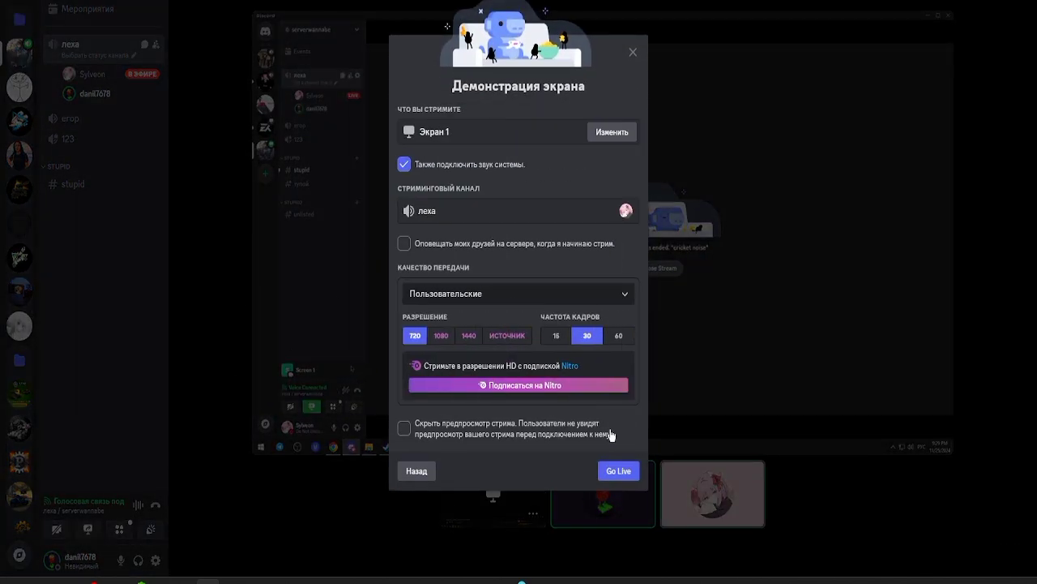
pyautogui.click(618, 470)
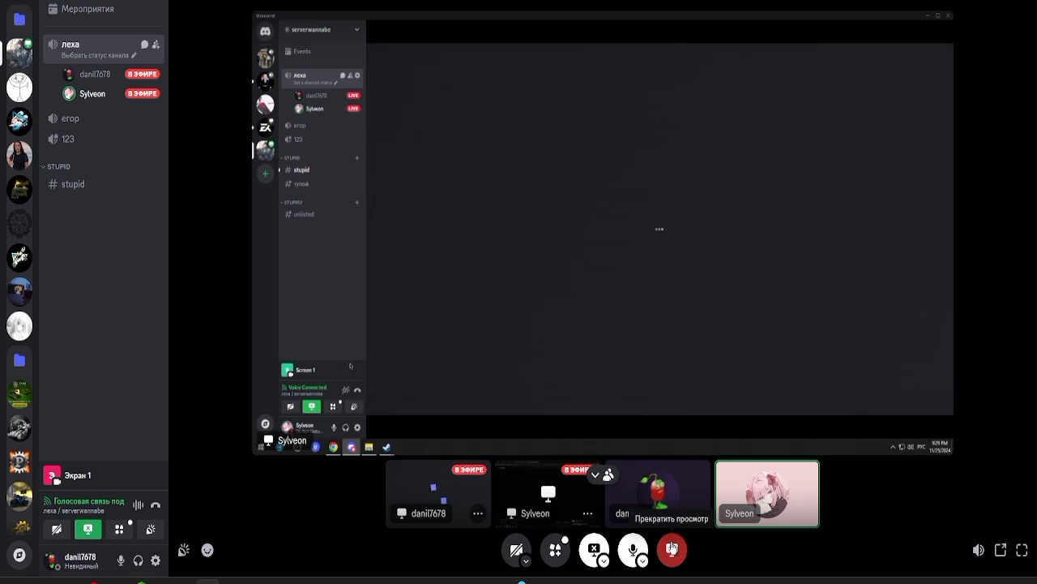
# Stop watching the other participant's stream, rate it with the happy face and opt out of further rating prompts.
pyautogui.click(672, 549)
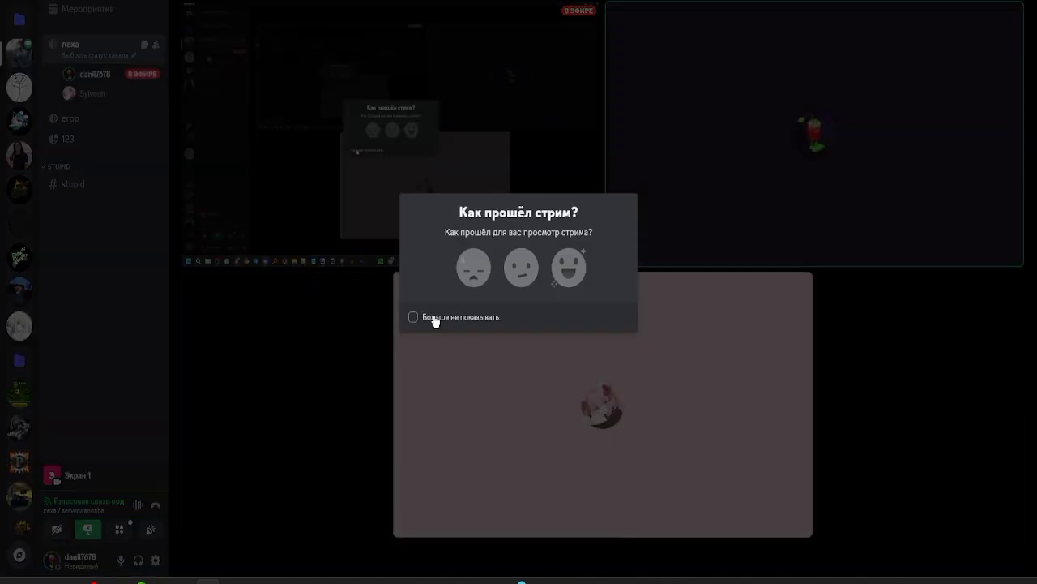
pyautogui.click(413, 317)
pyautogui.click(568, 269)
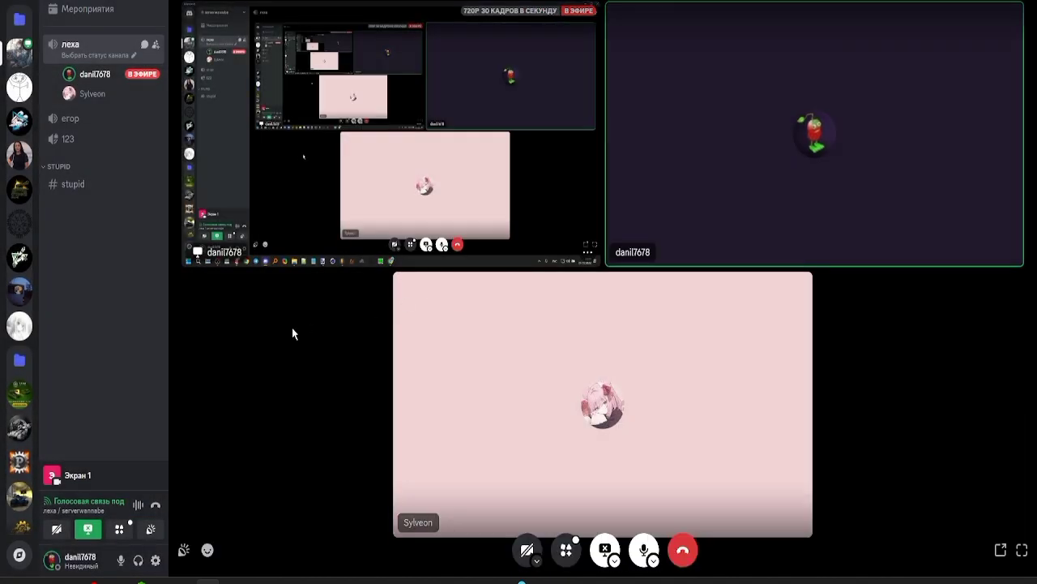
# Switch to Google Sheets and bring up the =Grading sheet of the spreadsheet Новая таблица.
pyautogui.moveTo(522, 580)
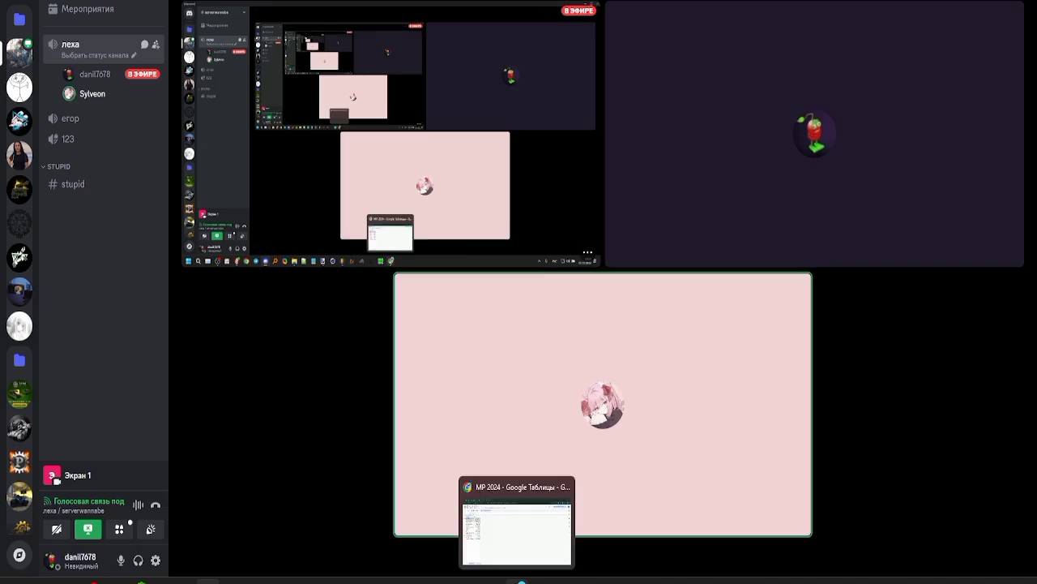
pyautogui.click(483, 501)
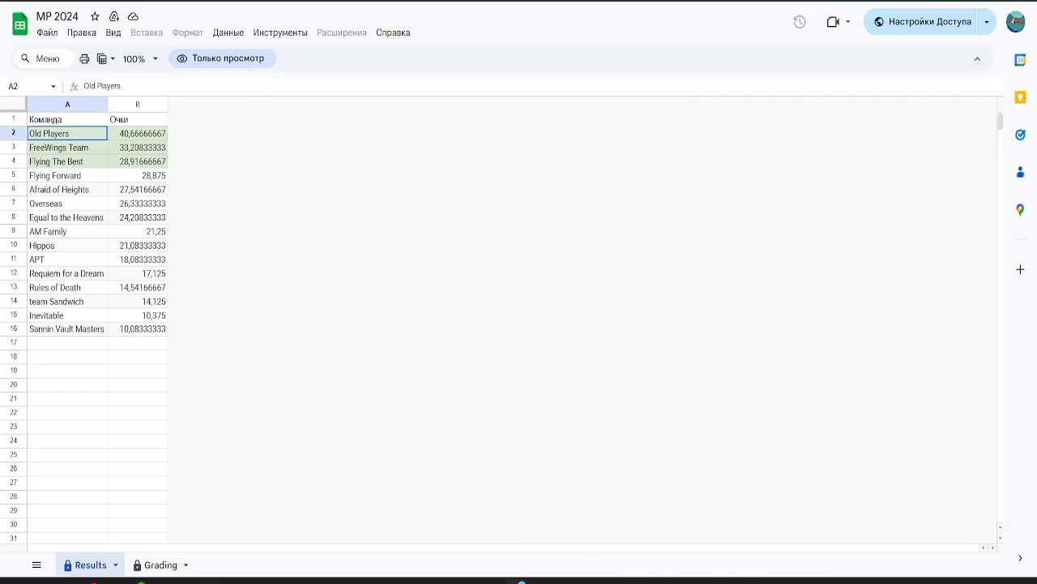
pyautogui.hotkey('alt', 'Tab')
pyautogui.click(317, 179)
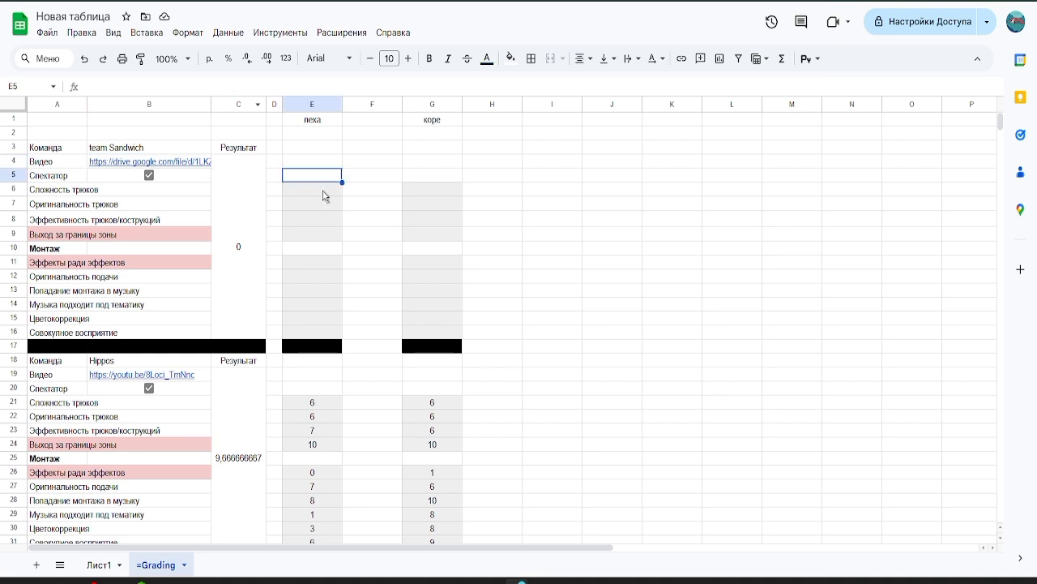
# Enter team Sandwich's scores in columns E and G: Сложность трюков 5 and 6, Оригинальность трюков 6 and 6.
pyautogui.click(324, 195)
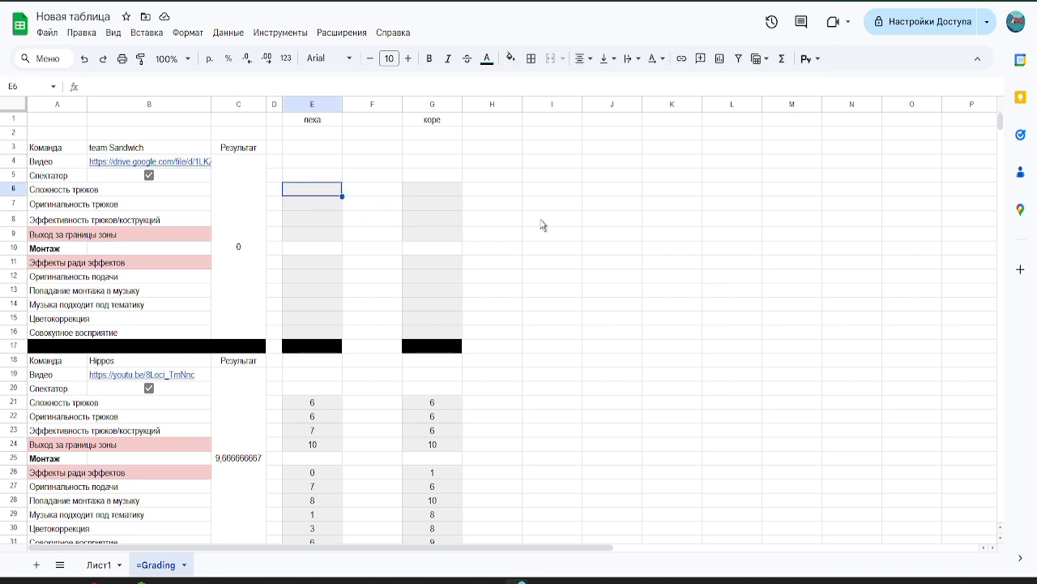
pyautogui.write('5')
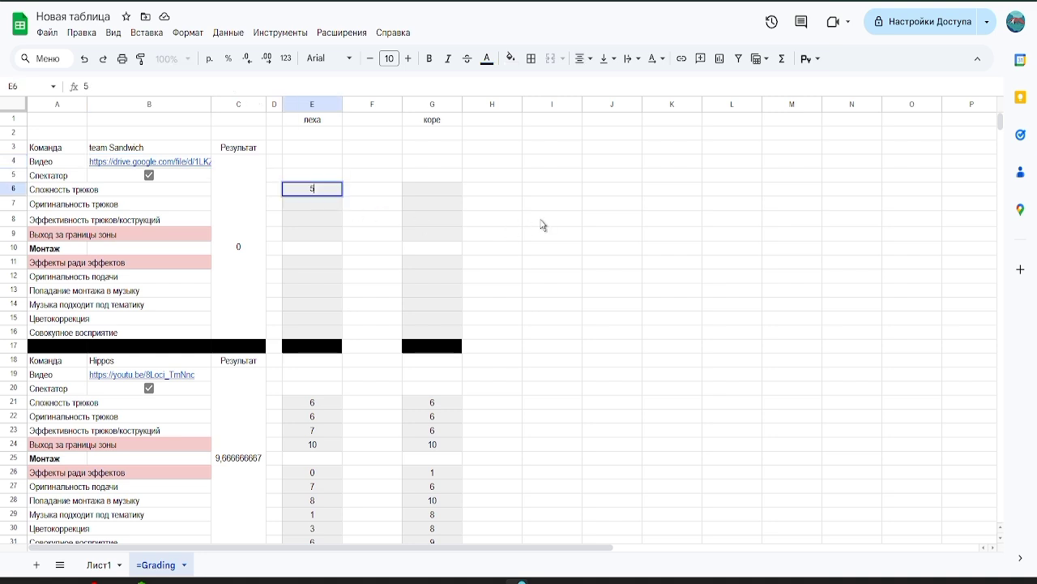
pyautogui.click(434, 193)
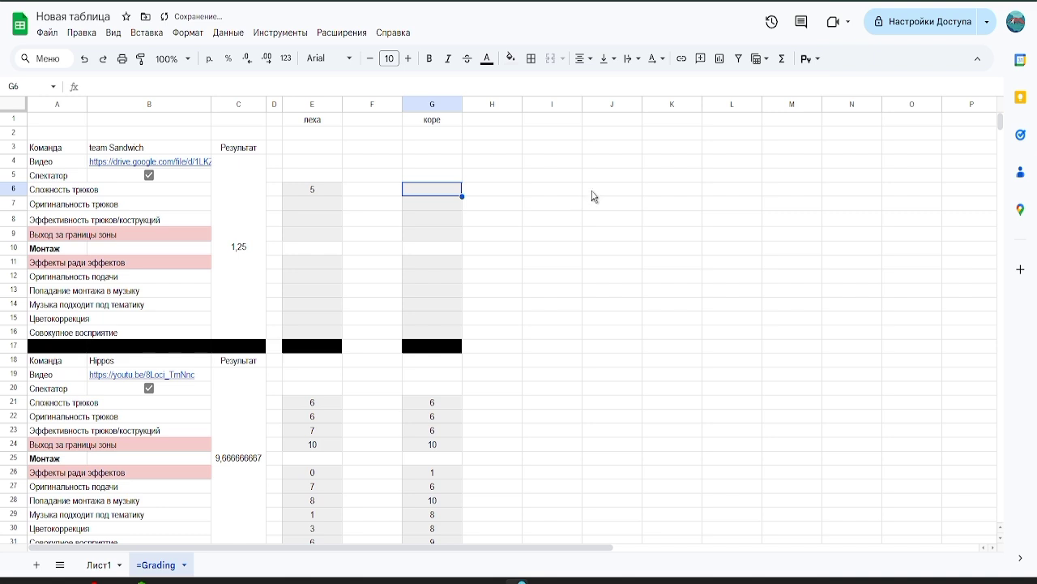
pyautogui.write('6')
pyautogui.click(318, 203)
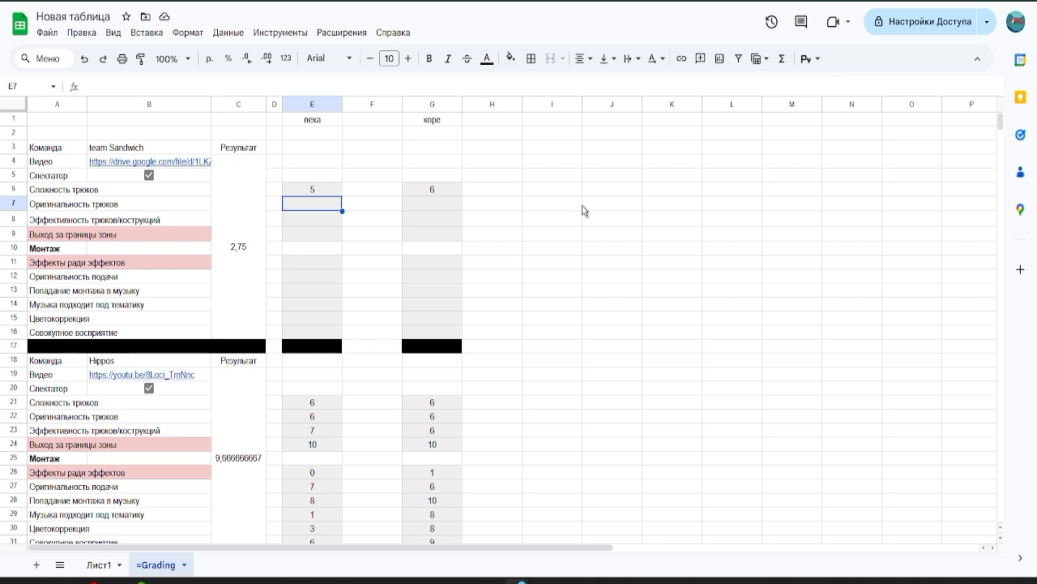
pyautogui.write('6')
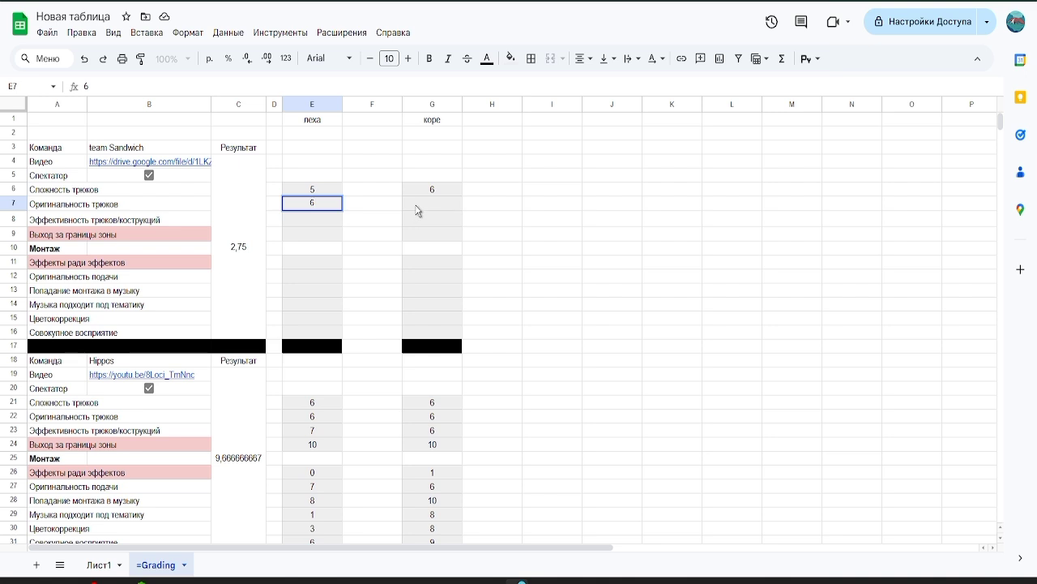
pyautogui.click(418, 208)
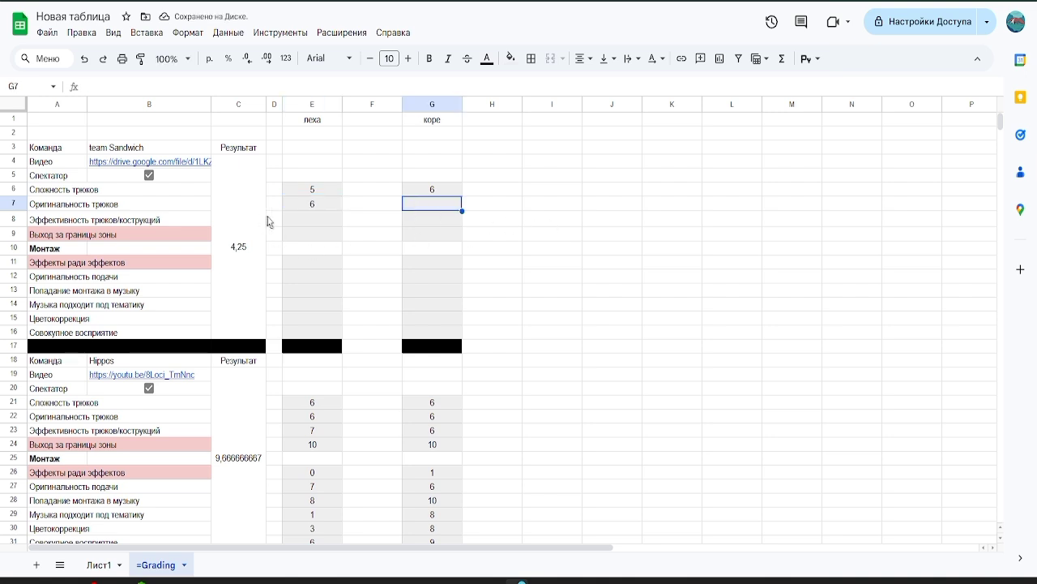
pyautogui.write('6')
# Score team Sandwich in columns E and G: 6 and 6 for trick effectiveness in row 8, 10 and 10 for Выход за границы зоны.
pyautogui.click(316, 223)
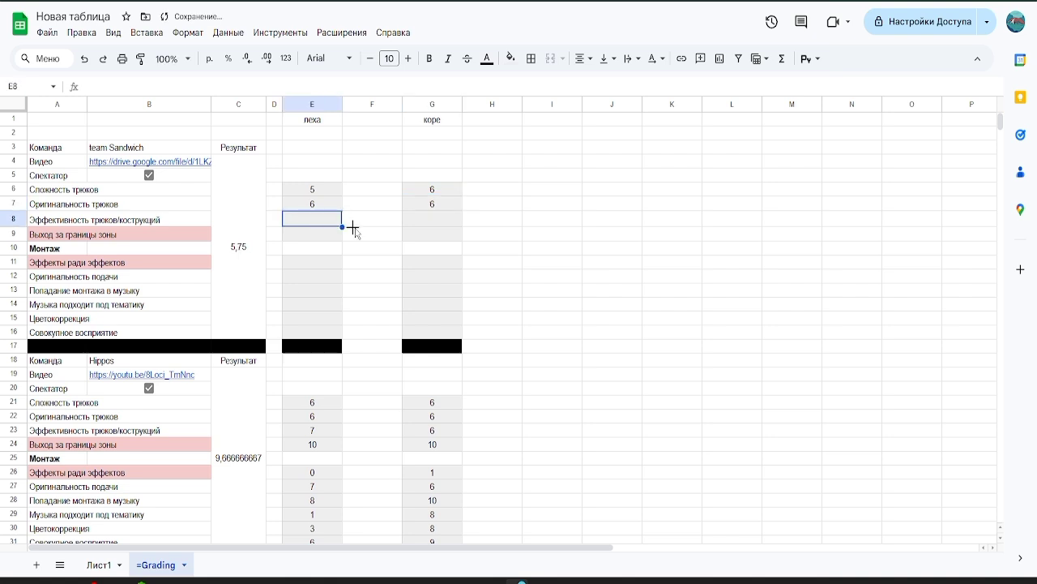
pyautogui.write('6')
pyautogui.click(432, 220)
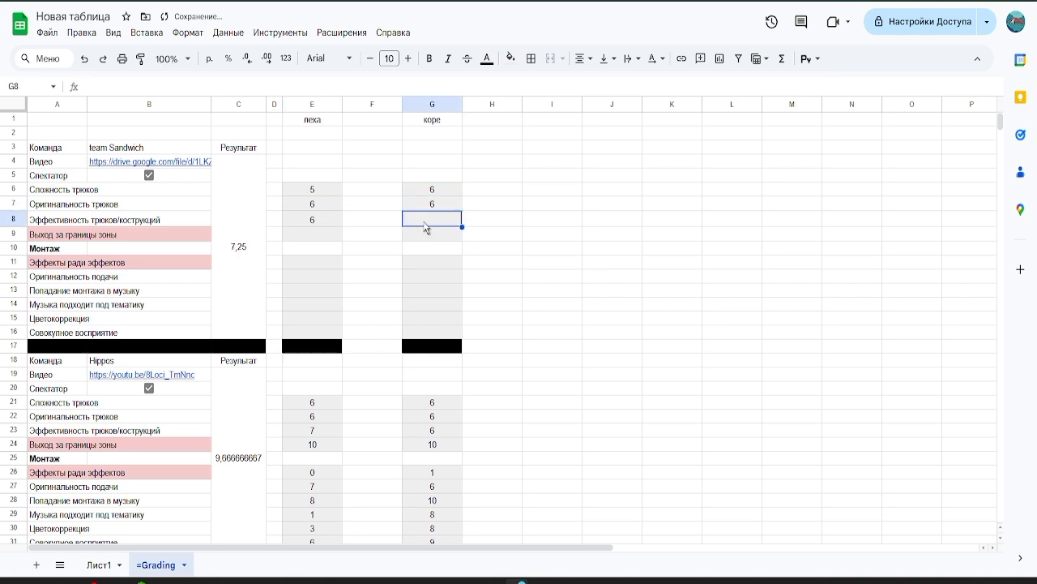
pyautogui.write('6')
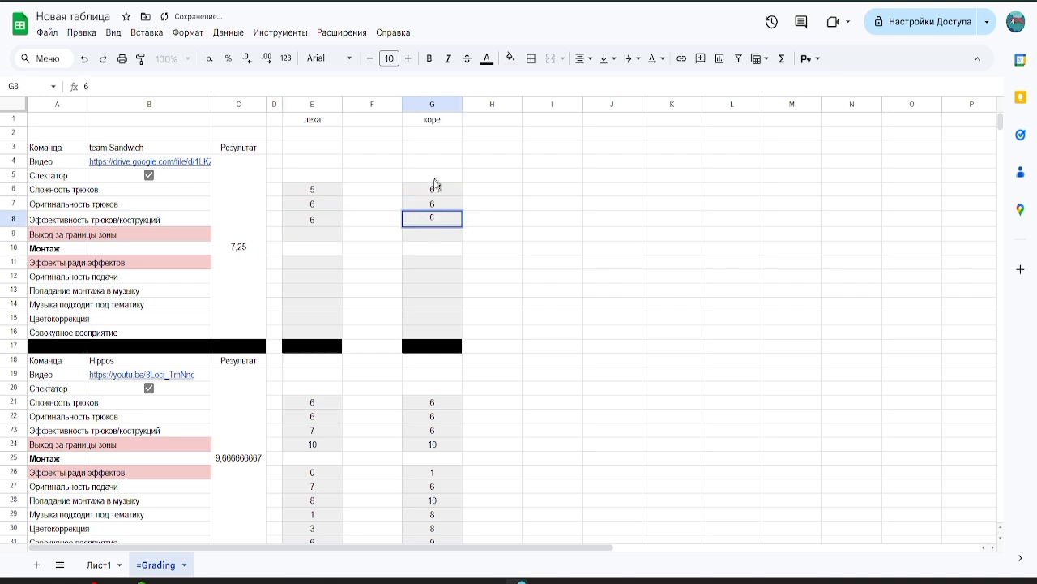
pyautogui.click(301, 235)
pyautogui.write('10')
pyautogui.click(423, 236)
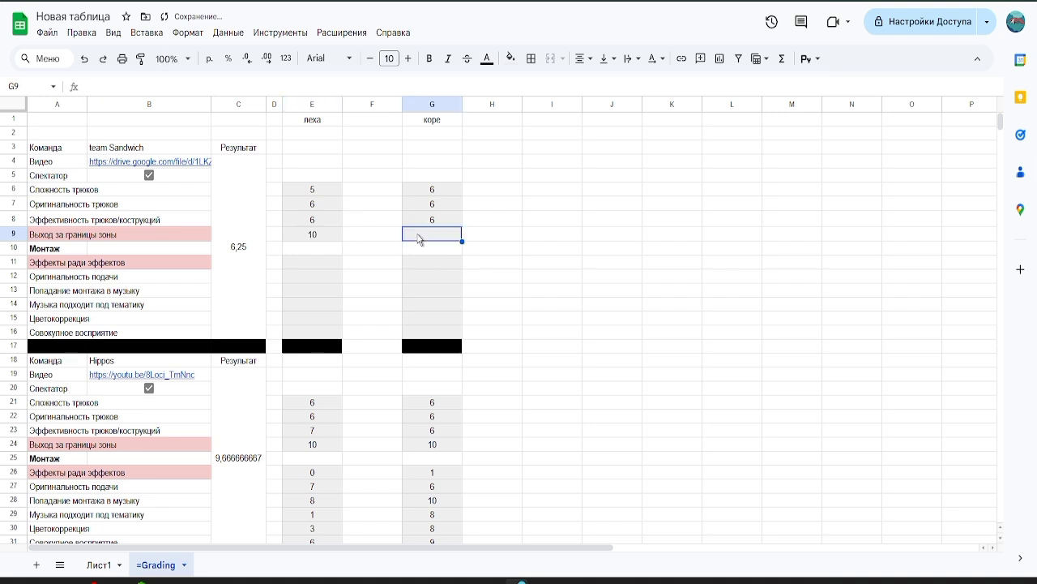
pyautogui.write('10')
# Enter team Sandwich's editing scores in columns E and G: Эффекты ради эффектов 1 and 0, Оригинальность подачи 10 and 10.
pyautogui.click(319, 268)
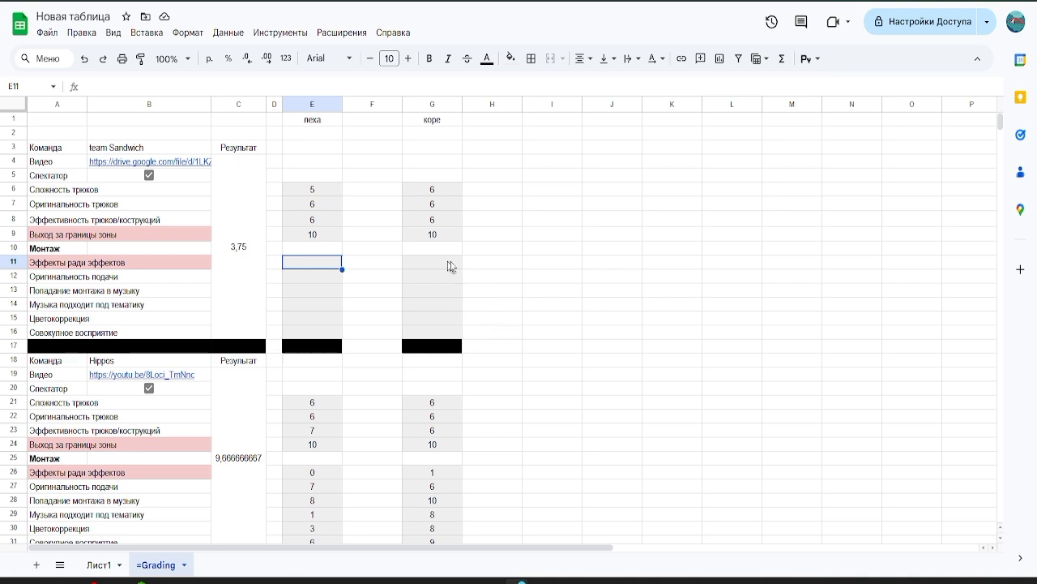
pyautogui.write('1')
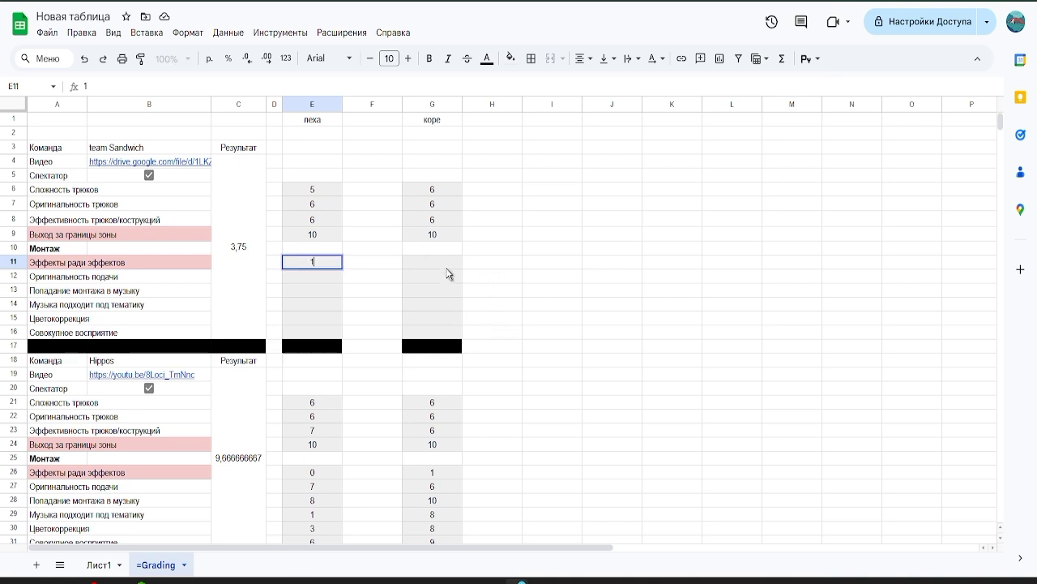
pyautogui.click(441, 265)
pyautogui.write('0')
pyautogui.click(312, 276)
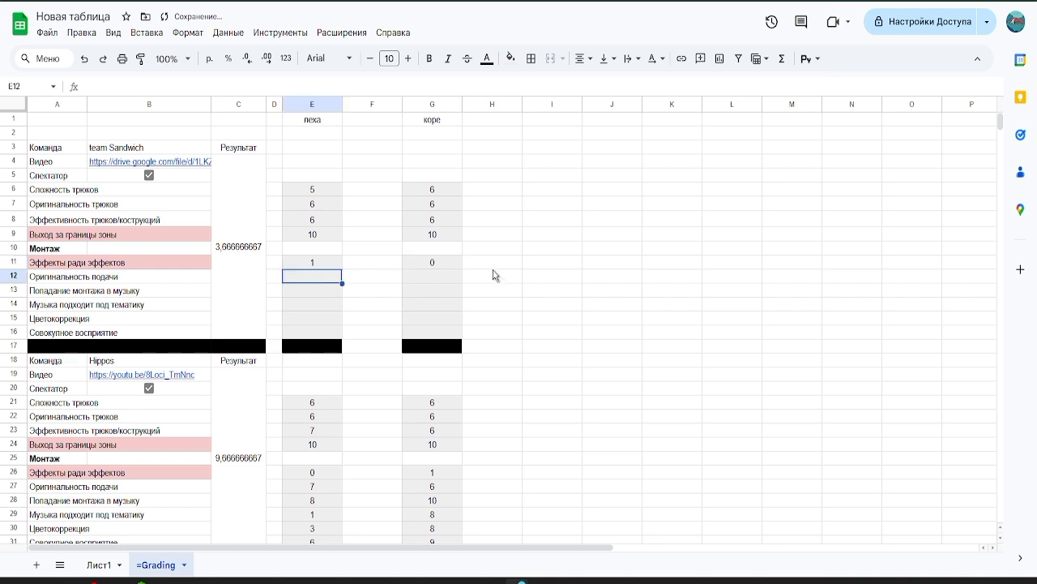
pyautogui.write('10')
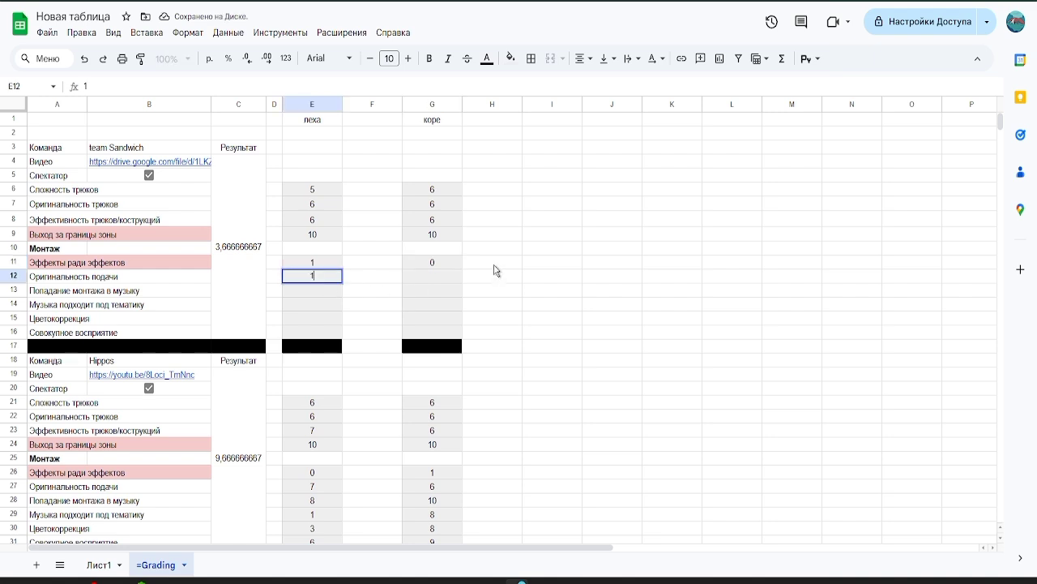
pyautogui.click(442, 276)
pyautogui.write('10')
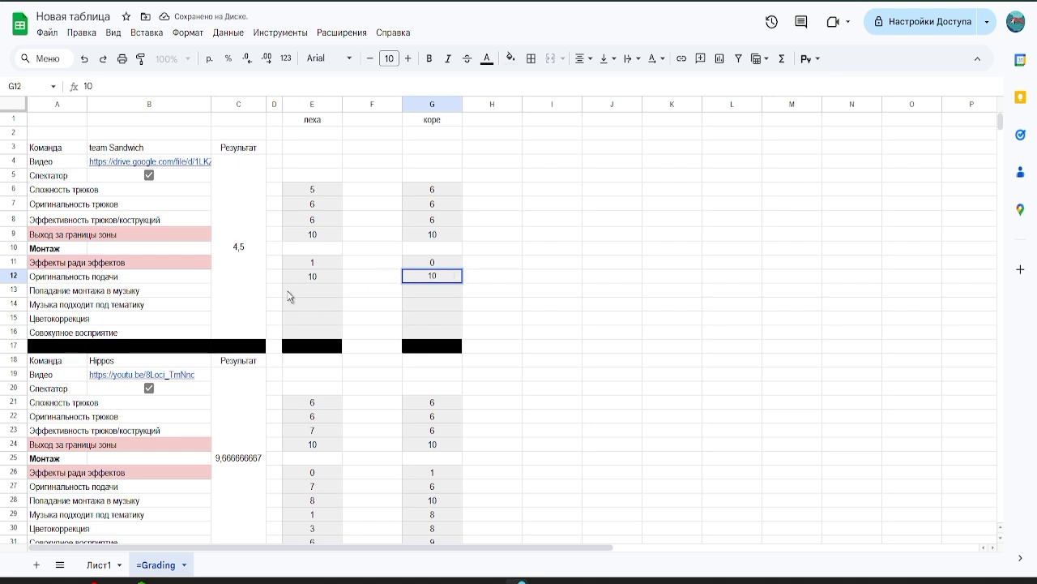
# Score team Sandwich's Попадание монтажа в музыку as 8 in column E and 10 in column G.
pyautogui.click(288, 292)
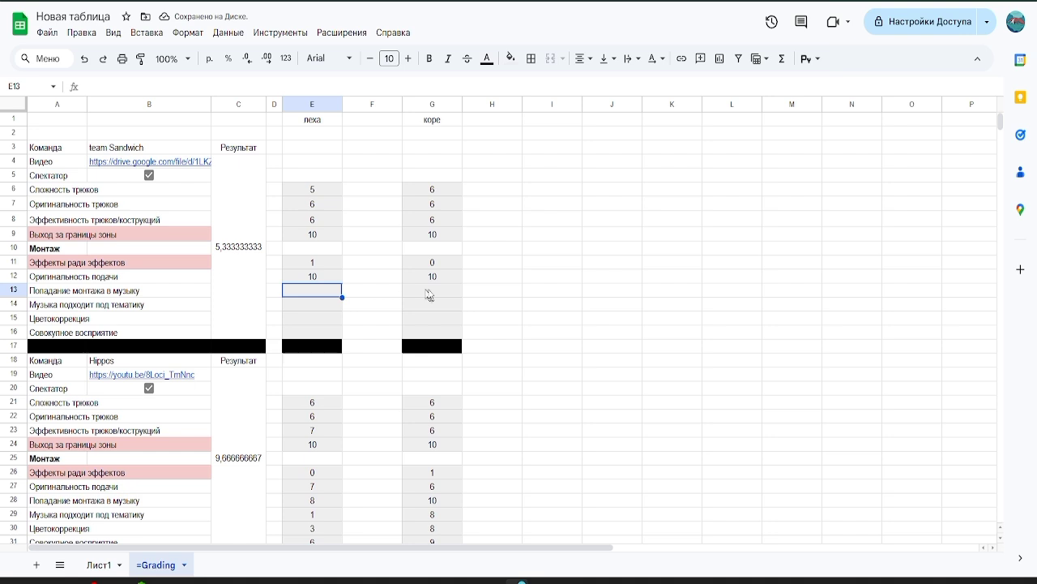
pyautogui.write('9')
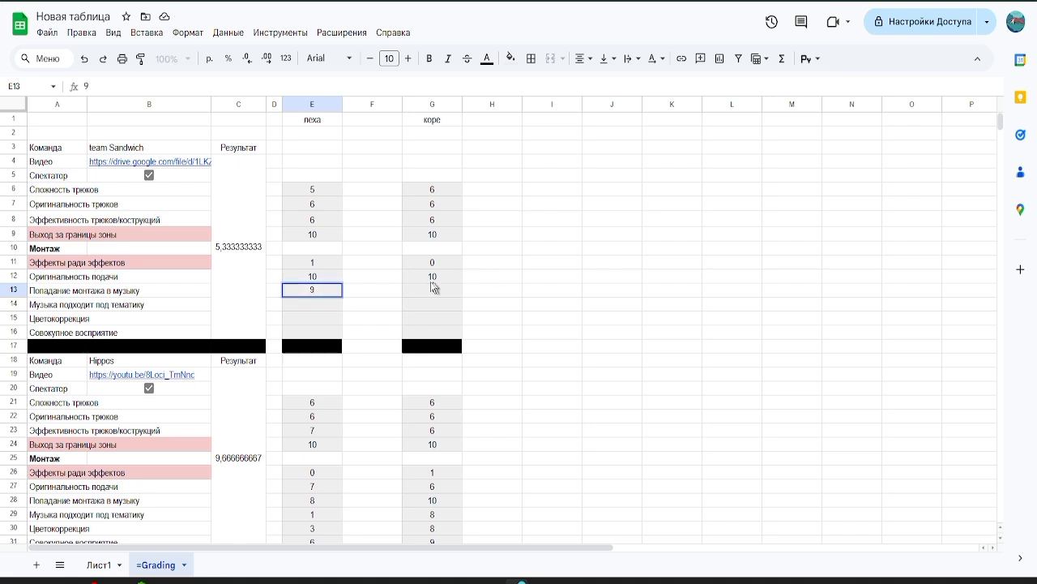
pyautogui.write('8')
pyautogui.click(450, 290)
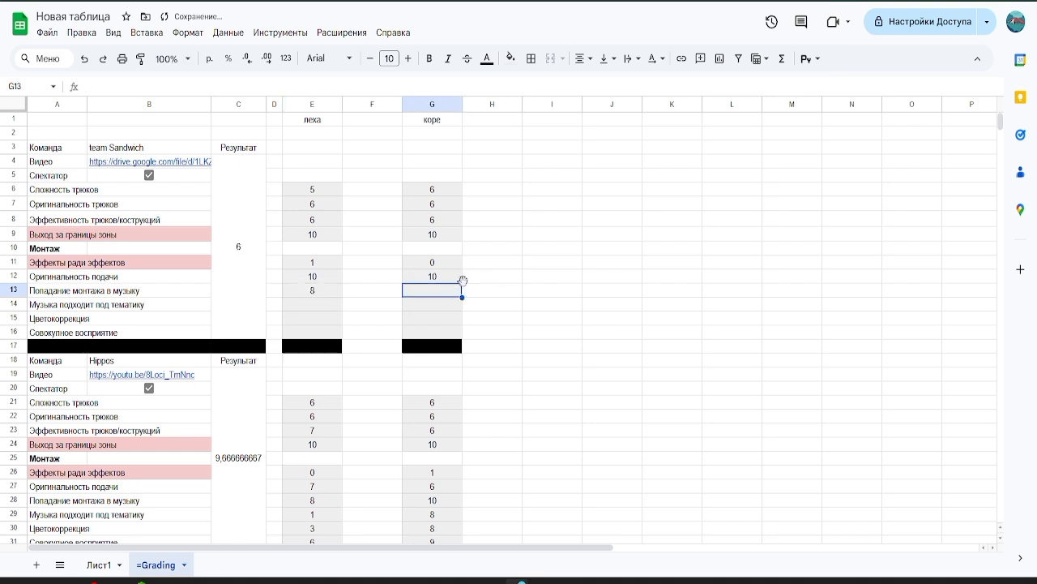
pyautogui.write('10')
# Give team Sandwich 10 in both columns E and G for Музыка подходит под тематику.
pyautogui.click(335, 306)
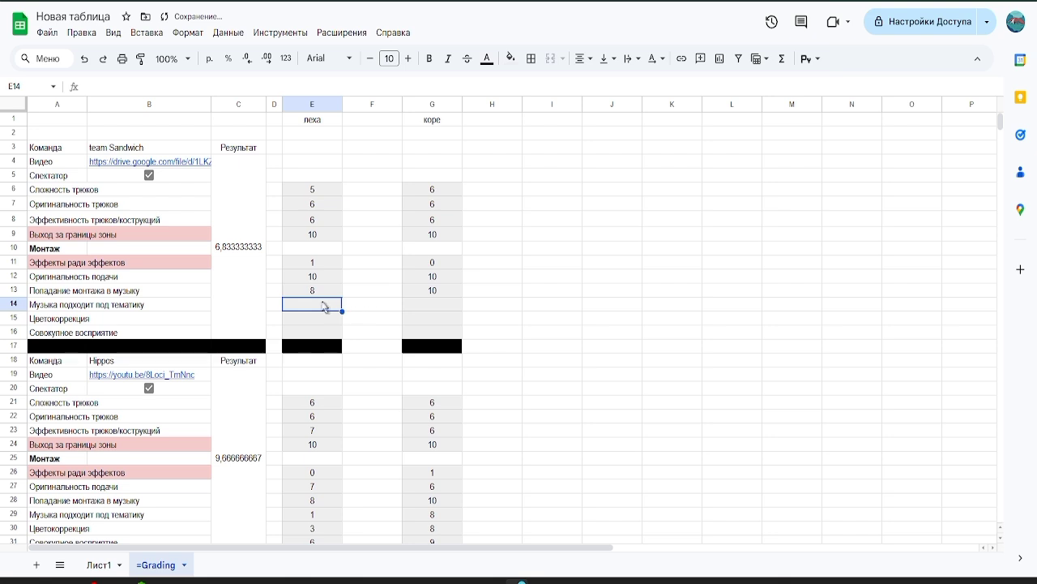
pyautogui.click(317, 292)
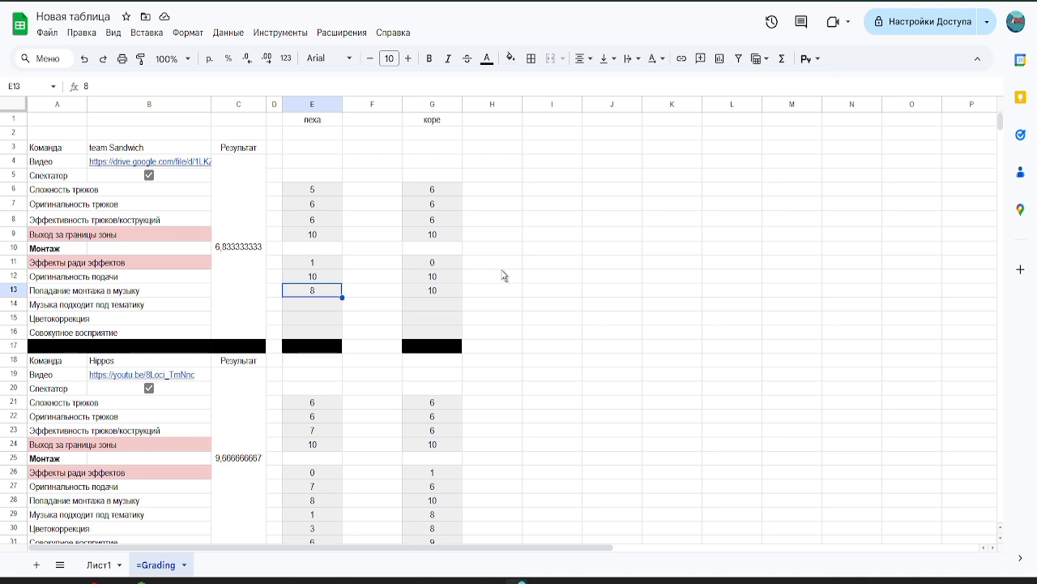
pyautogui.press('Down')
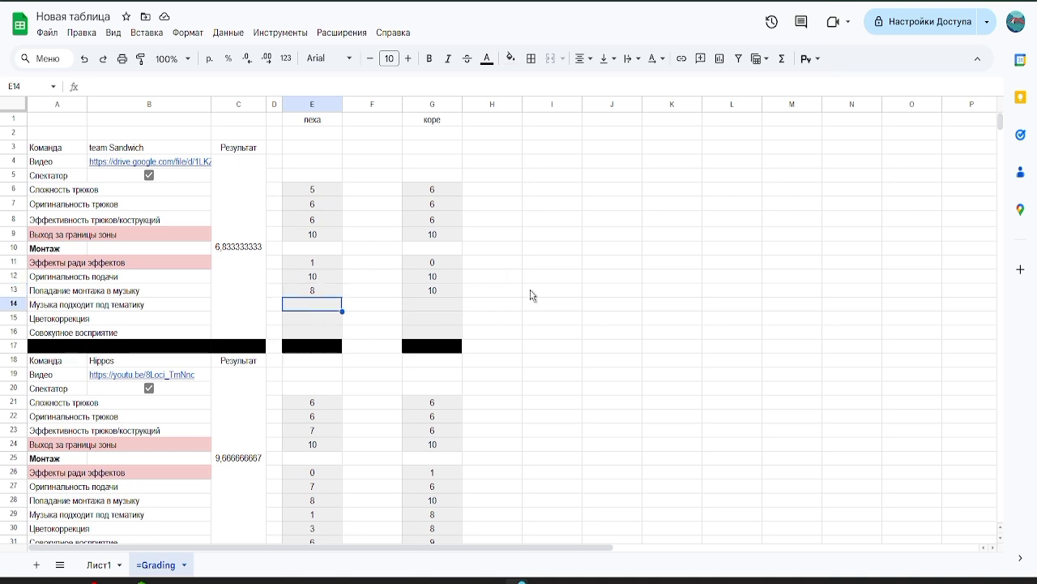
pyautogui.write('10')
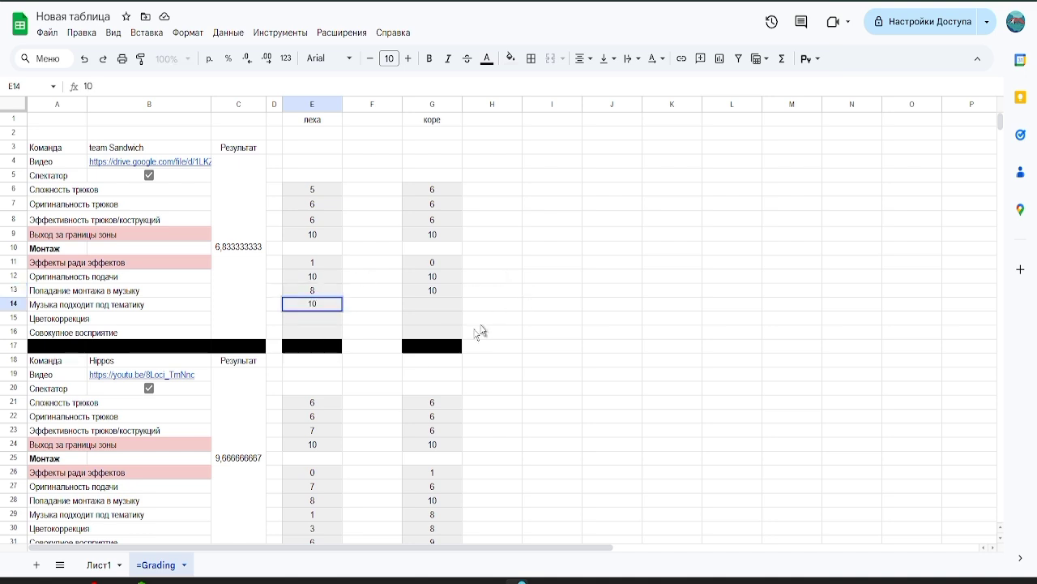
pyautogui.click(430, 308)
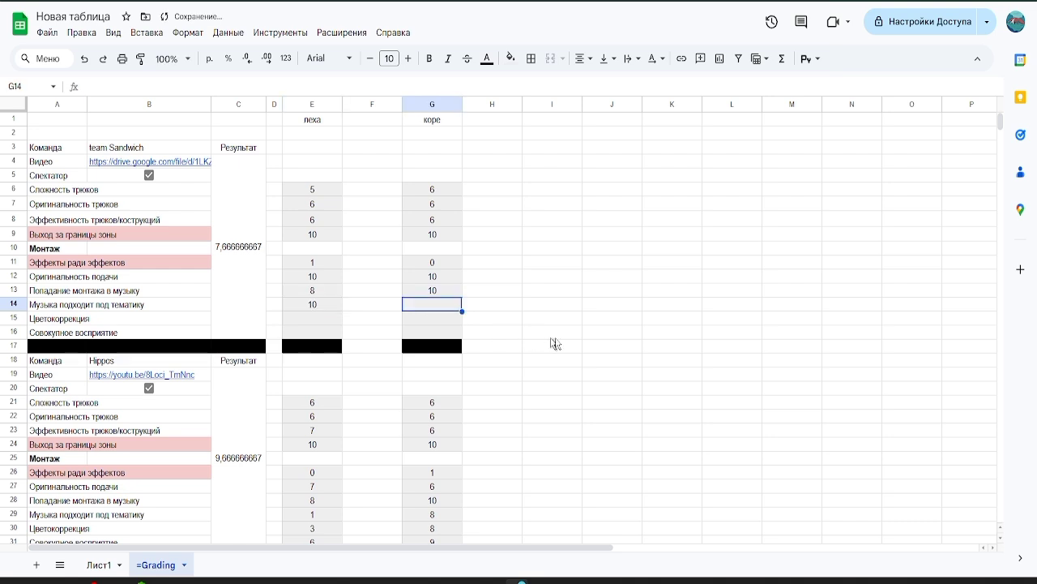
pyautogui.write('10')
# Score team Sandwich's Цветокоррекция as 7 in column E and 10 in column G.
pyautogui.click(339, 323)
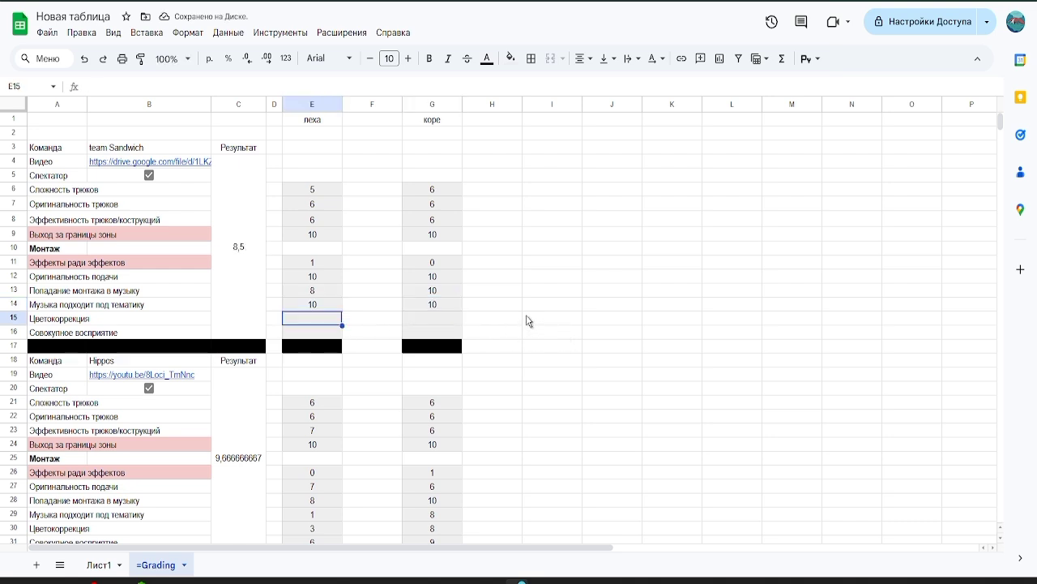
pyautogui.write('7')
pyautogui.click(434, 322)
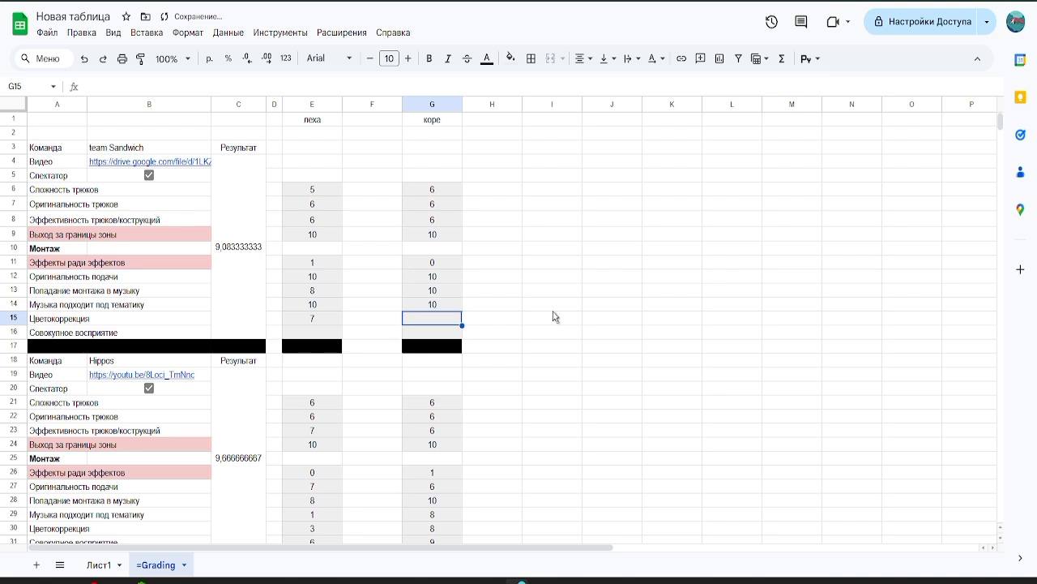
pyautogui.write('10')
pyautogui.click(511, 308)
pyautogui.click(334, 324)
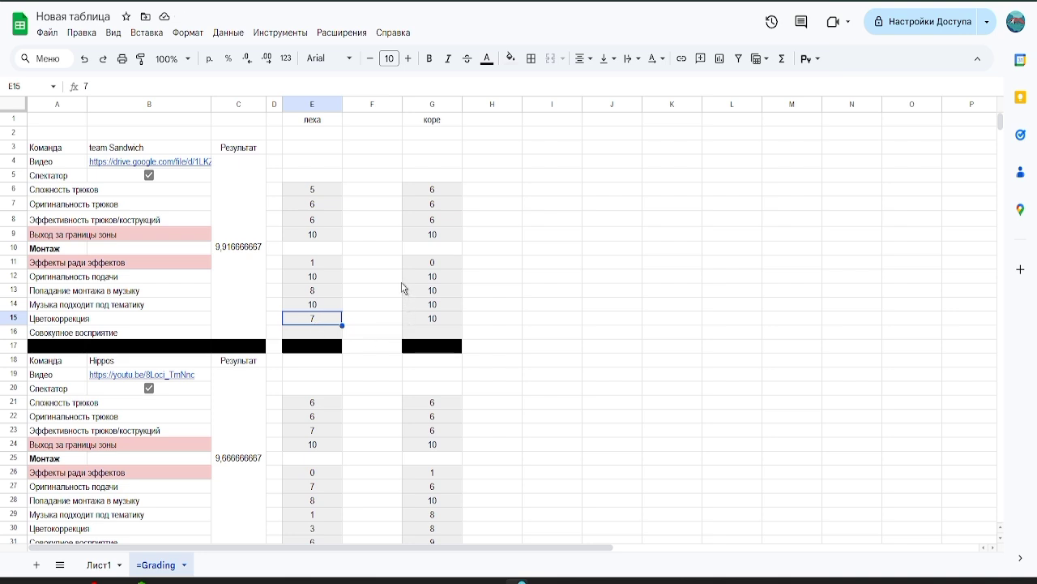
# Give team Sandwich 9 in both columns E and G for Совокупное восприятие.
pyautogui.click(316, 332)
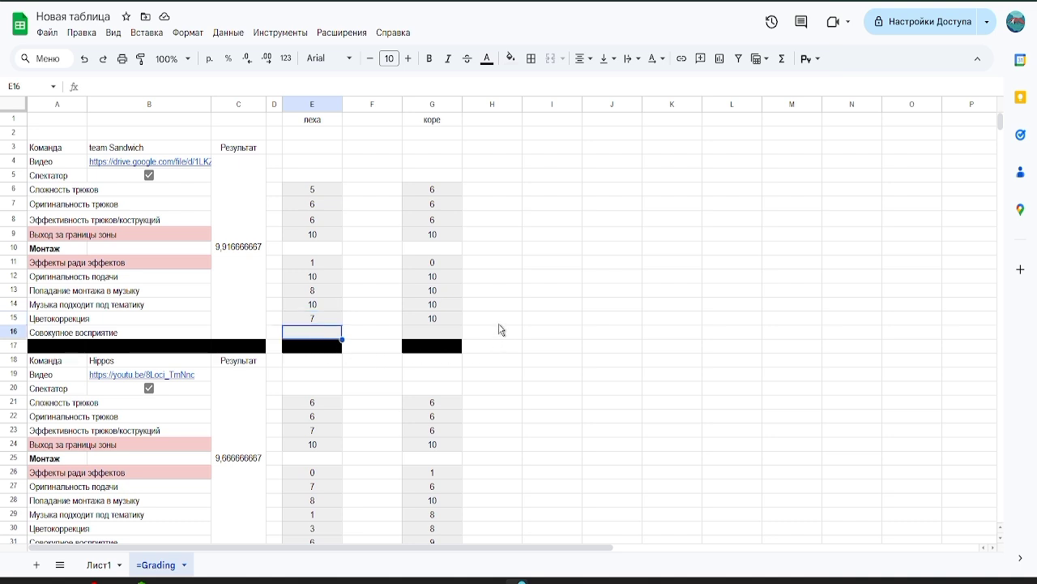
pyautogui.write('9')
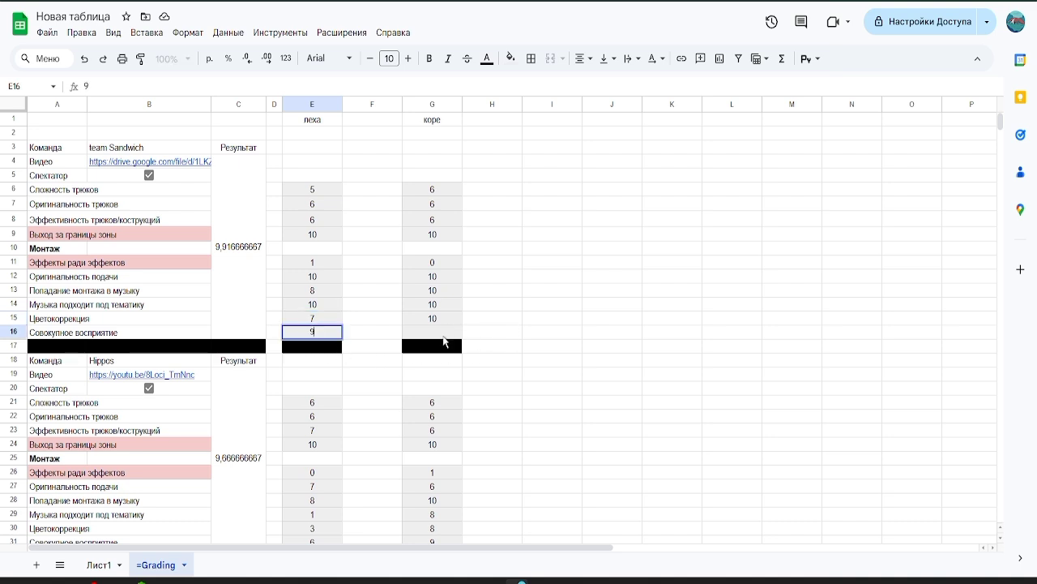
pyautogui.press('Tab')
pyautogui.press('Tab')
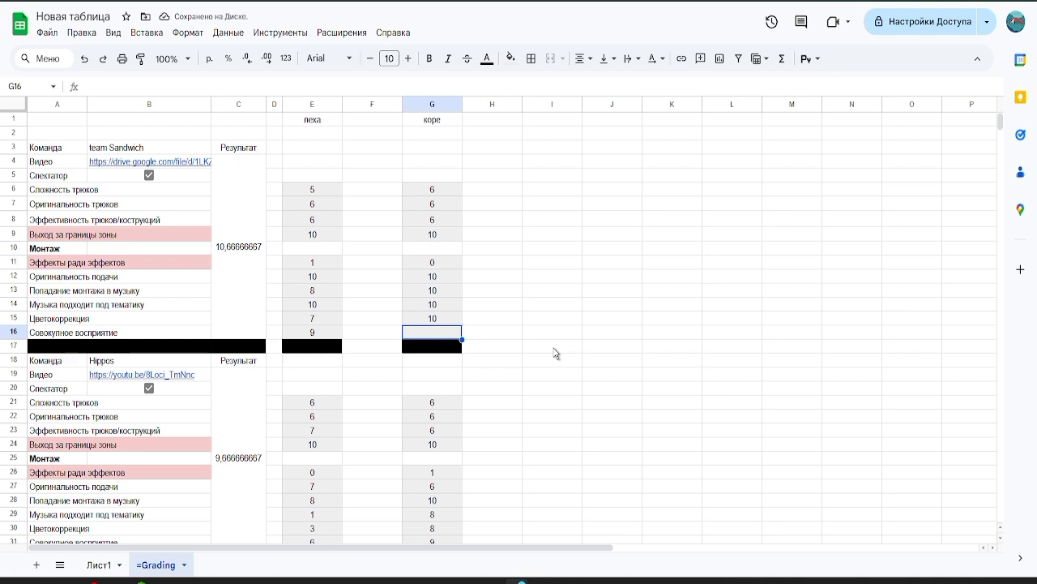
pyautogui.write('9')
pyautogui.click(555, 350)
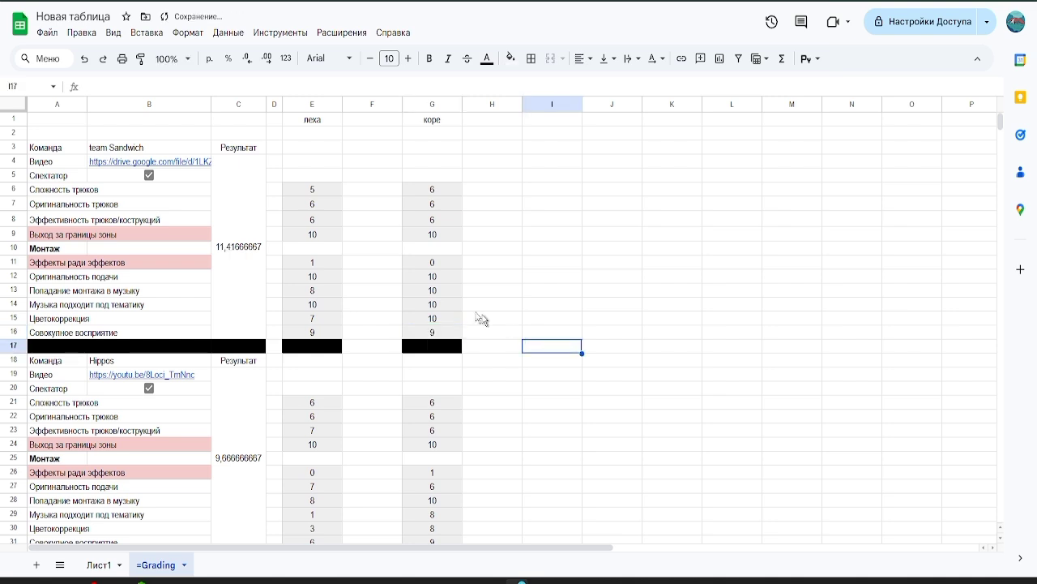
# Try removing the equals sign from the Old Players score formula in cell B2 of Лист1.
pyautogui.click(224, 267)
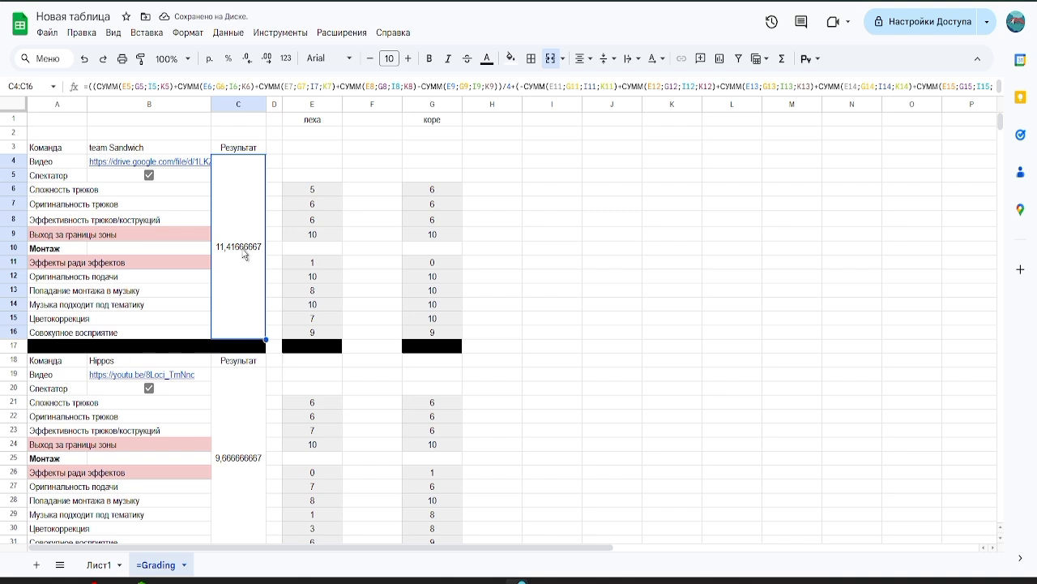
pyautogui.click(99, 565)
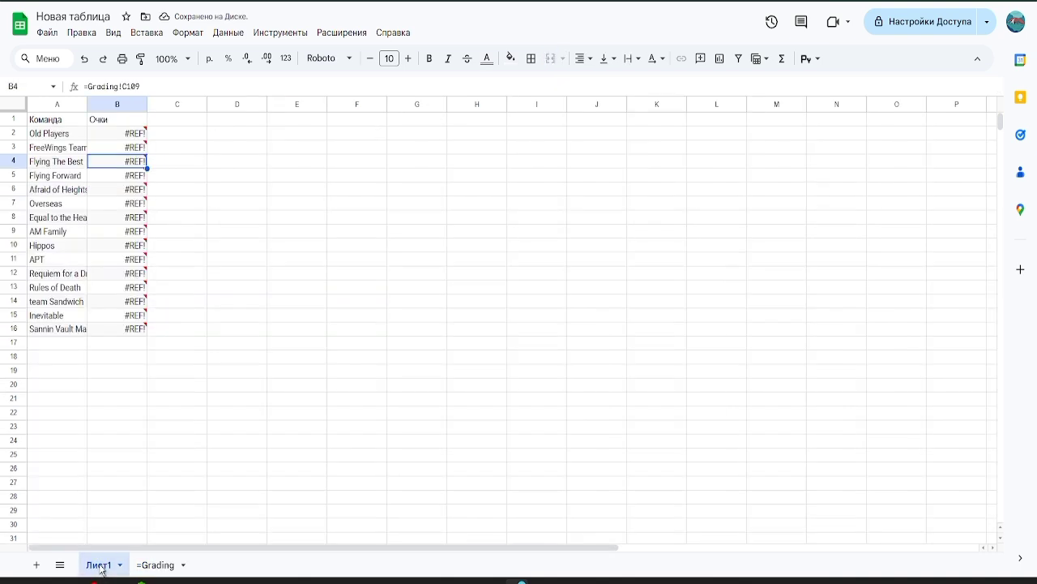
pyautogui.click(117, 136)
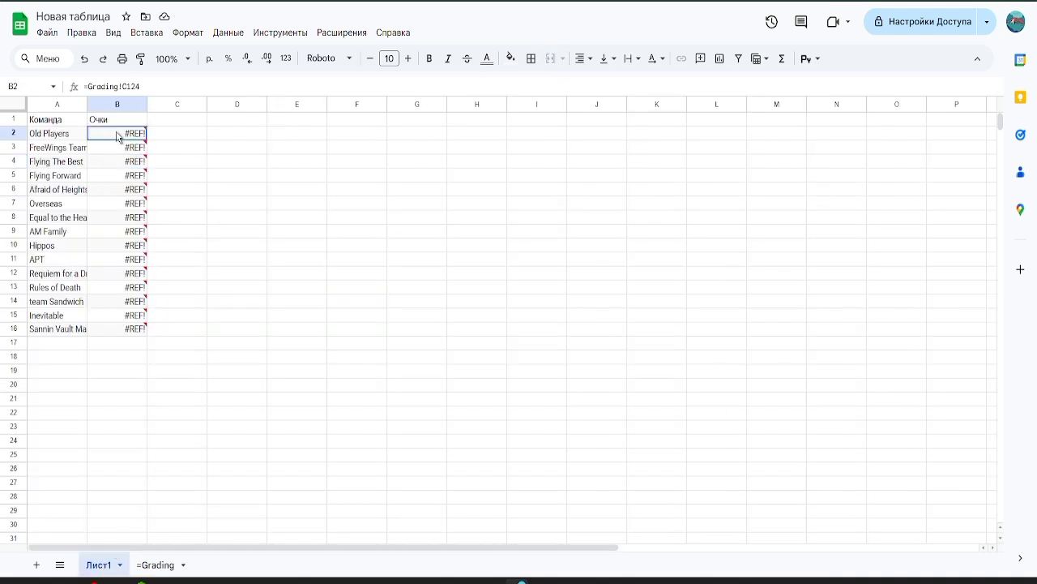
pyautogui.click(89, 86)
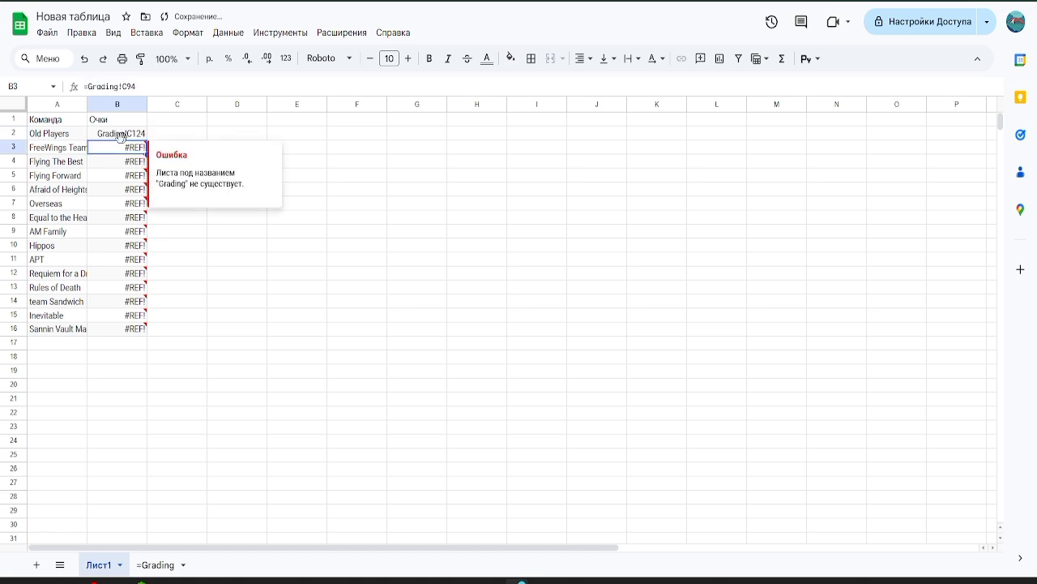
# Copy the Old Players formula =Grading!C124 from the MP 2024 Results sheet into cell B2 of Лист1.
pyautogui.click(103, 2)
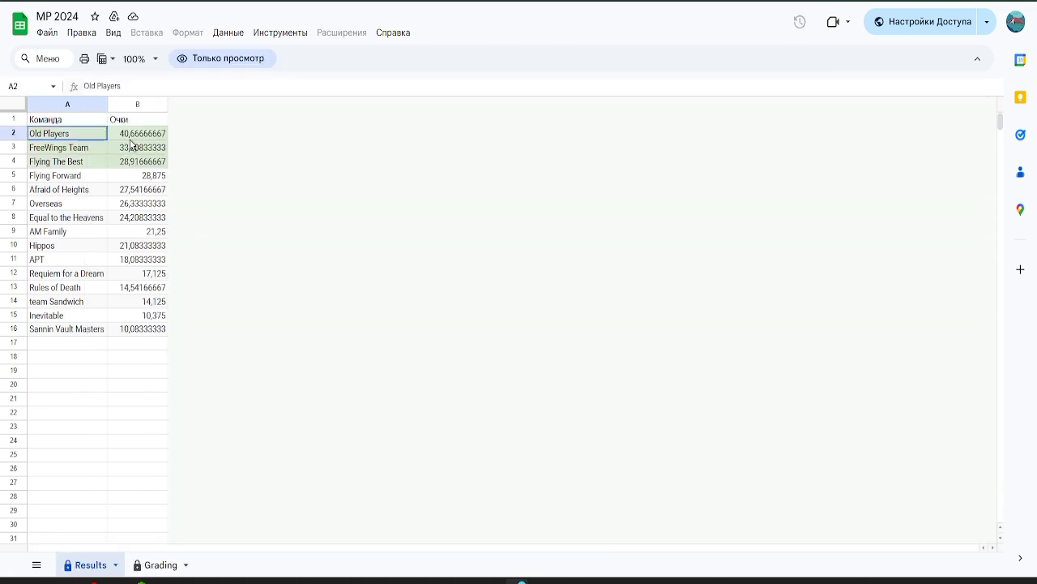
pyautogui.click(130, 133)
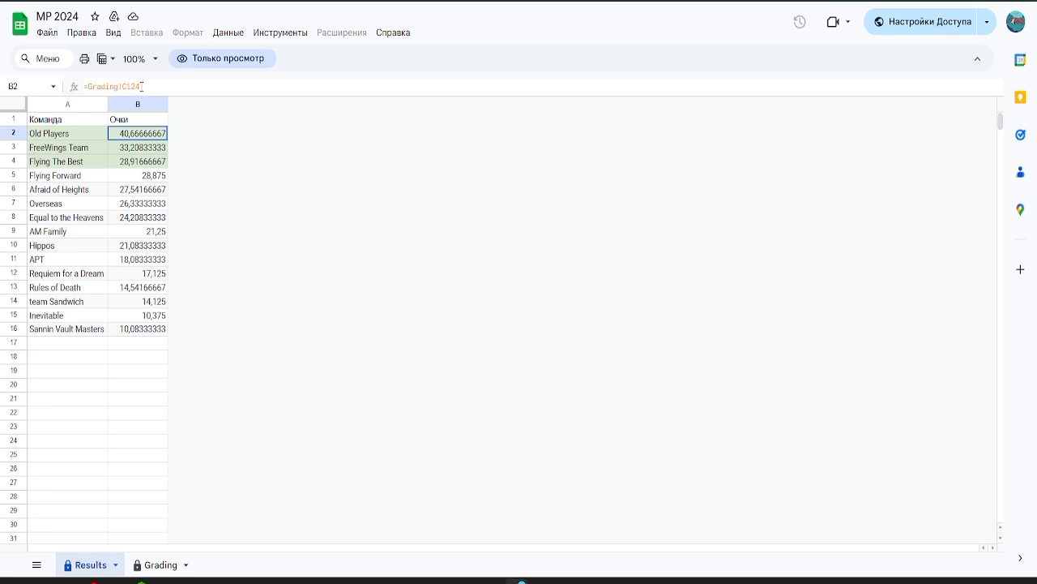
pyautogui.moveTo(143, 85); pyautogui.dragTo(81, 86)
pyautogui.hotkey('ctrl', 'c')
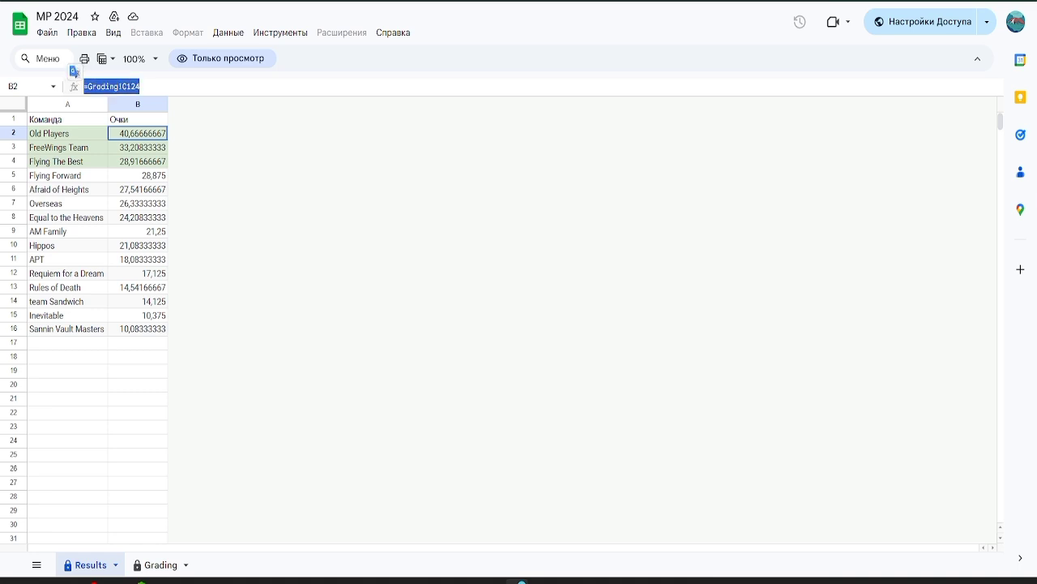
pyautogui.click(189, 3)
pyautogui.moveTo(154, 86); pyautogui.dragTo(81, 86)
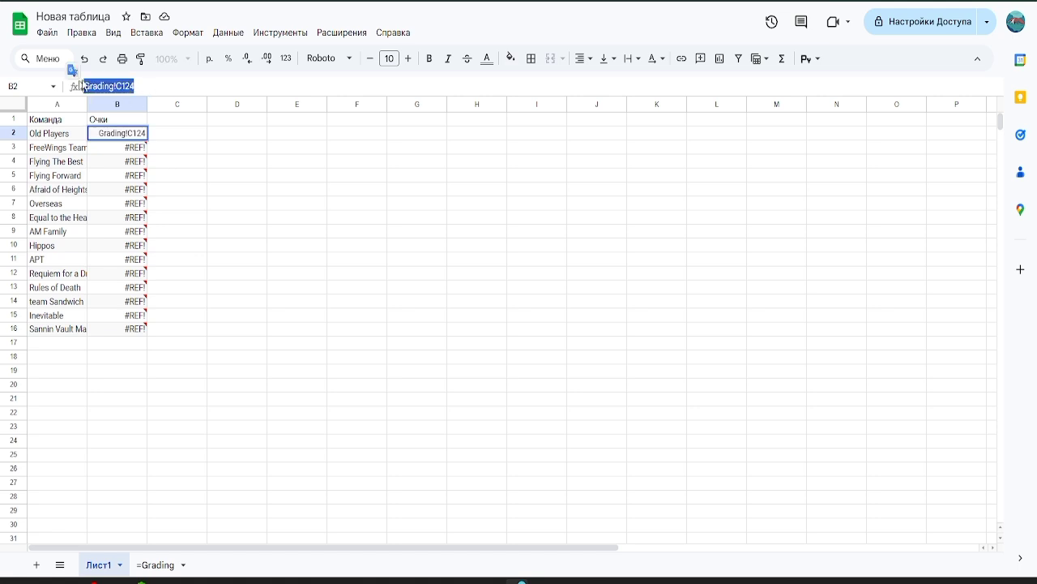
pyautogui.hotkey('ctrl', 'v')
pyautogui.press('Return')
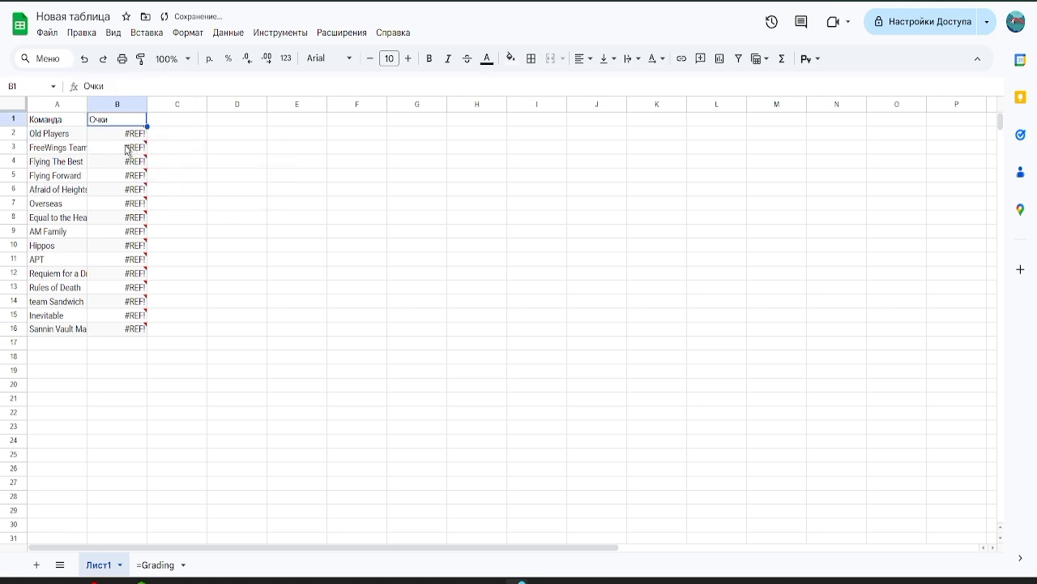
# Look up team Sandwich's result in the =Grading sheet and enter 11 41666 as its Очки on Лист1.
pyautogui.click(128, 149)
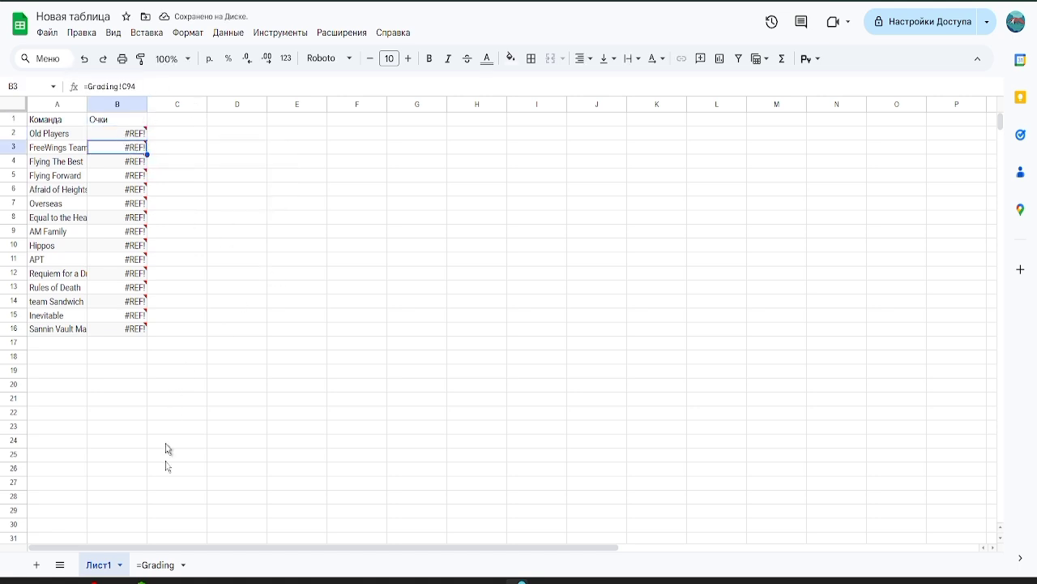
pyautogui.click(172, 565)
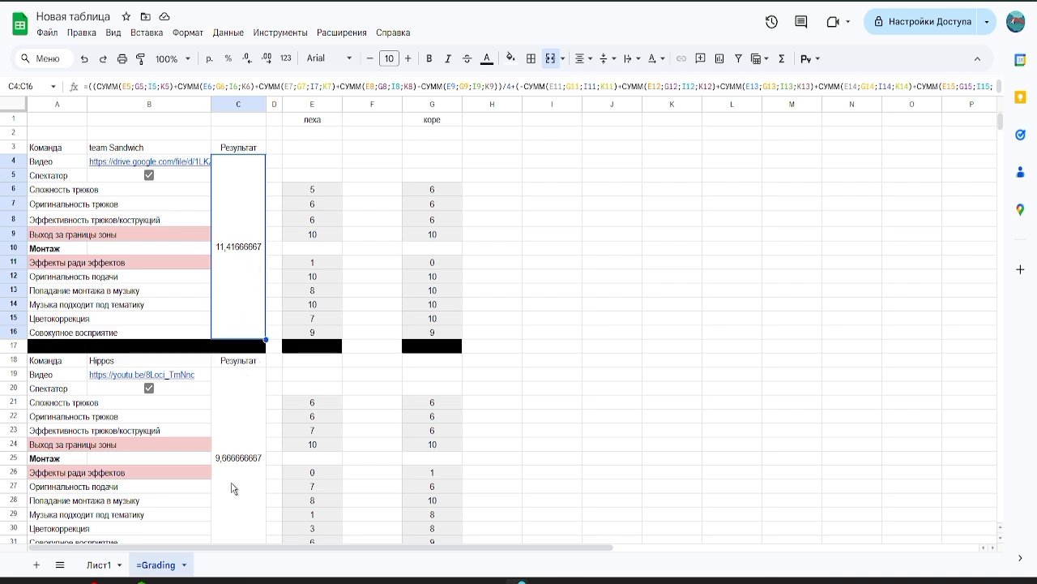
pyautogui.click(91, 563)
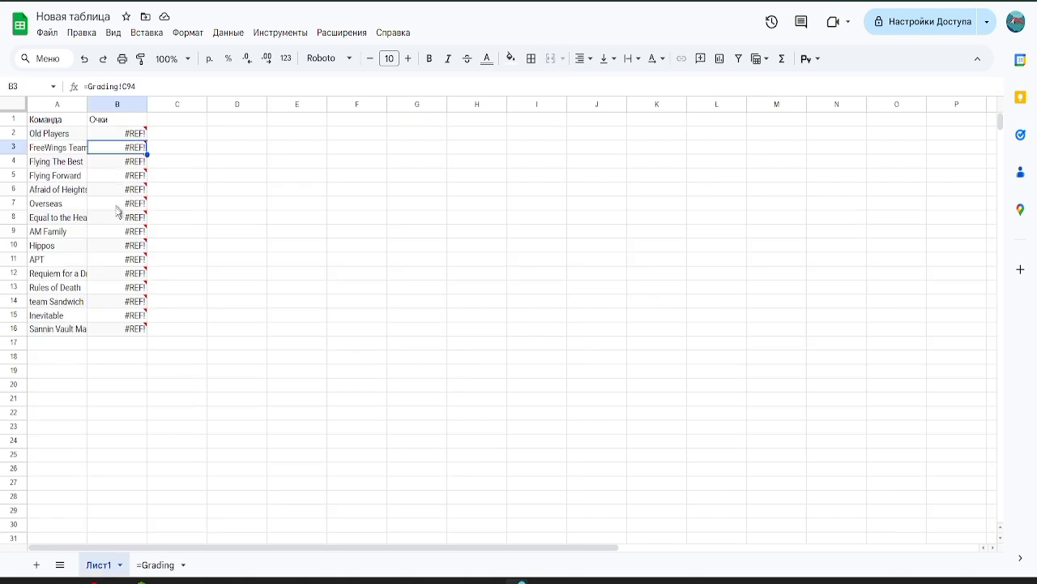
pyautogui.click(122, 303)
pyautogui.write('1')
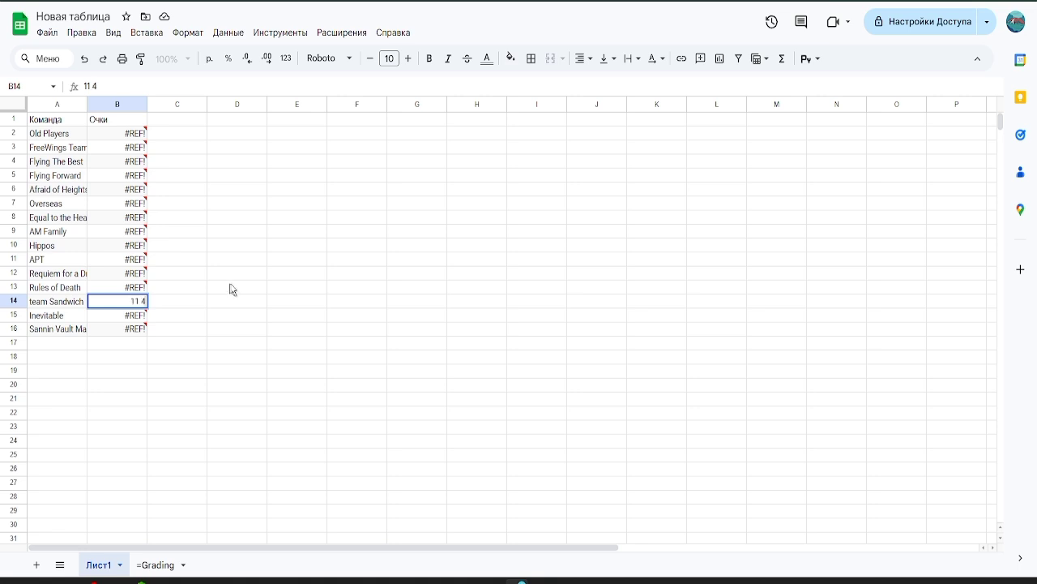
pyautogui.write('1,41666')
pyautogui.click(229, 275)
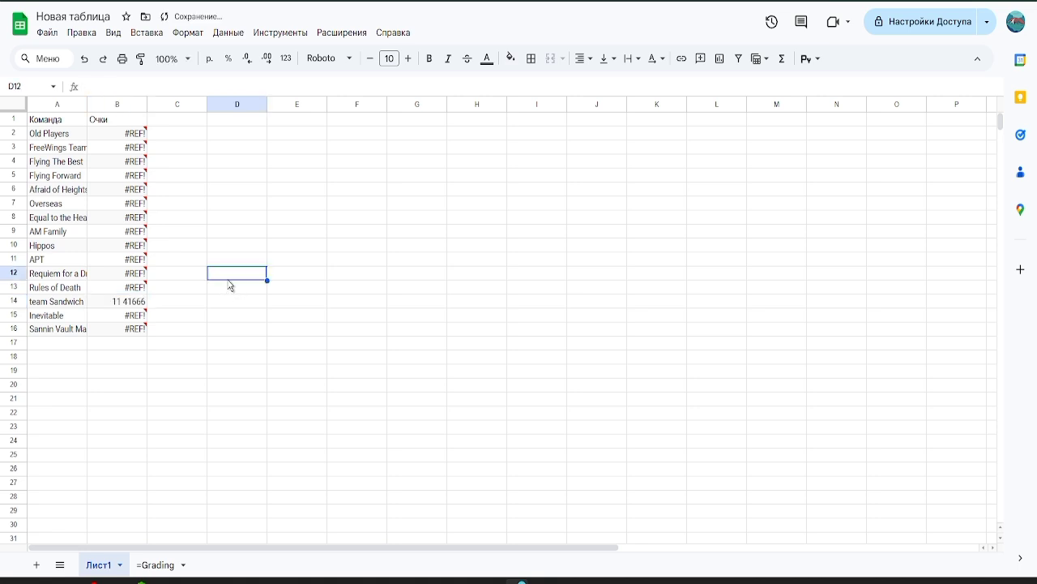
# Look up the Hippos result in the =Grading sheet and enter 9 666 as their Очки on Лист1.
pyautogui.click(157, 563)
pyautogui.scroll(-2, 235, 304)
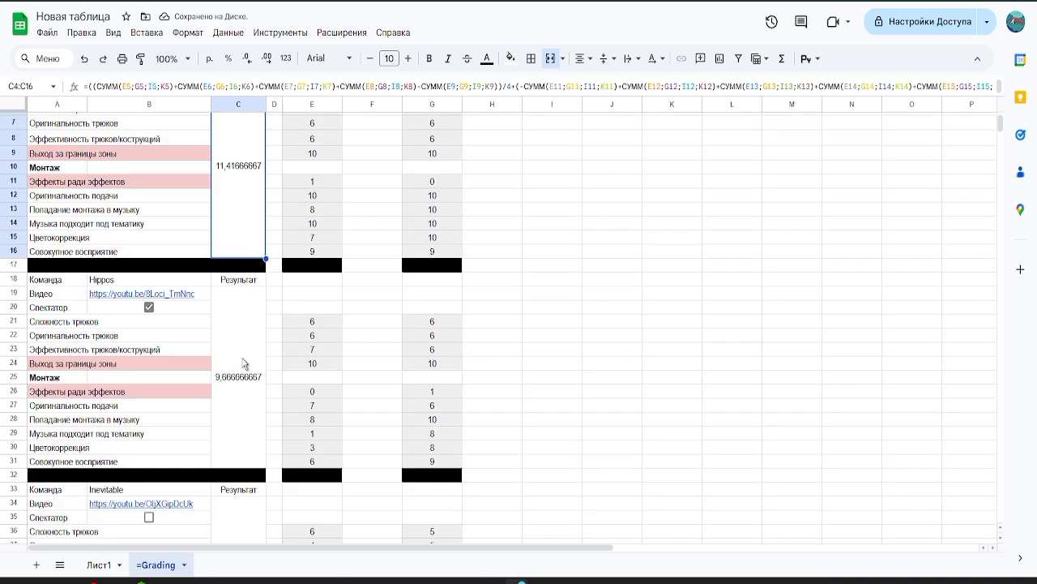
pyautogui.click(99, 564)
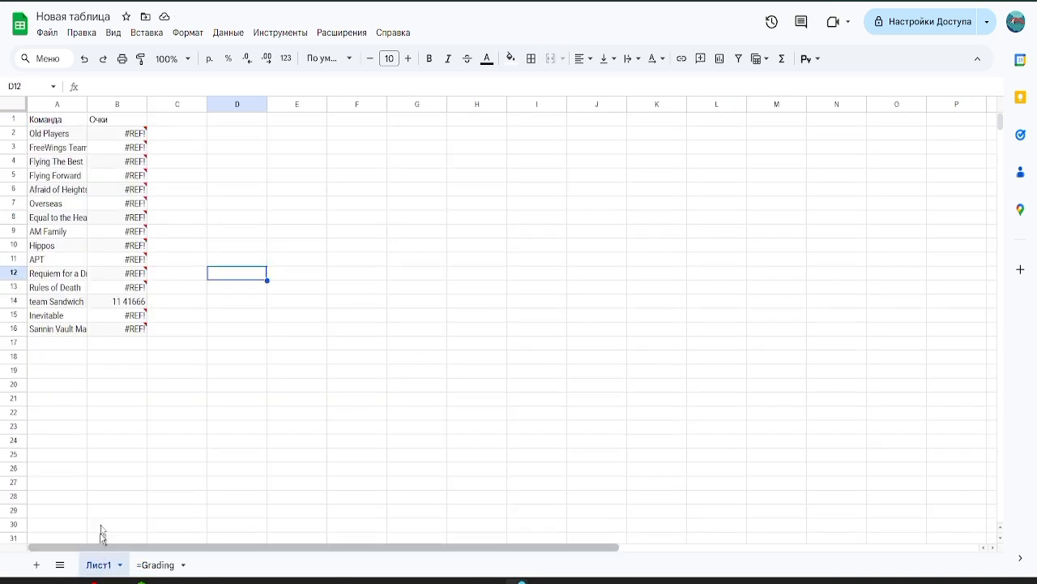
pyautogui.click(94, 244)
pyautogui.write('9 666')
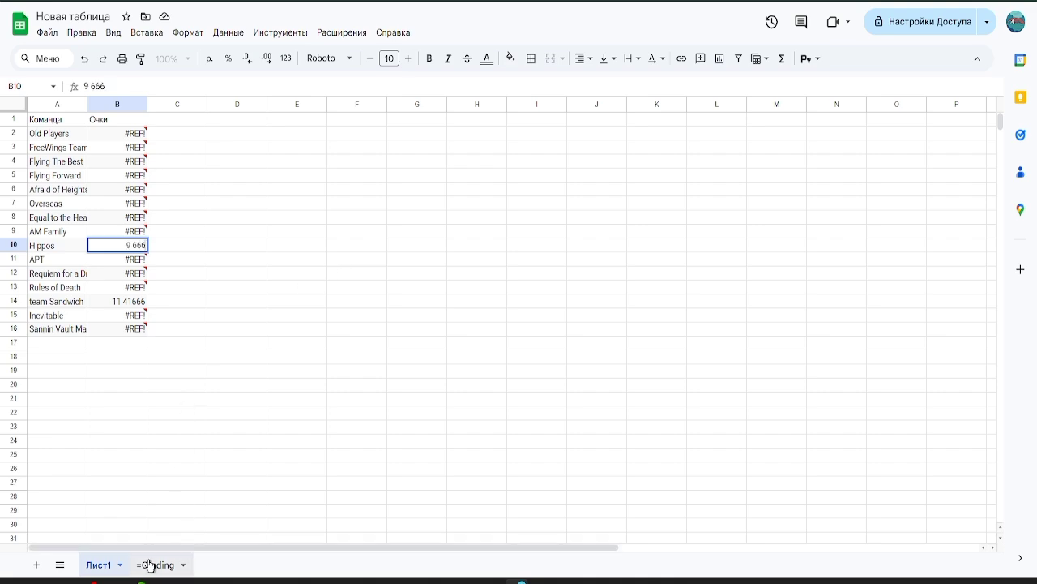
# Look up the Inevitable result in the =Grading sheet and enter 10 85 as their Очки on Лист1.
pyautogui.click(150, 565)
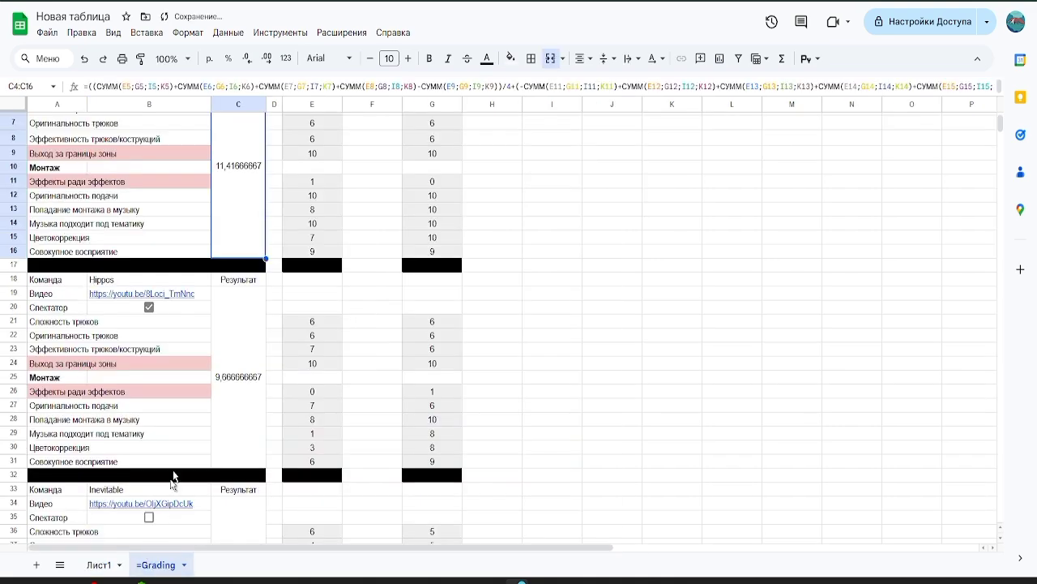
pyautogui.scroll(-2, 202, 413)
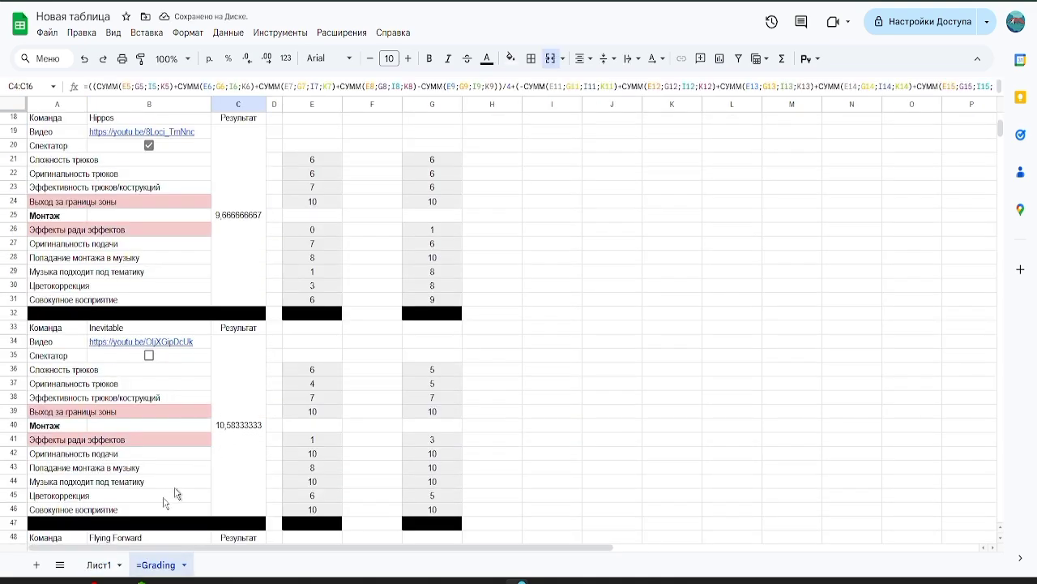
pyautogui.click(100, 565)
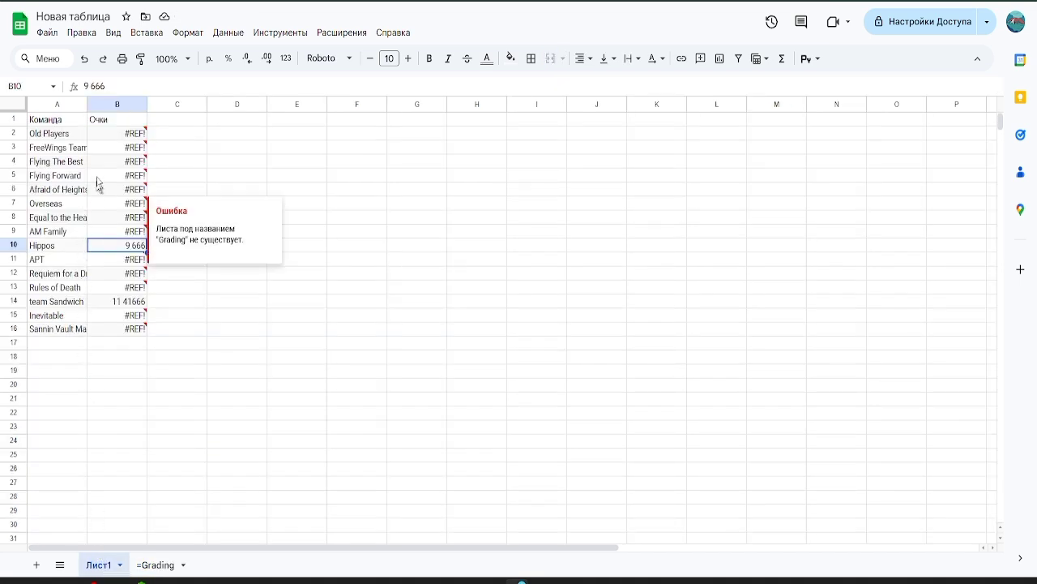
pyautogui.click(95, 317)
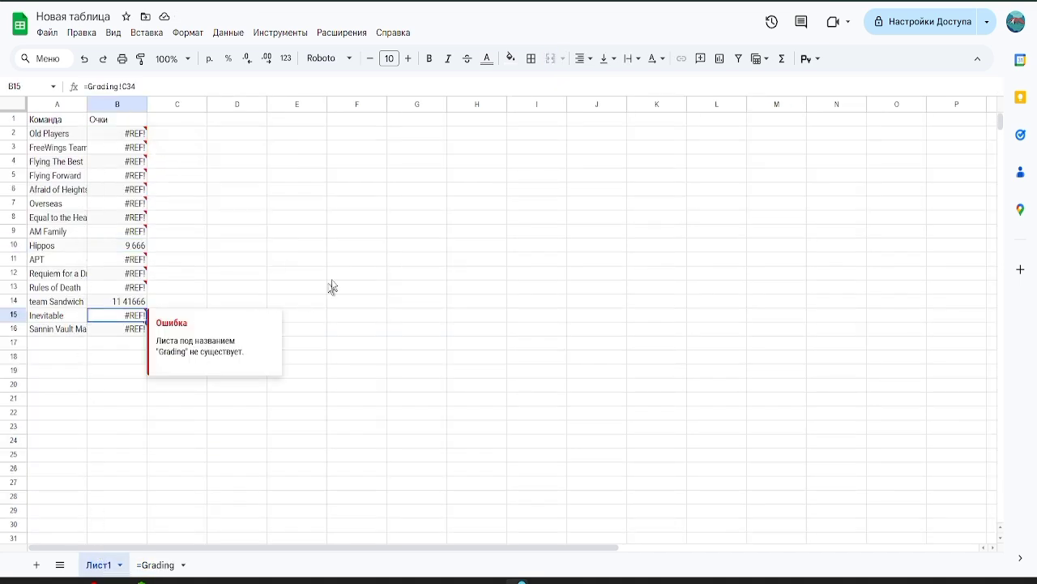
pyautogui.write('10')
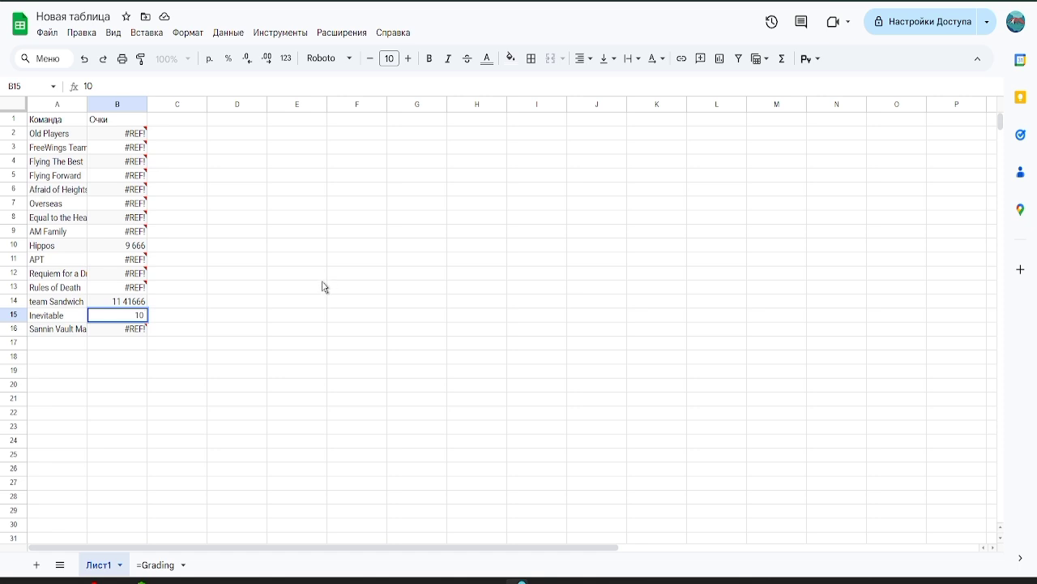
pyautogui.write(',58')
# Recheck the Inevitable result in the =Grading sheet and correct their Очки on Лист1 to 10 583.
pyautogui.click(162, 564)
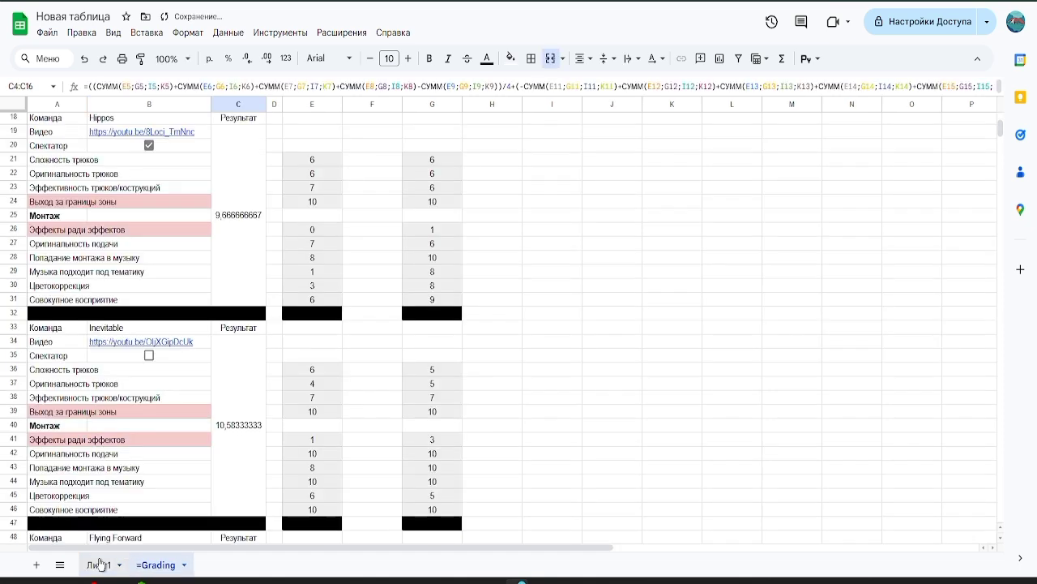
pyautogui.click(100, 565)
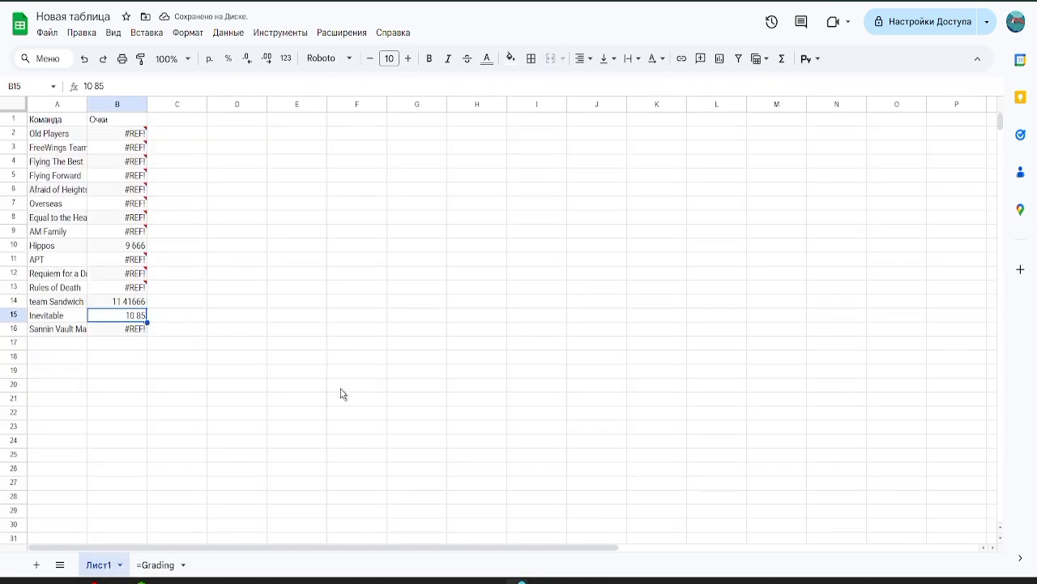
pyautogui.press('BackSpace')
pyautogui.press('BackSpace')
pyautogui.press('BackSpace')
pyautogui.press('BackSpace')
pyautogui.press('BackSpace')
pyautogui.write('583')
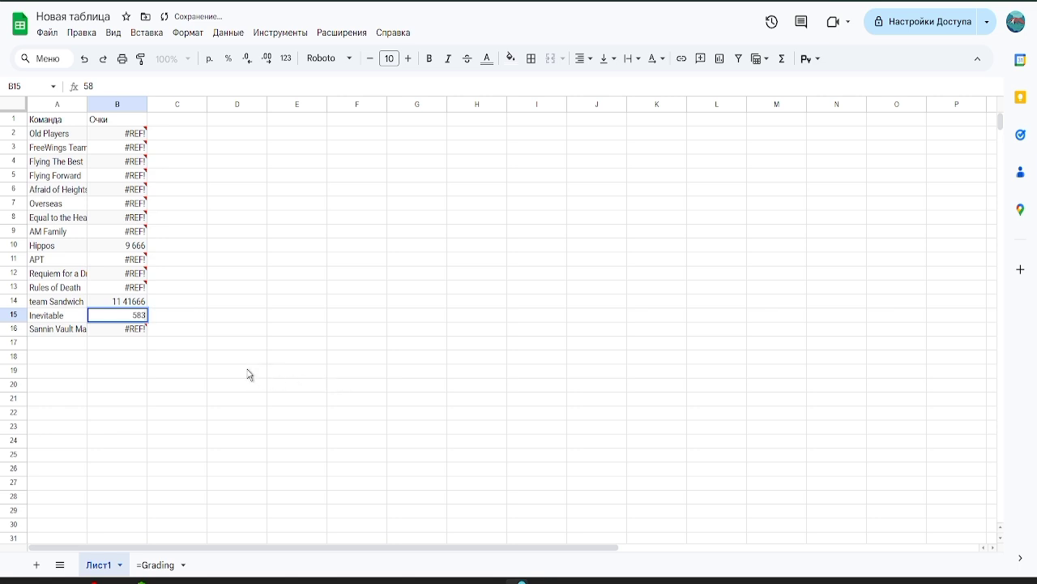
pyautogui.write('83')
pyautogui.press('Home')
pyautogui.write('10')
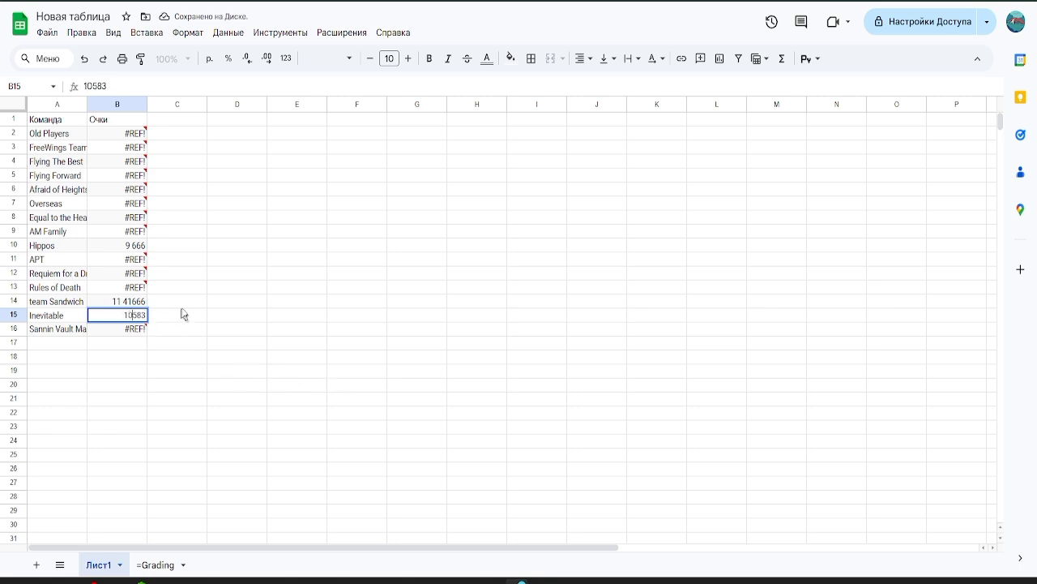
pyautogui.click(197, 317)
pyautogui.click(120, 318)
pyautogui.click(135, 307)
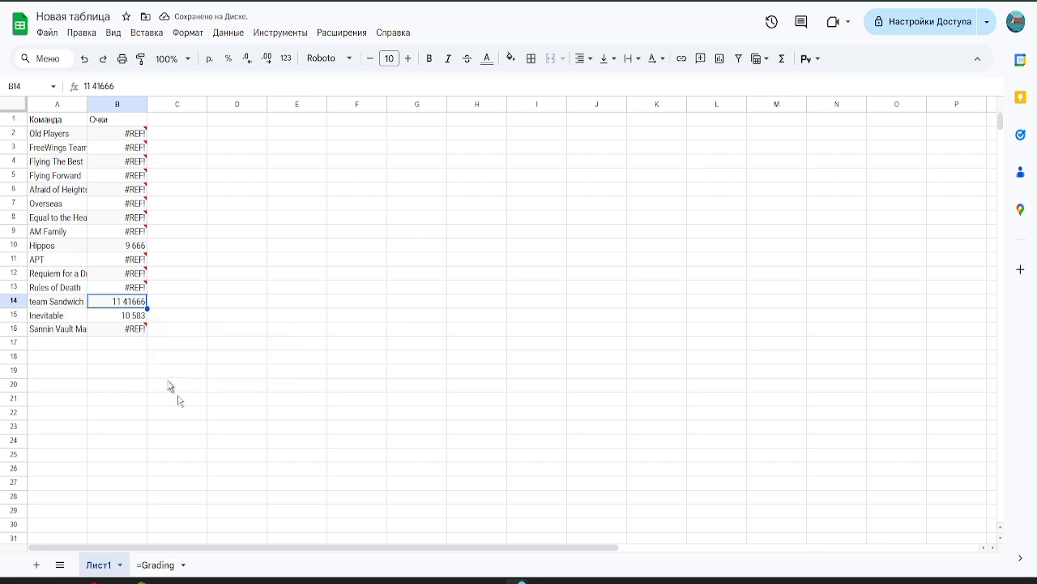
# Look up the Rules of Death result in the =Grading sheet and enter 2 833 as their Очки on Лист1.
pyautogui.click(152, 563)
pyautogui.scroll(-3, 209, 252)
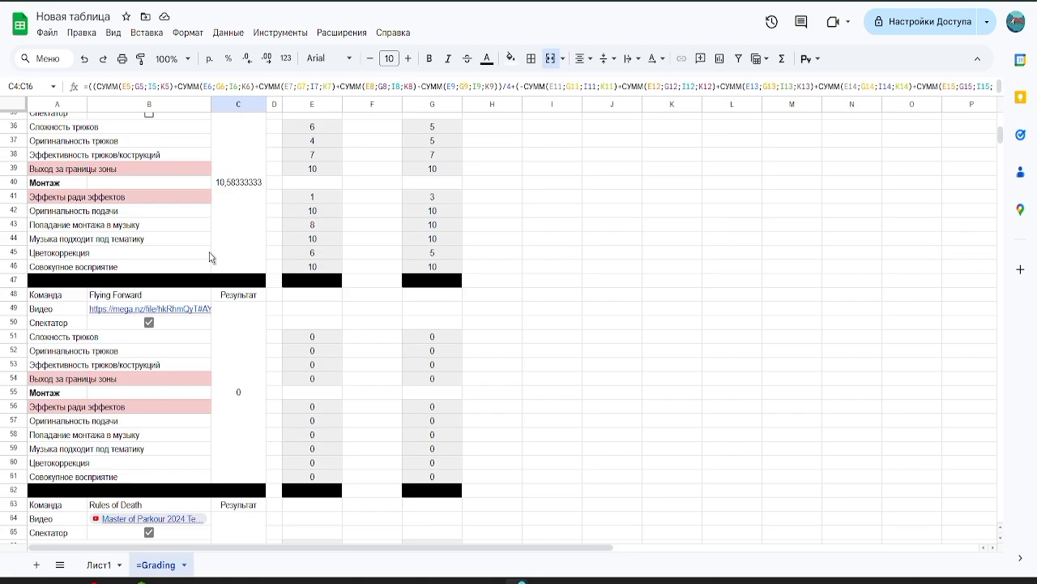
pyautogui.scroll(-3, 243, 349)
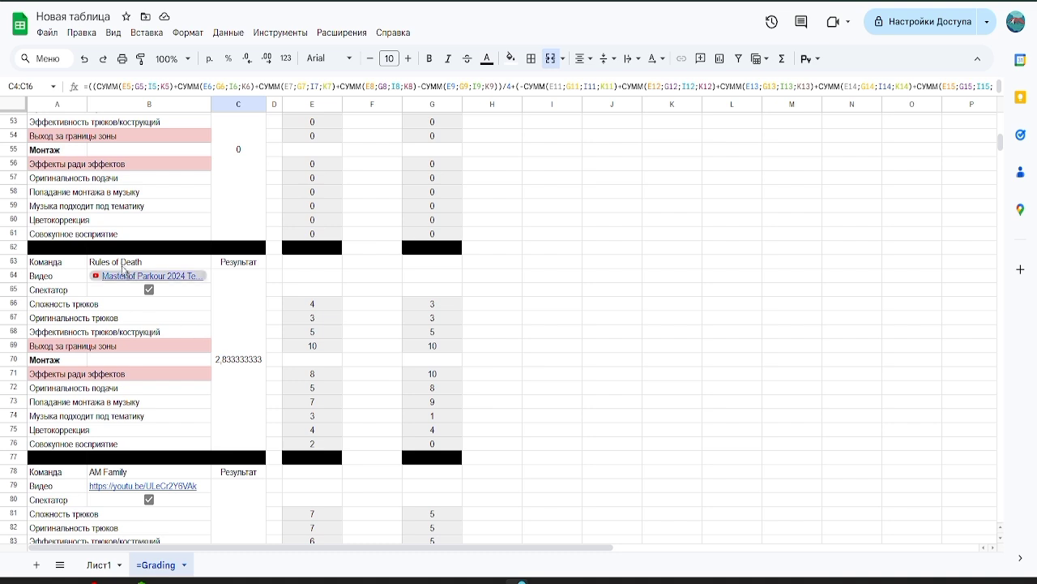
pyautogui.click(98, 564)
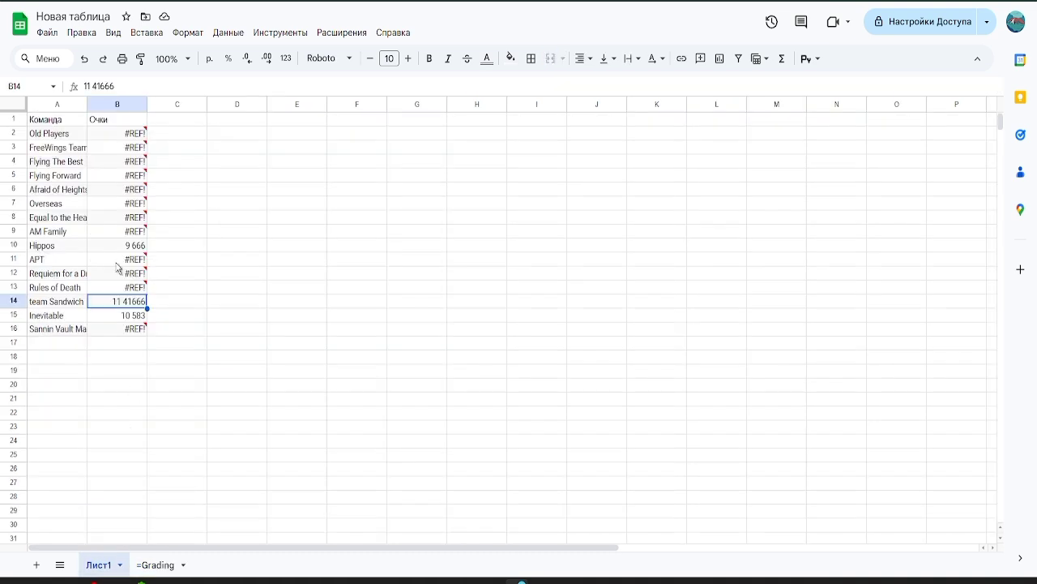
pyautogui.click(118, 289)
pyautogui.write('2 833')
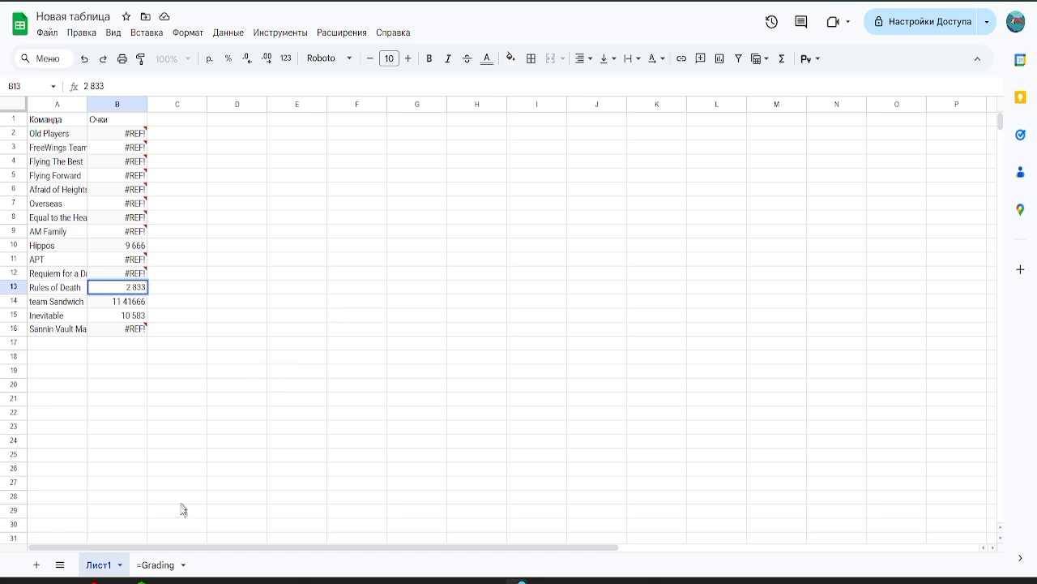
# Look up the AM Family result in the =Grading sheet and enter 6 666 as their Очки on Лист1.
pyautogui.click(154, 564)
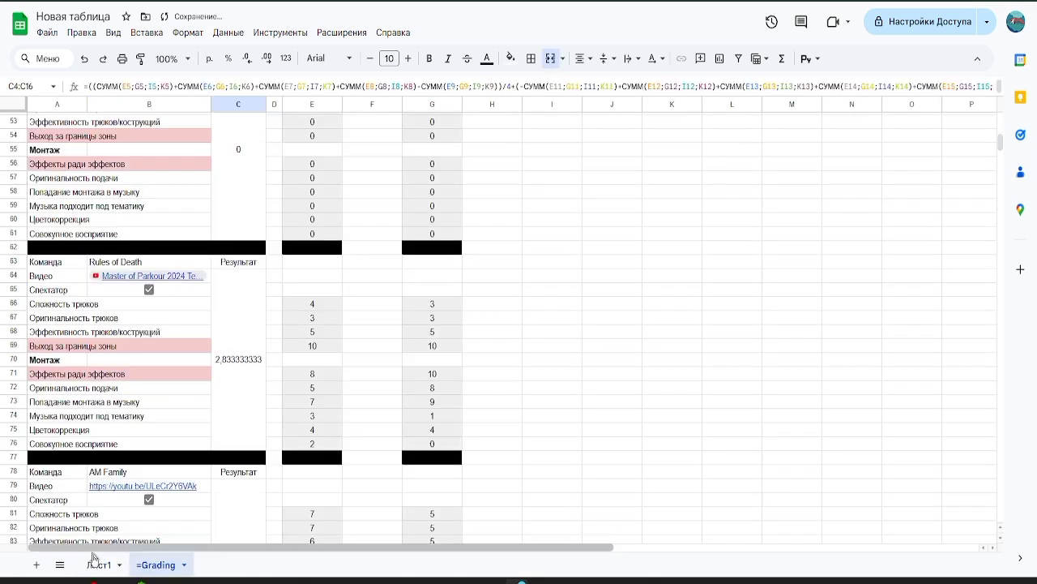
pyautogui.click(98, 564)
pyautogui.click(162, 320)
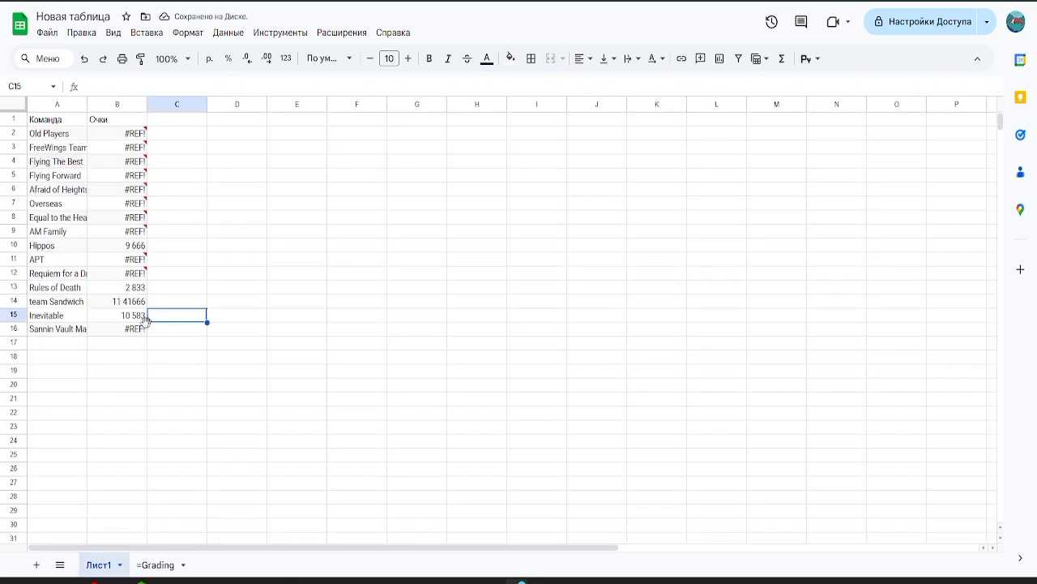
pyautogui.click(118, 330)
pyautogui.click(180, 563)
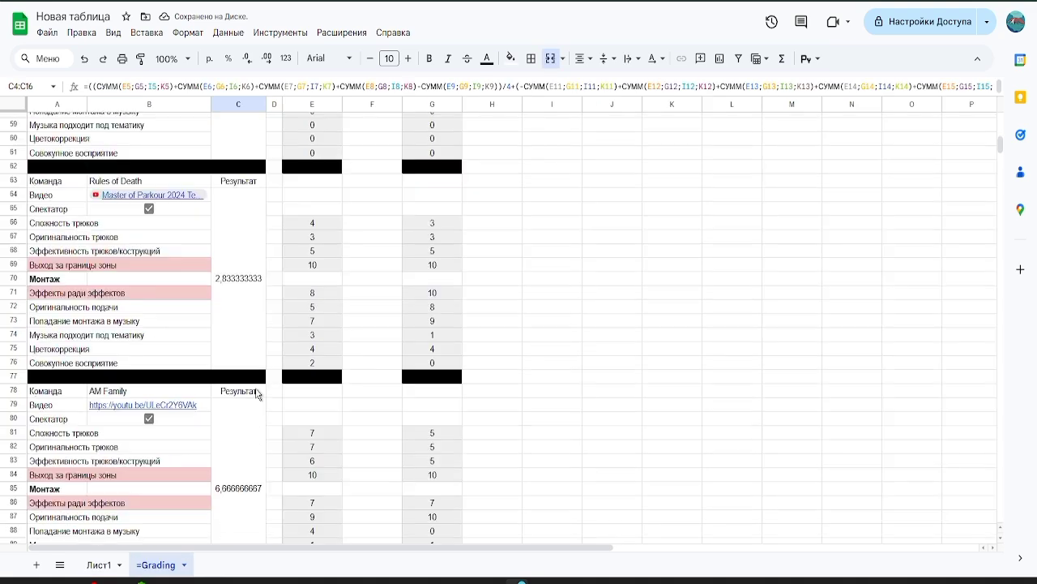
pyautogui.scroll(-5, 255, 392)
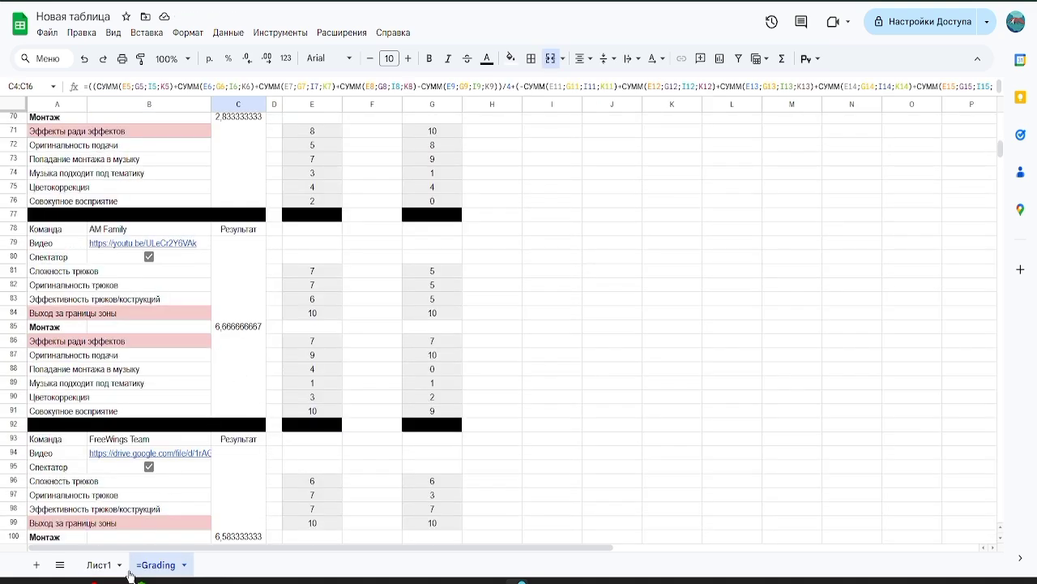
pyautogui.click(98, 564)
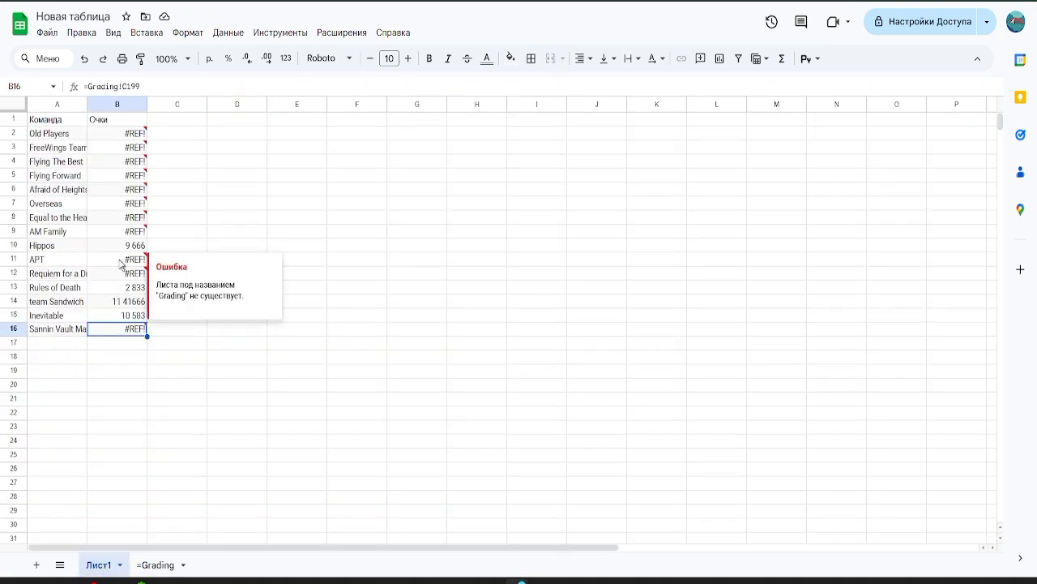
pyautogui.click(109, 231)
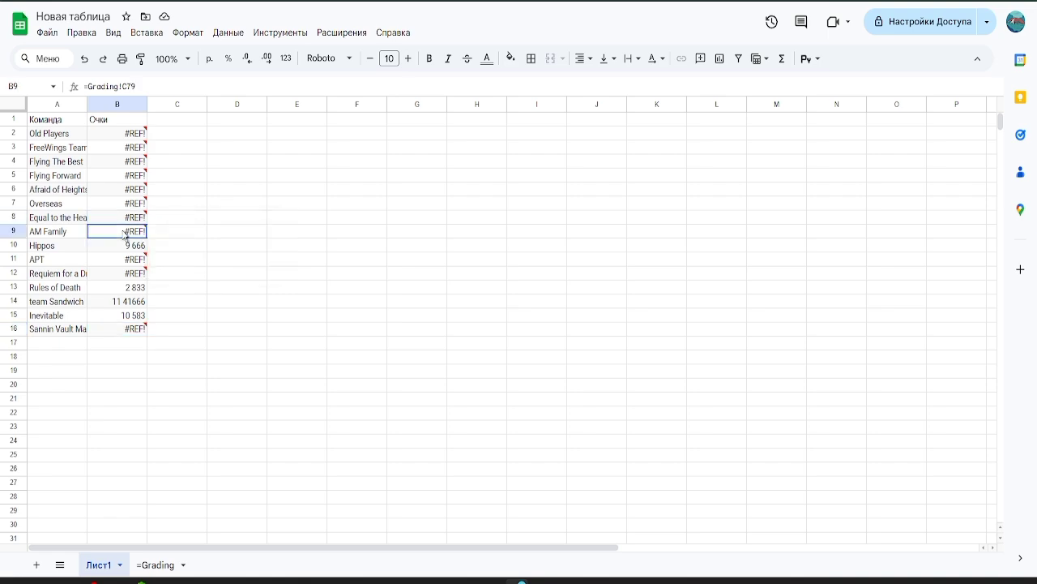
pyautogui.write('6 666')
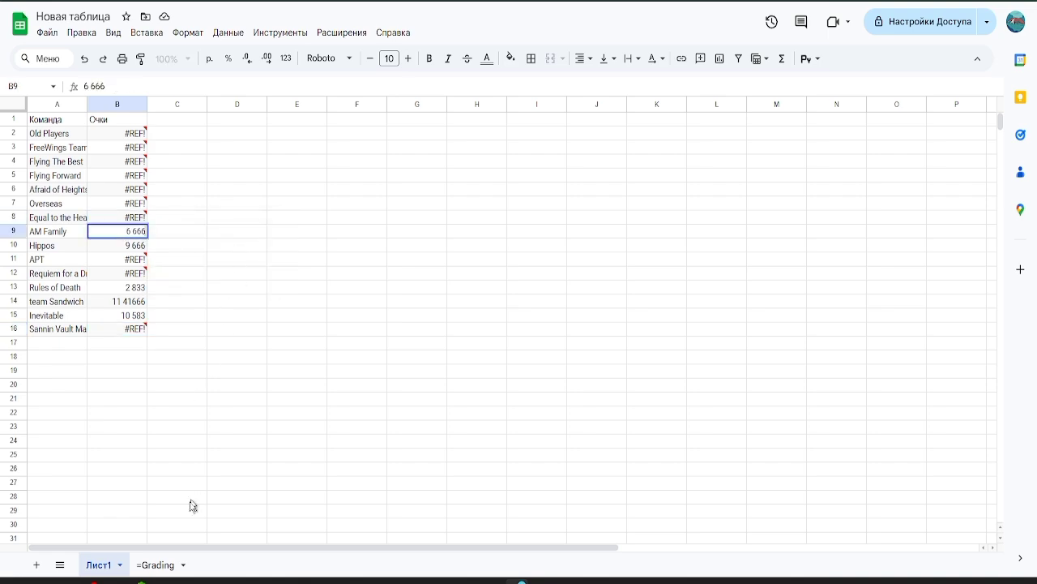
# Look up the FreeWings Team result in the =Grading sheet and enter 6 583 as their Очки on Лист1.
pyautogui.click(157, 564)
pyautogui.scroll(-2, 247, 321)
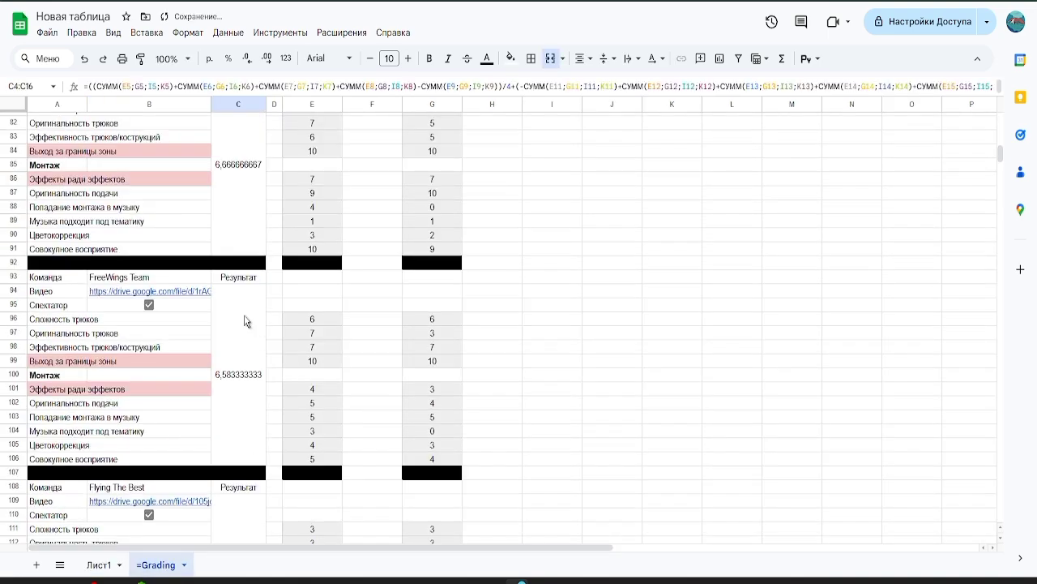
pyautogui.click(101, 562)
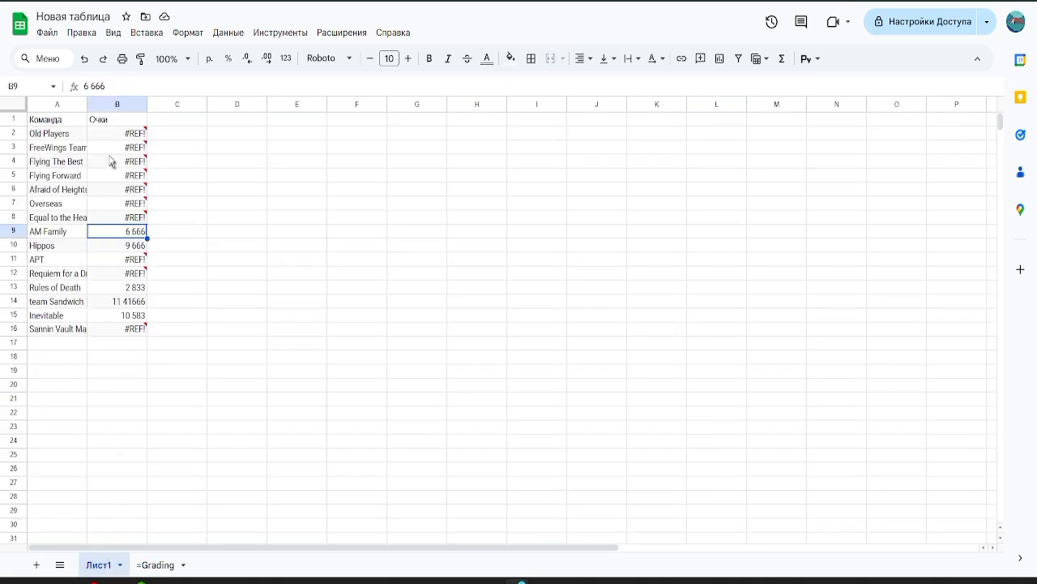
pyautogui.click(113, 147)
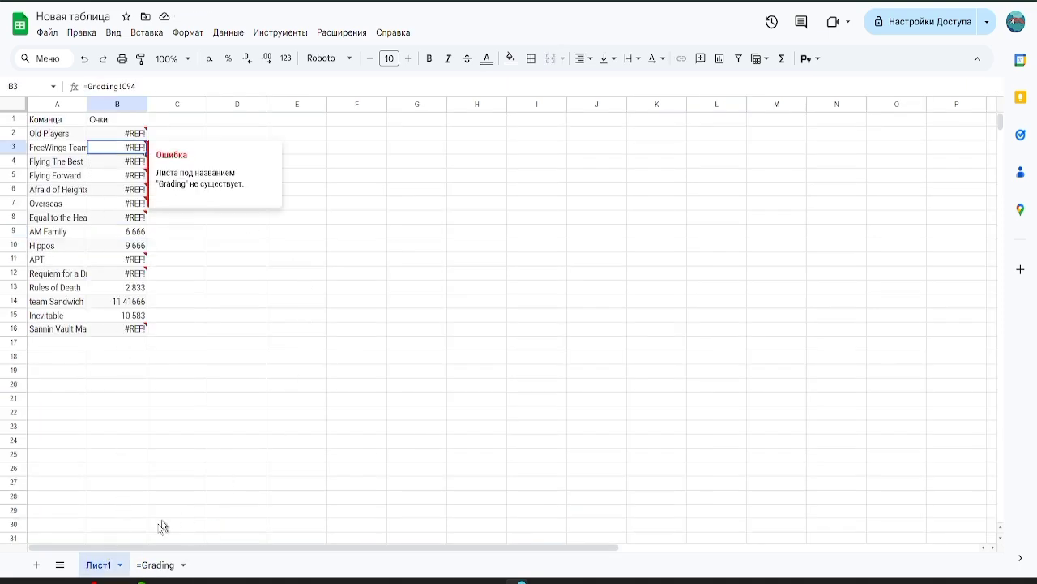
pyautogui.click(152, 564)
pyautogui.click(97, 565)
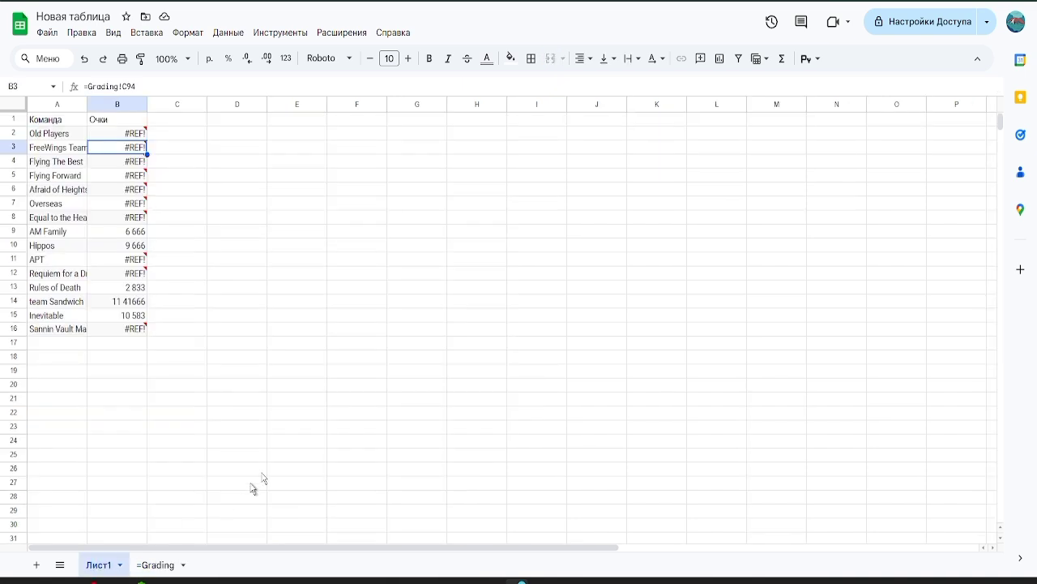
pyautogui.hotkey('ctrl', 'z')
pyautogui.write('5')
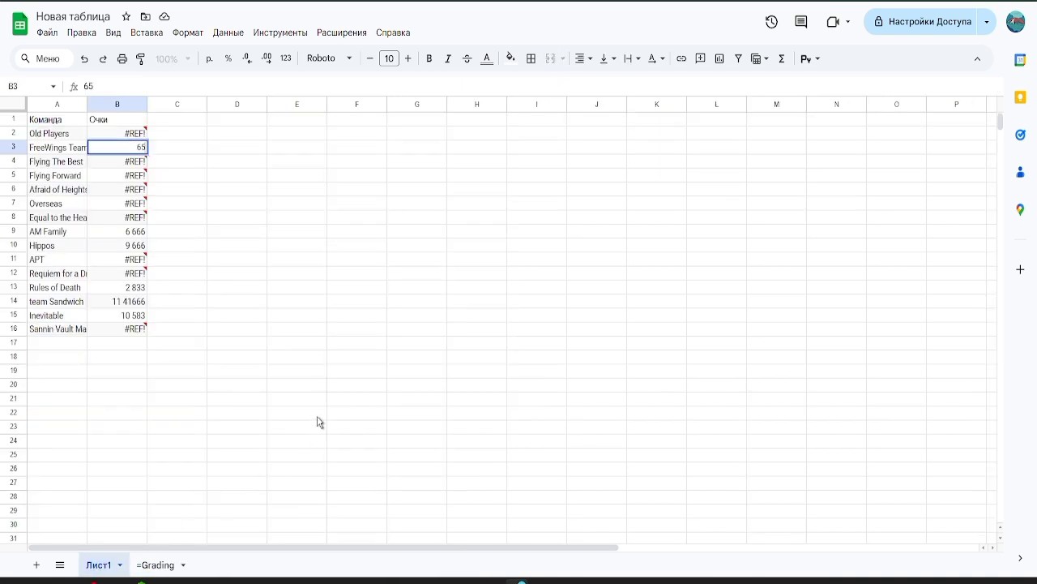
pyautogui.write('83')
pyautogui.press('Left')
pyautogui.press('Left')
pyautogui.press('Left')
pyautogui.click(233, 300)
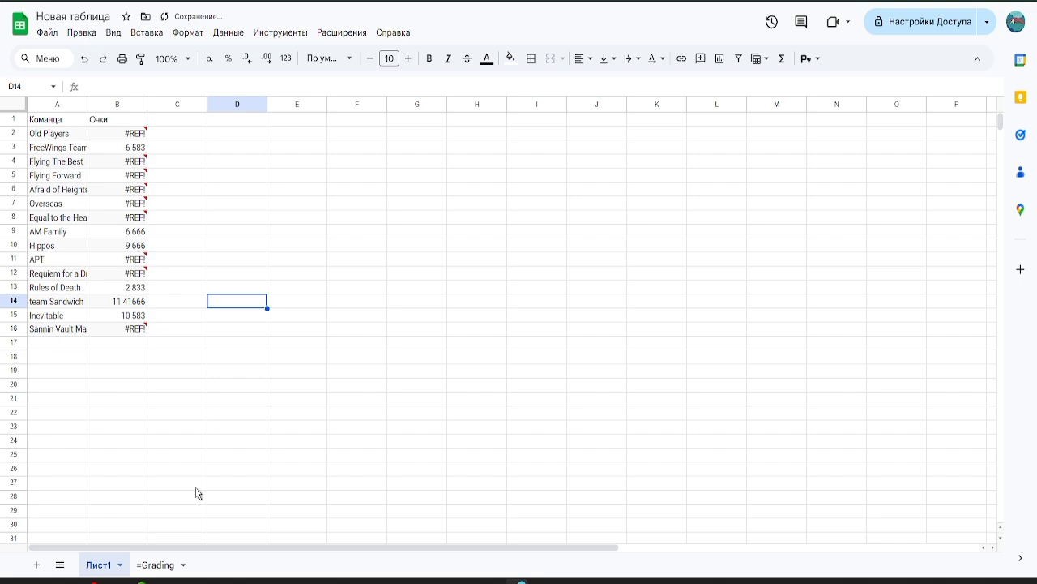
# Look up the Flying The Best result in the =Grading sheet and enter 3 083 as their Очки on Лист1.
pyautogui.click(167, 563)
pyautogui.scroll(-2, 245, 355)
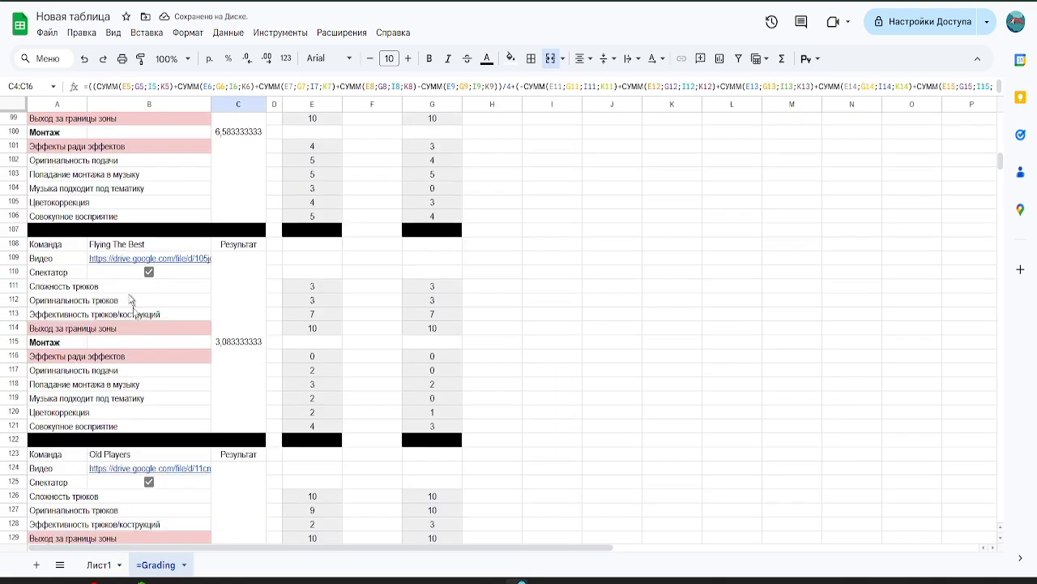
pyautogui.click(94, 564)
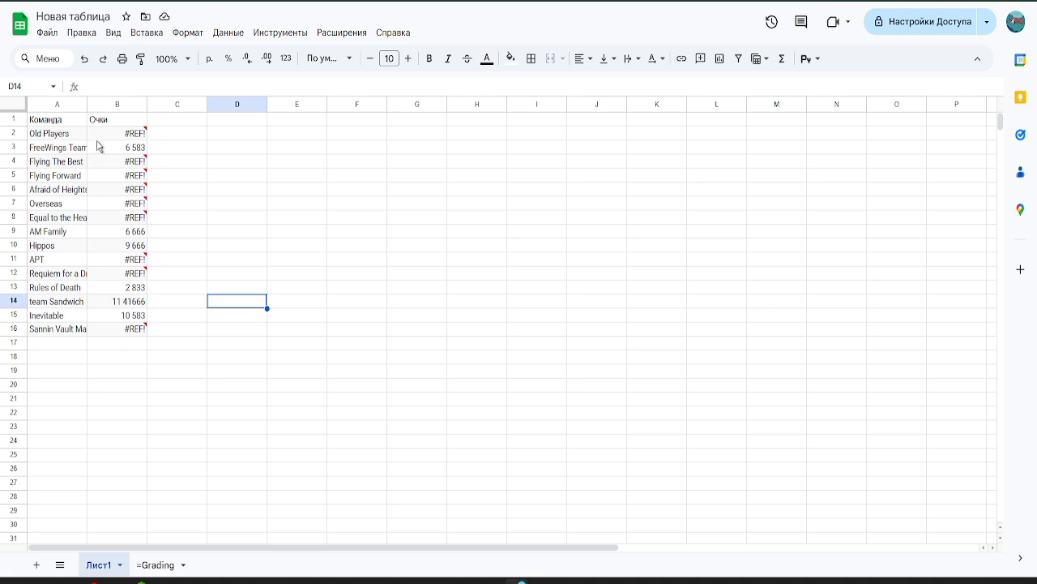
pyautogui.moveTo(92, 144)
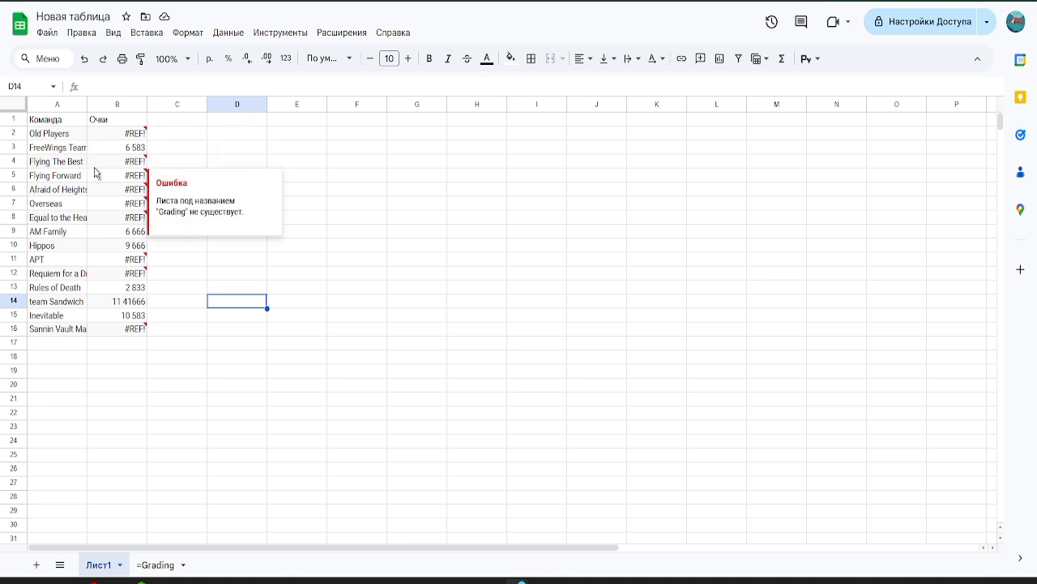
pyautogui.click(94, 165)
pyautogui.write('3,0')
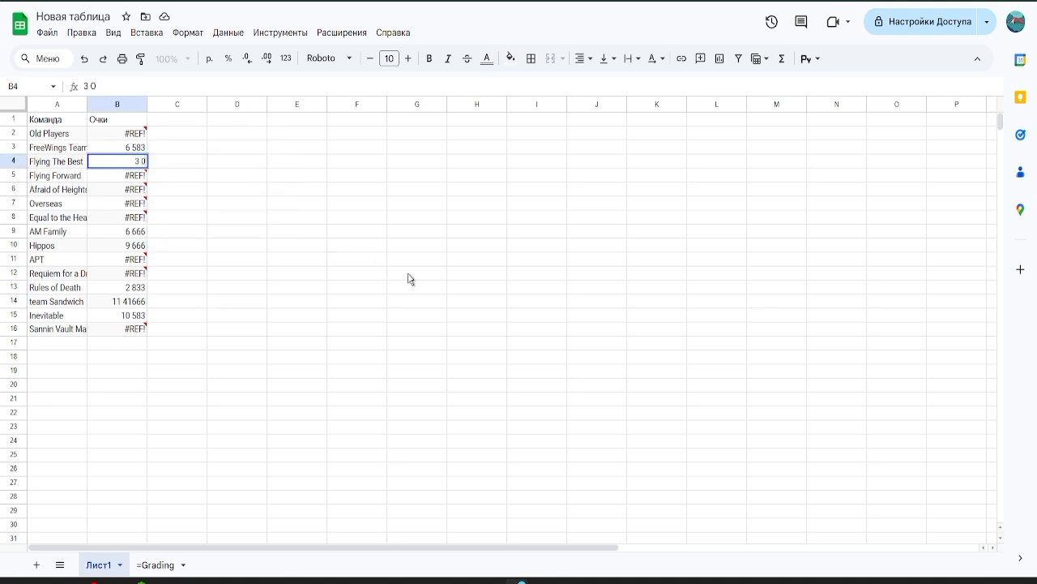
pyautogui.write('83')
pyautogui.click(188, 275)
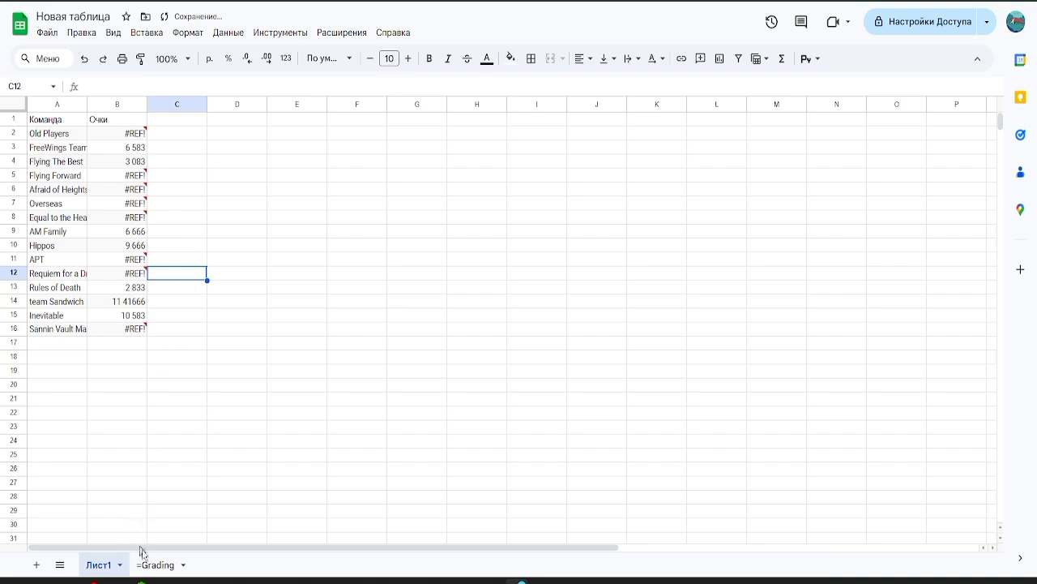
# Look up the Old Players result in the =Grading sheet and enter 13 666 as their Очки on Лист1.
pyautogui.click(157, 565)
pyautogui.scroll(-2, 243, 369)
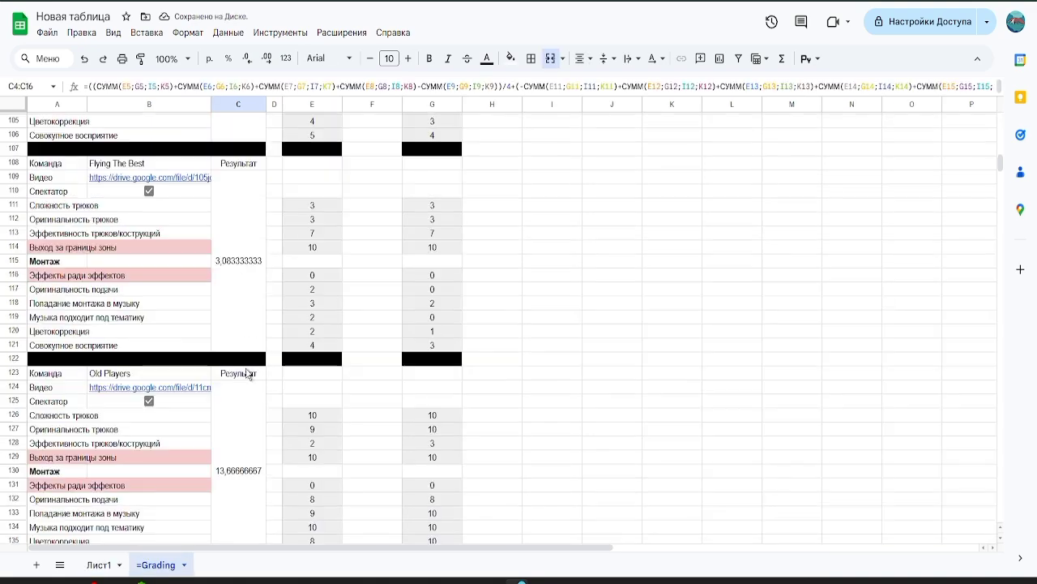
pyautogui.click(101, 565)
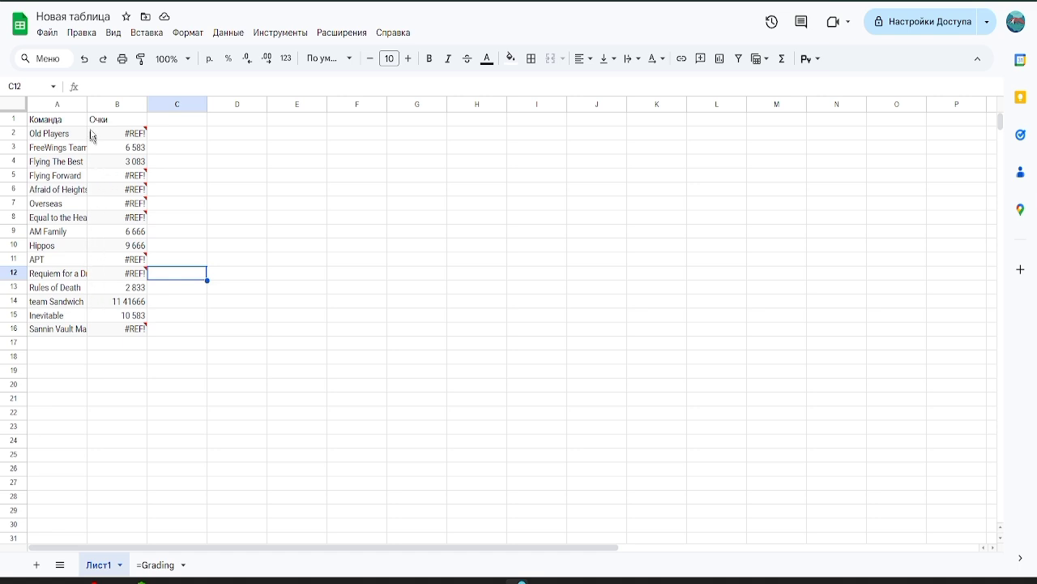
pyautogui.click(117, 133)
pyautogui.write('1')
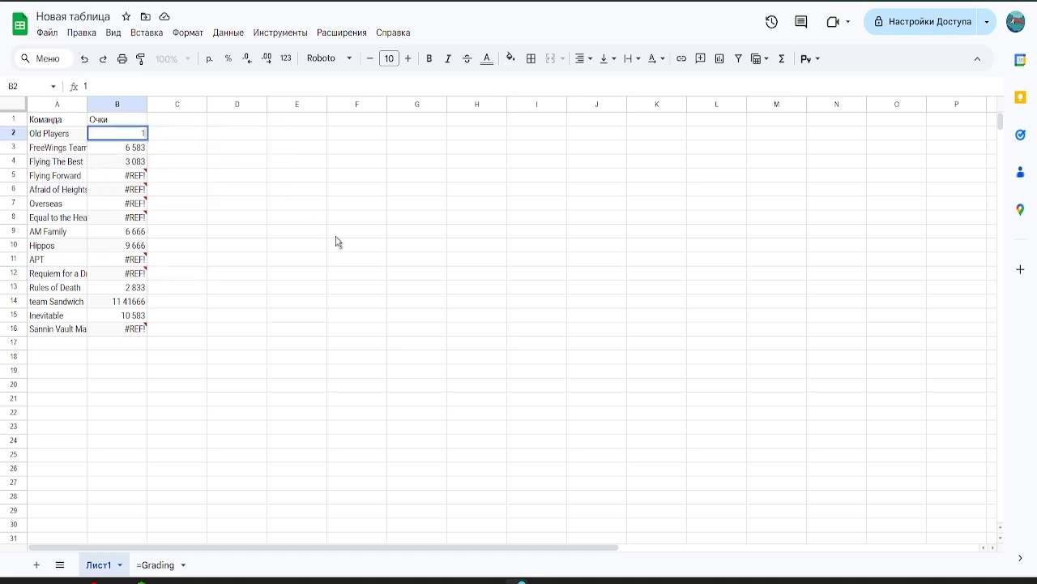
pyautogui.write('3,666')
pyautogui.click(204, 368)
# Look up the Afraid of Heights result in the =Grading sheet and enter 8 666 as their Очки on Лист1.
pyautogui.click(159, 564)
pyautogui.scroll(-3, 253, 365)
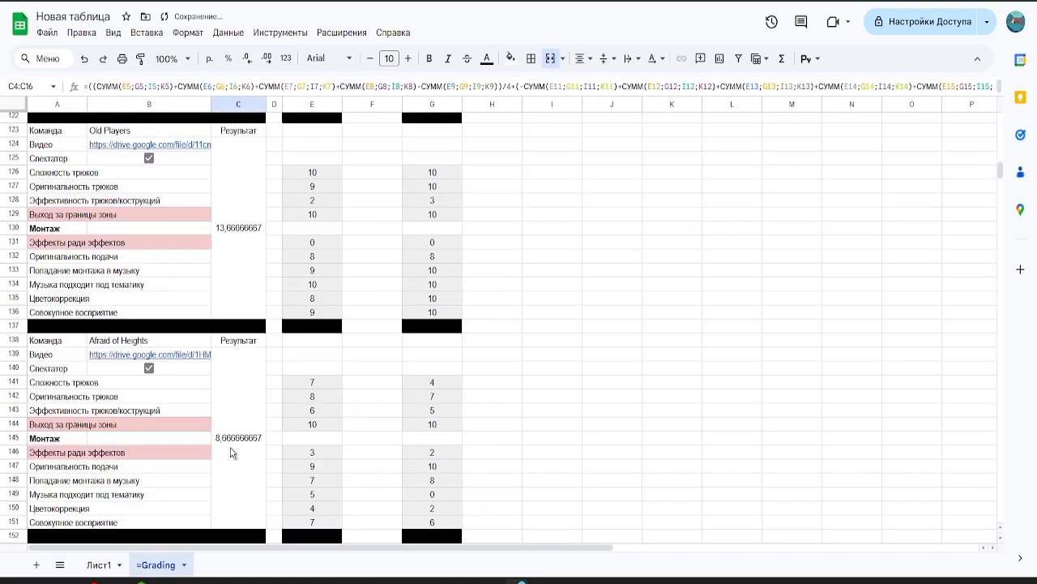
pyautogui.click(98, 564)
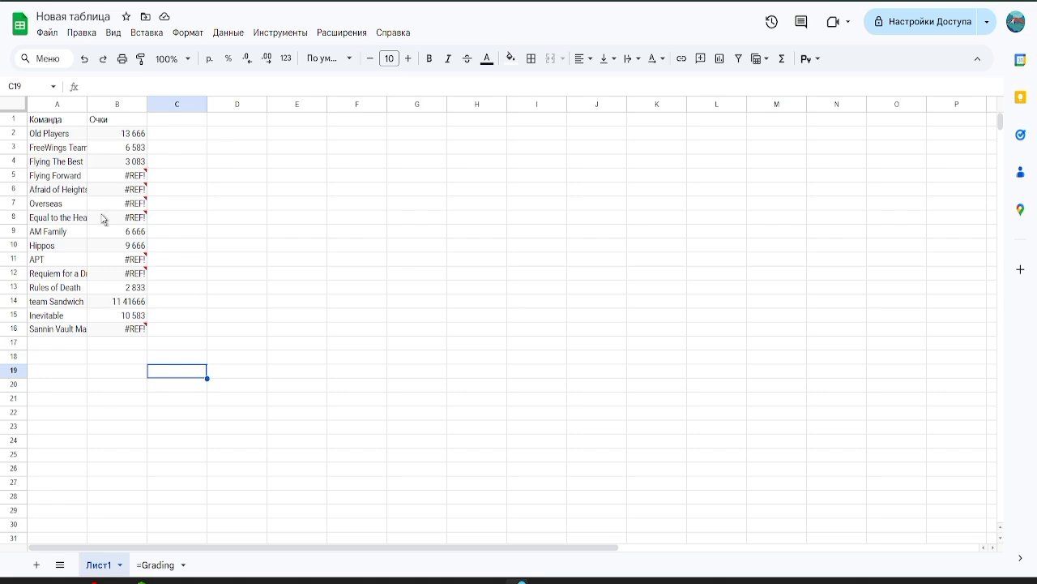
pyautogui.click(103, 190)
pyautogui.write('8')
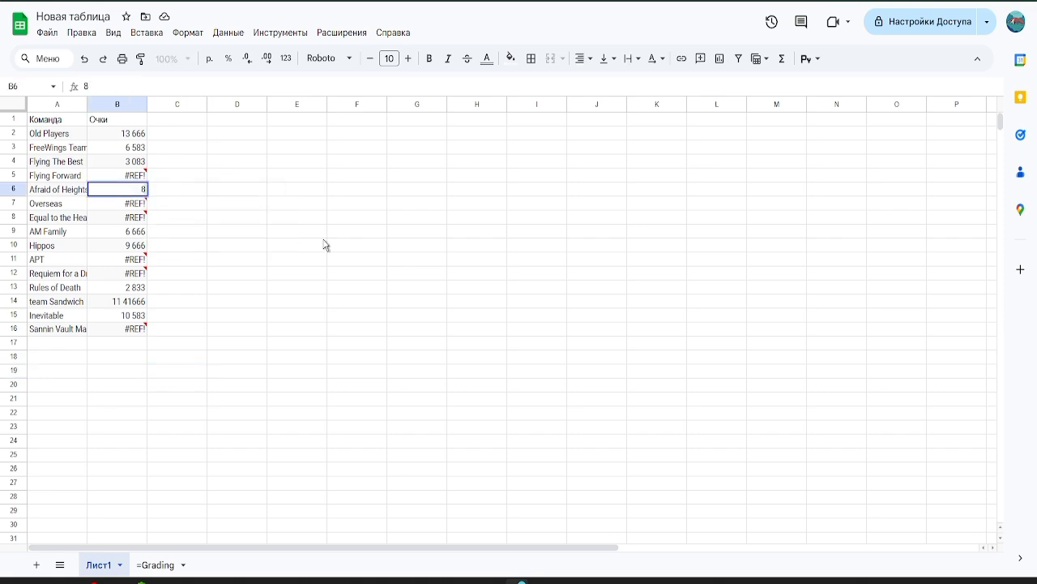
pyautogui.write(',666')
# Look up the Overseas result in the =Grading sheet and enter 4 555 as their Очки on Лист1.
pyautogui.click(156, 564)
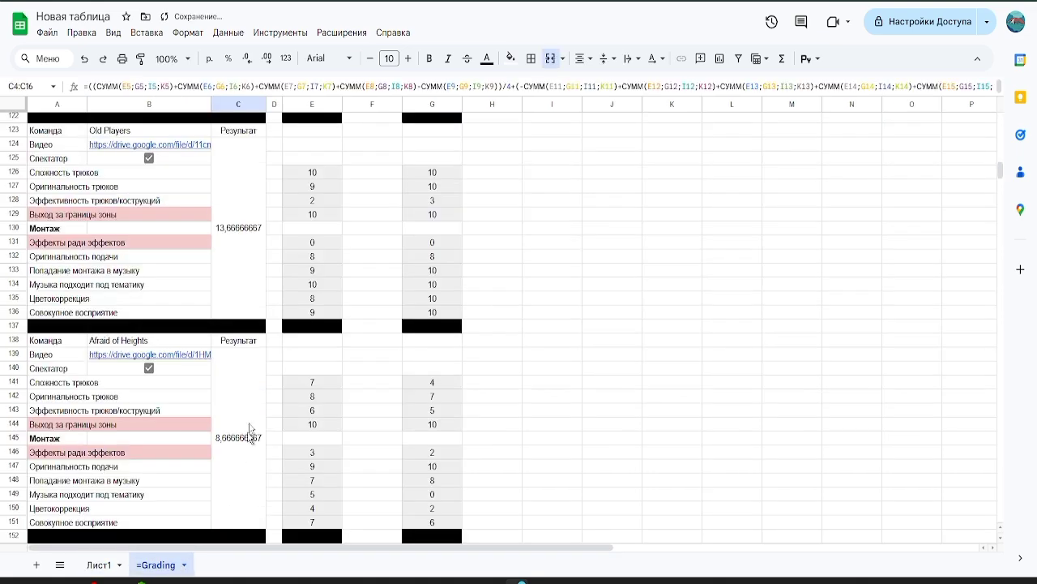
pyautogui.scroll(-3, 250, 430)
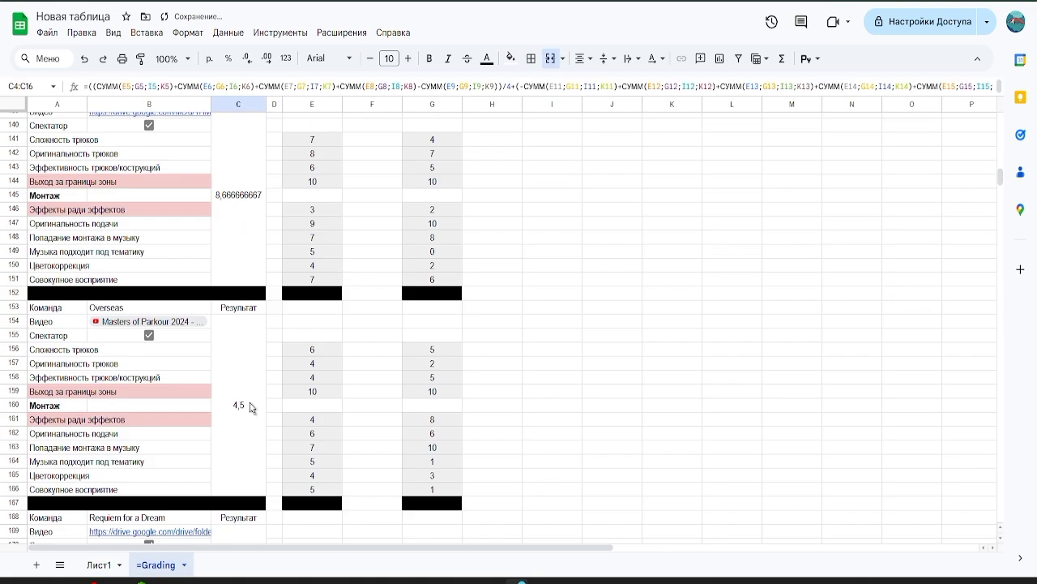
pyautogui.click(103, 564)
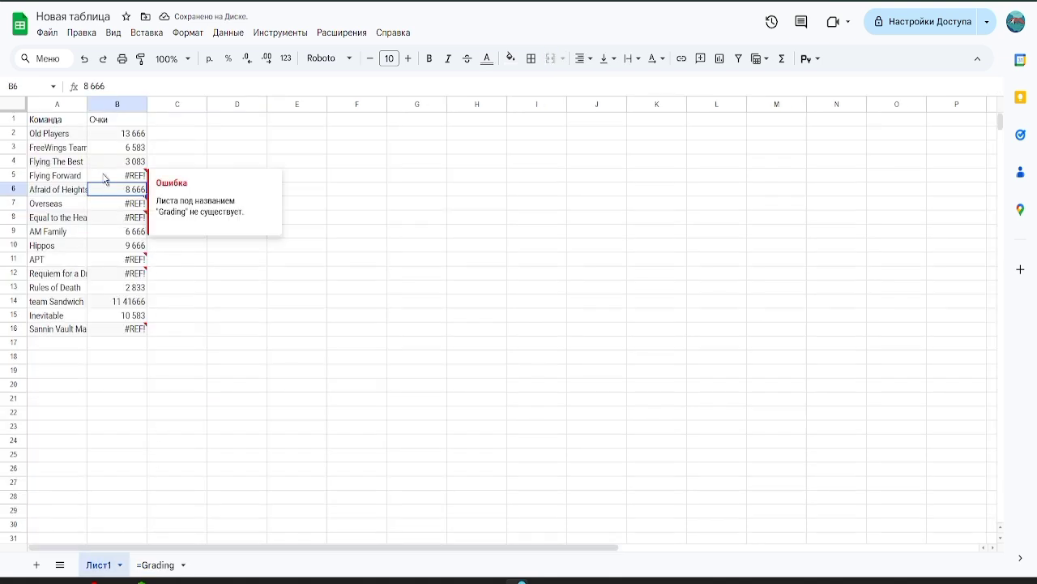
pyautogui.click(113, 209)
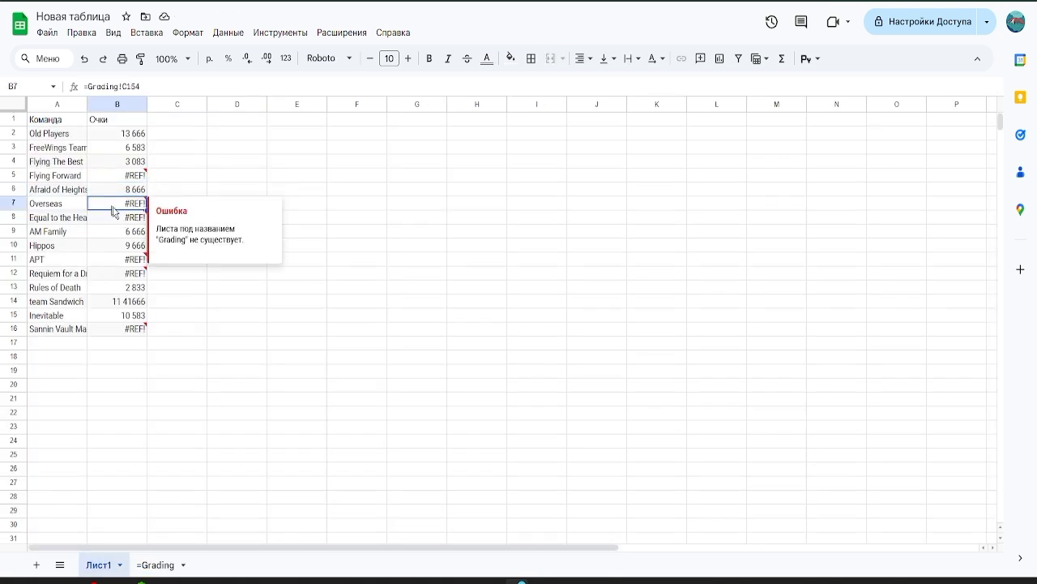
pyautogui.write('4')
pyautogui.write(',5')
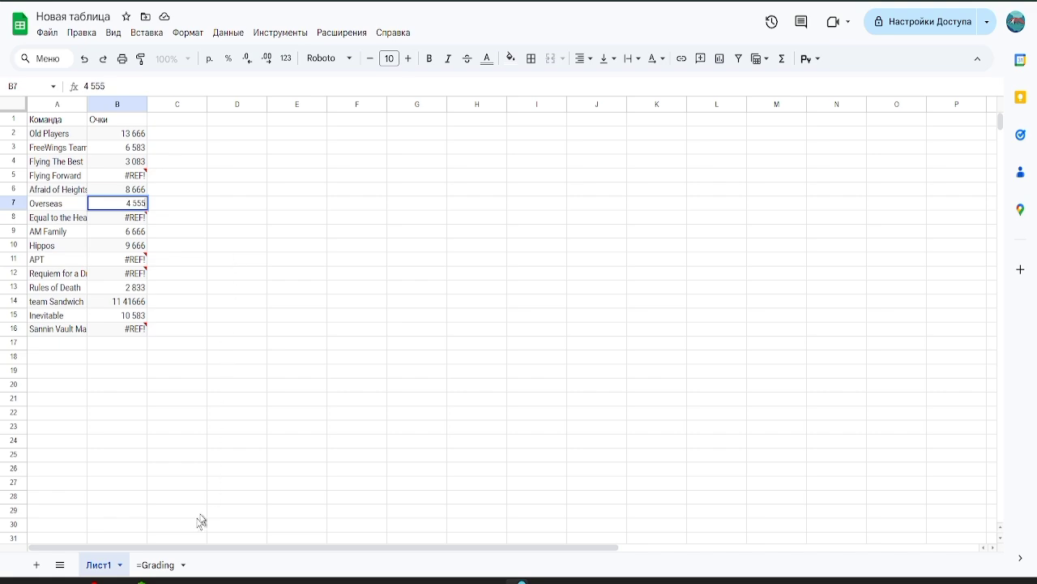
# Recheck the Overseas result in the =Grading sheet and correct their Очки on Лист1 to 4 500.
pyautogui.click(158, 564)
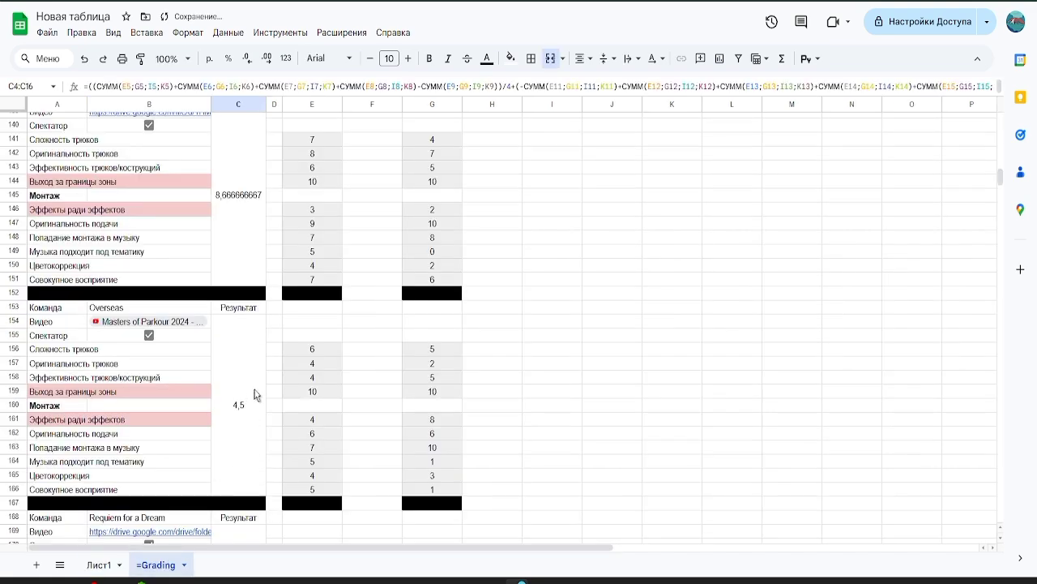
pyautogui.scroll(-4, 254, 394)
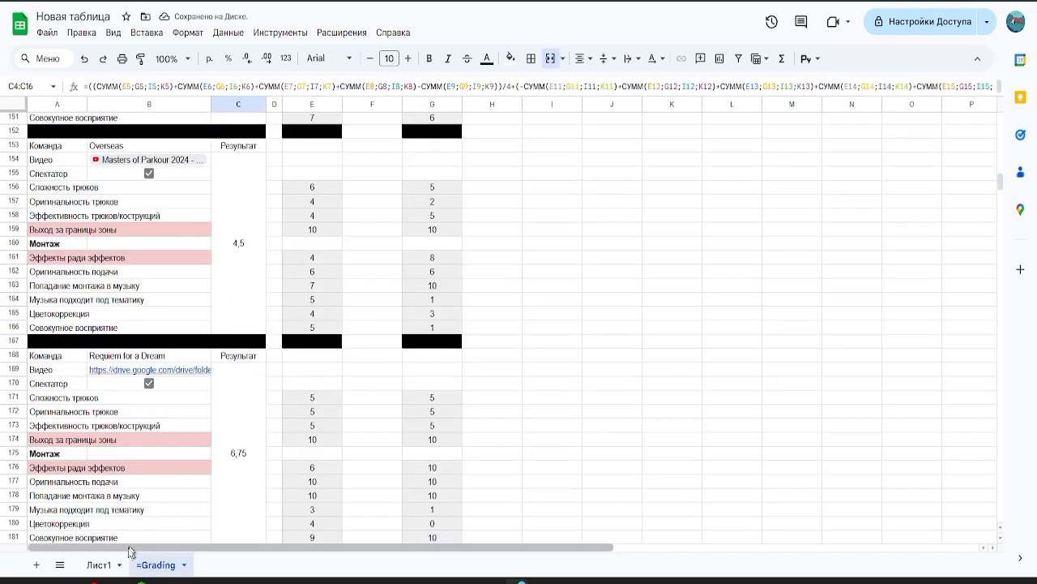
pyautogui.click(103, 563)
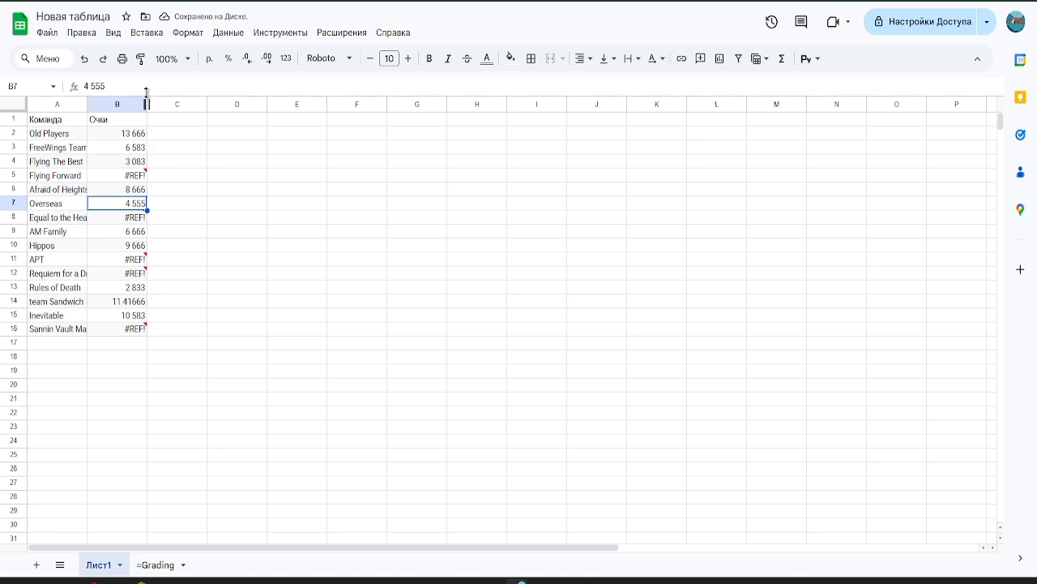
pyautogui.press('Return')
pyautogui.press('BackSpace')
pyautogui.press('BackSpace')
pyautogui.write('00')
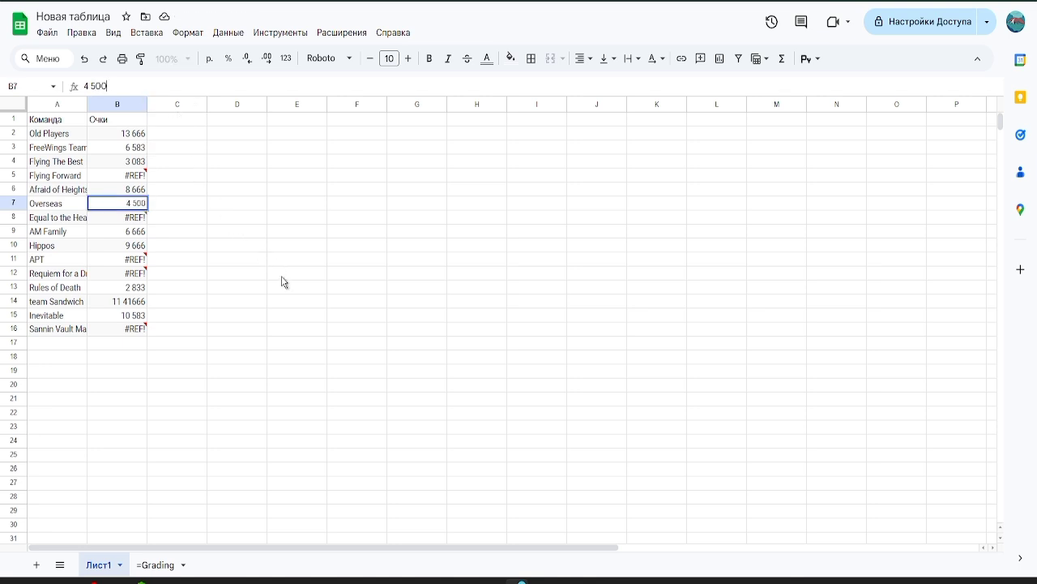
pyautogui.click(283, 275)
# Look up the Requiem for a Dream result in the =Grading sheet and enter 6 750 as their Очки on Лист1.
pyautogui.click(156, 565)
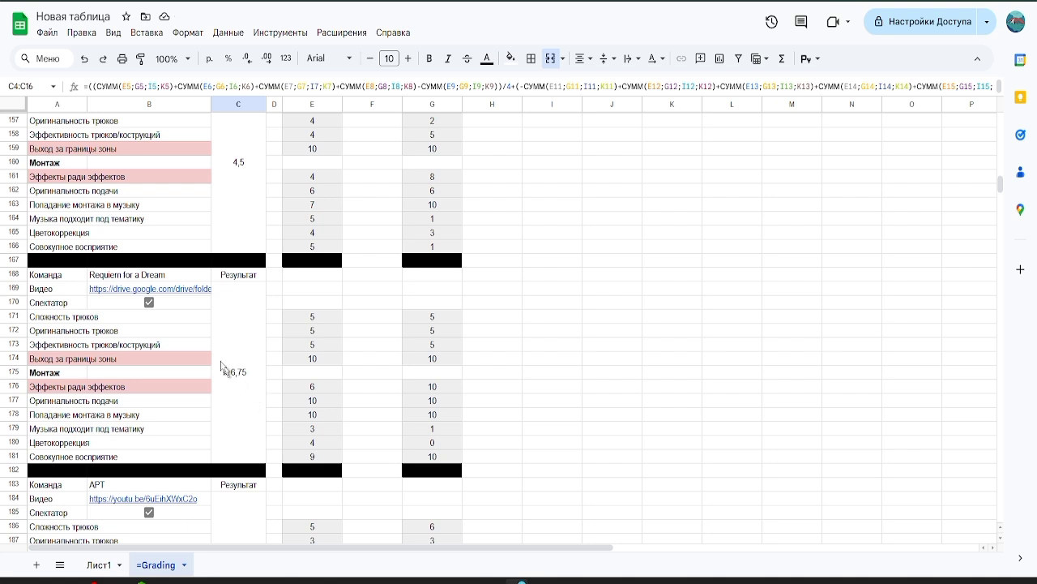
pyautogui.click(92, 565)
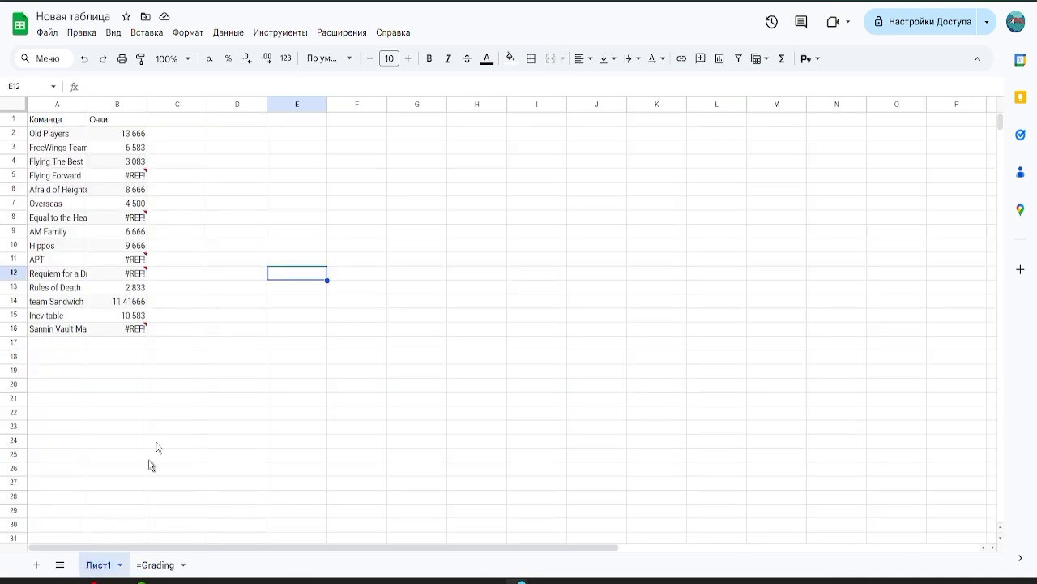
pyautogui.click(124, 273)
pyautogui.write('6 75')
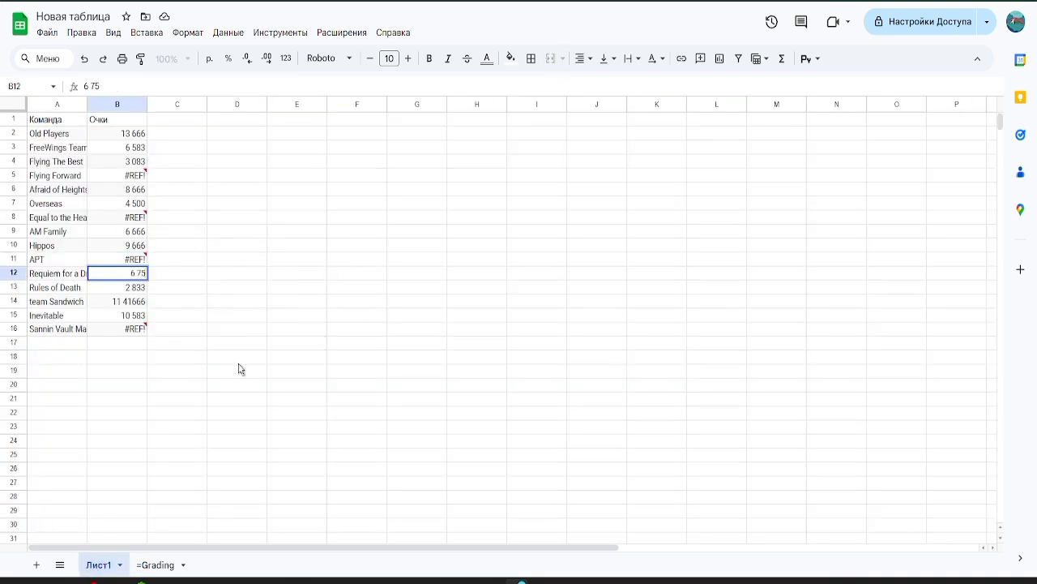
pyautogui.click(238, 358)
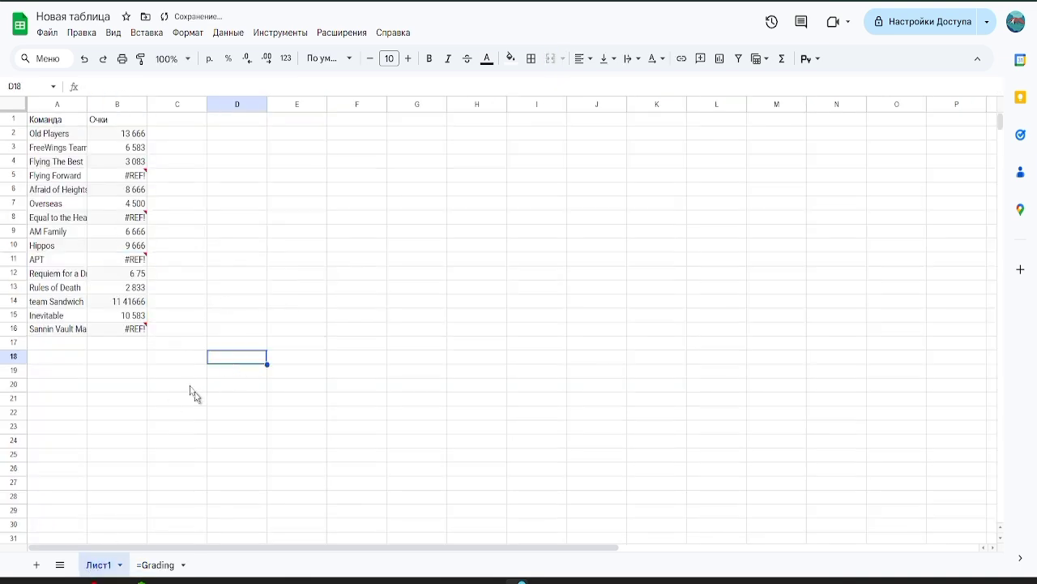
pyautogui.click(136, 275)
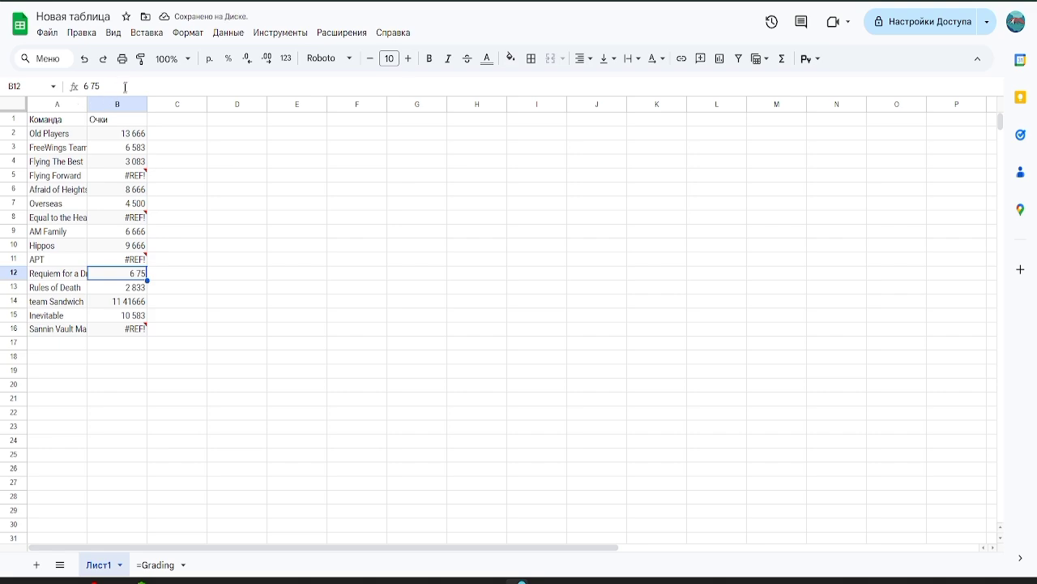
pyautogui.press('Return')
pyautogui.write('0')
pyautogui.click(255, 373)
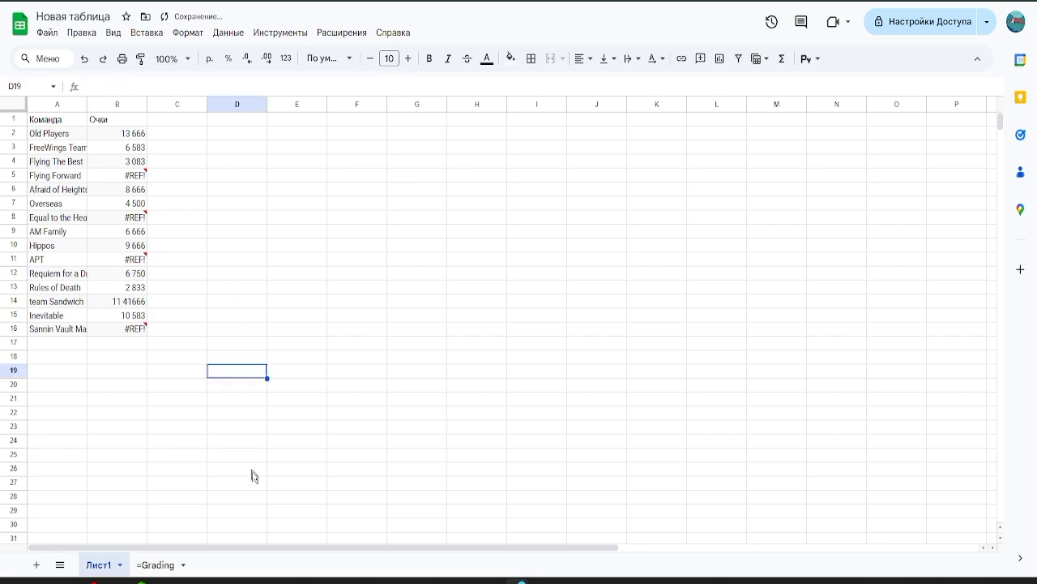
# Look up the APT result in the =Grading sheet and enter 8 583 as their Очки on Лист1.
pyautogui.click(157, 565)
pyautogui.scroll(-5, 227, 395)
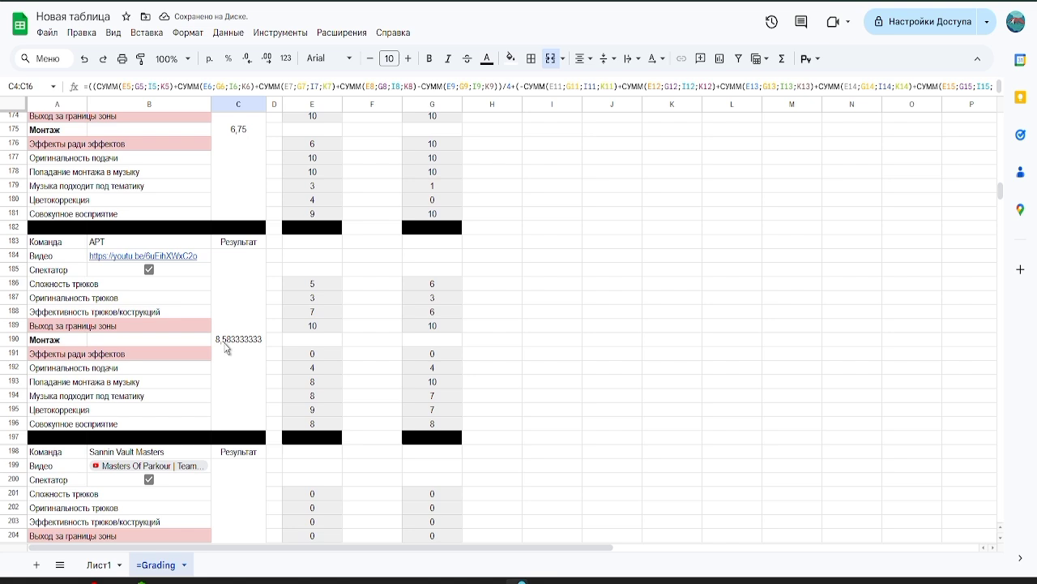
pyautogui.click(96, 565)
pyautogui.click(98, 261)
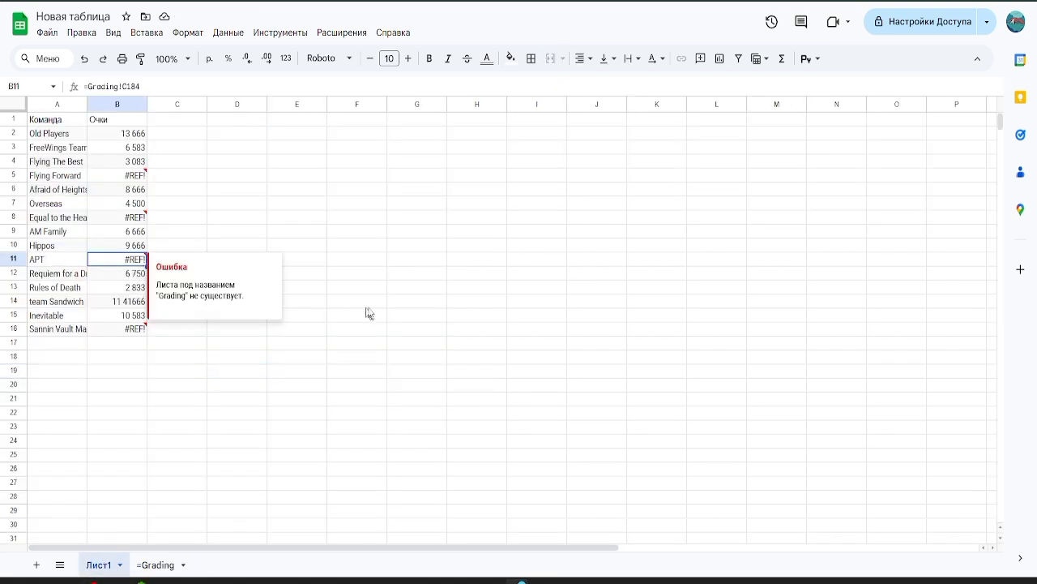
pyautogui.write('8 5')
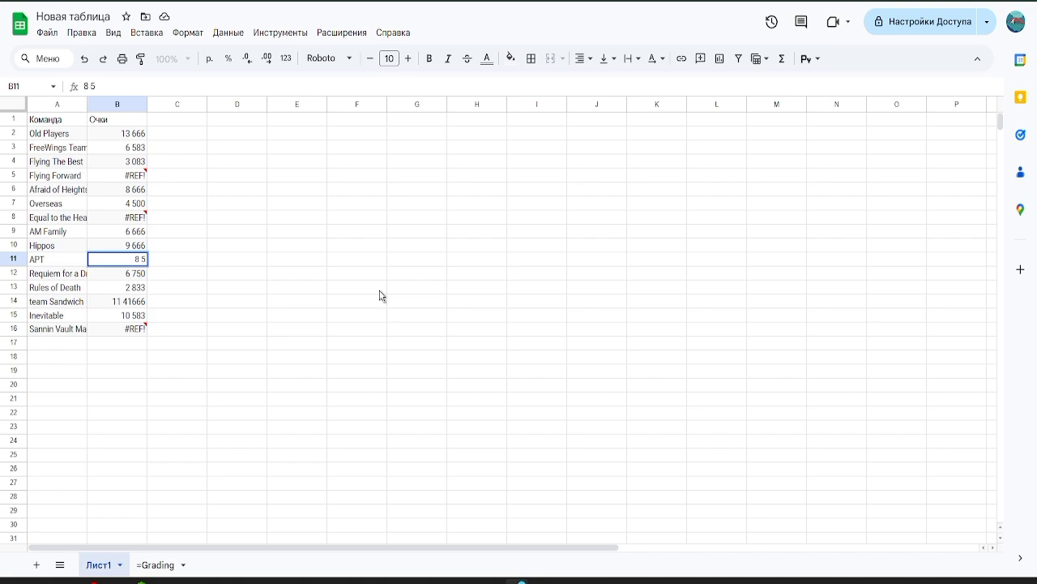
pyautogui.write('83')
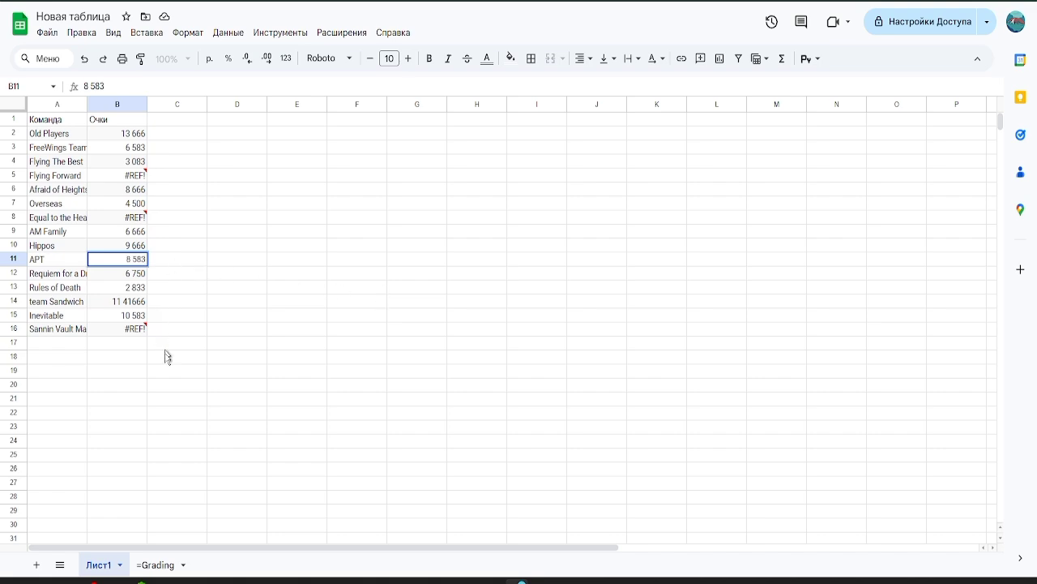
# Look up the Equal to the Heavens result in the =Grading sheet and enter 2 416 as their Очки on Лист1.
pyautogui.click(156, 564)
pyautogui.scroll(-6, 238, 311)
pyautogui.scroll(-3, 240, 348)
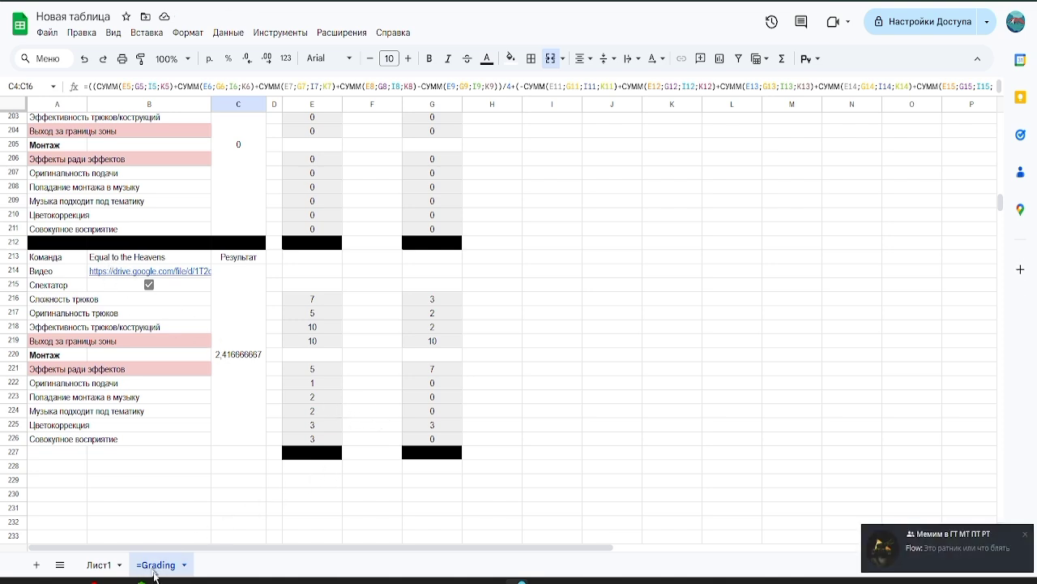
pyautogui.click(98, 565)
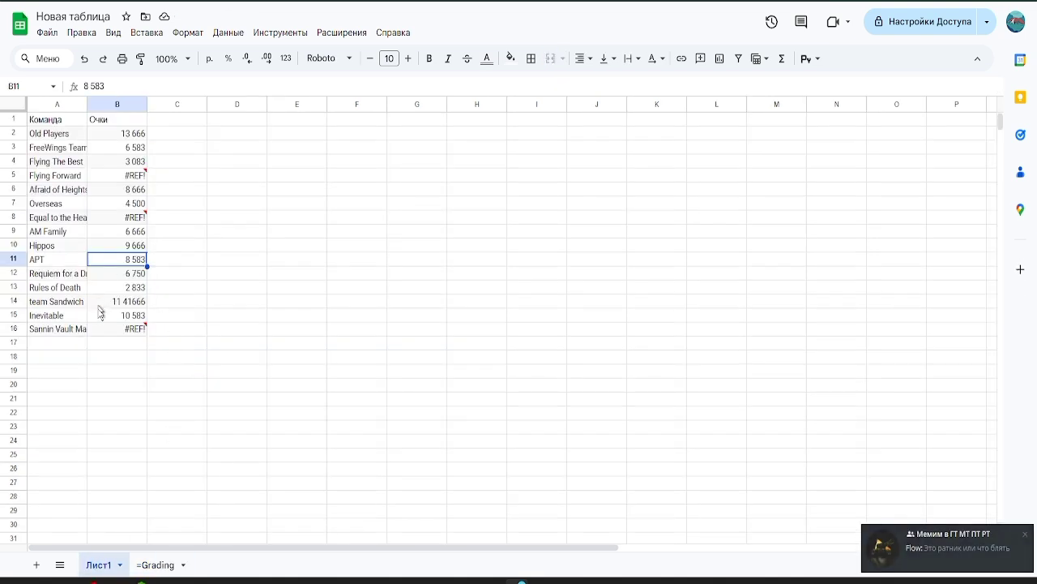
pyautogui.click(155, 565)
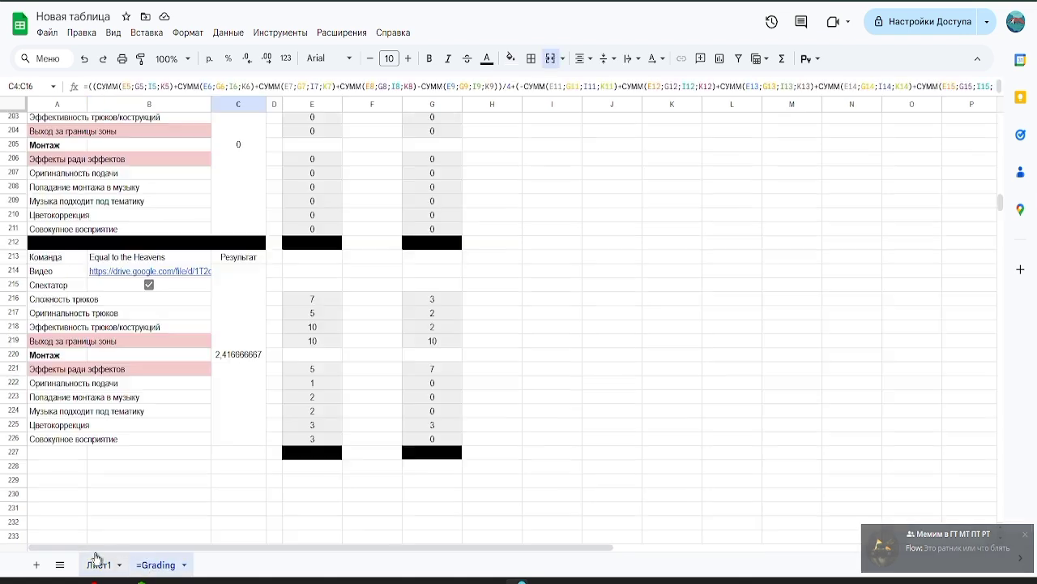
pyautogui.click(98, 565)
pyautogui.click(94, 218)
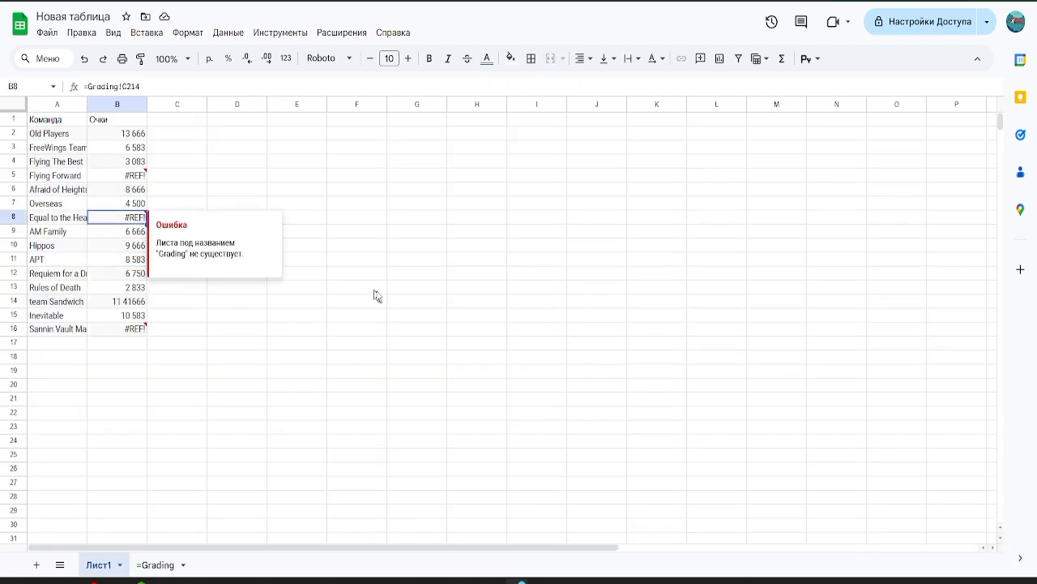
pyautogui.write('2 416')
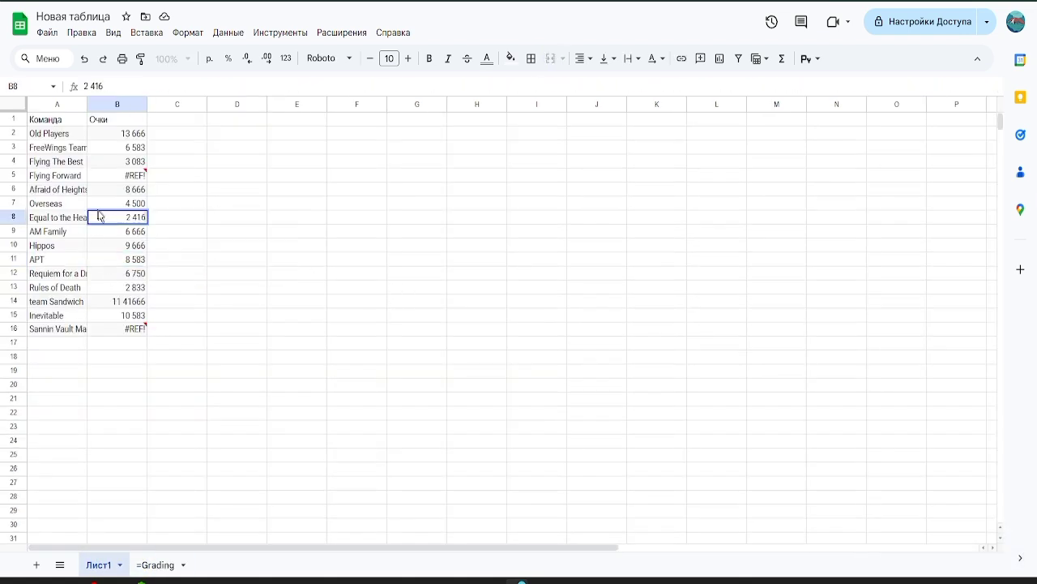
# Shorten team Sandwich's Очки value on Лист1 to 11 416.
pyautogui.click(132, 302)
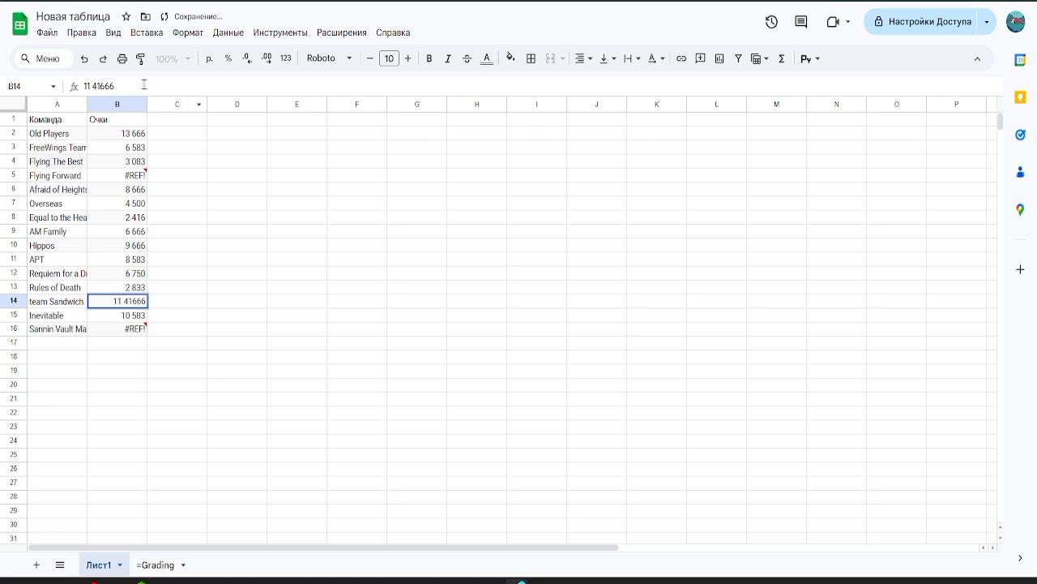
pyautogui.press('BackSpace')
pyautogui.press('BackSpace')
pyautogui.click(198, 219)
# Clear the broken references in the Очки cells of Sannin Vault Masters and Flying Forward.
pyautogui.click(123, 327)
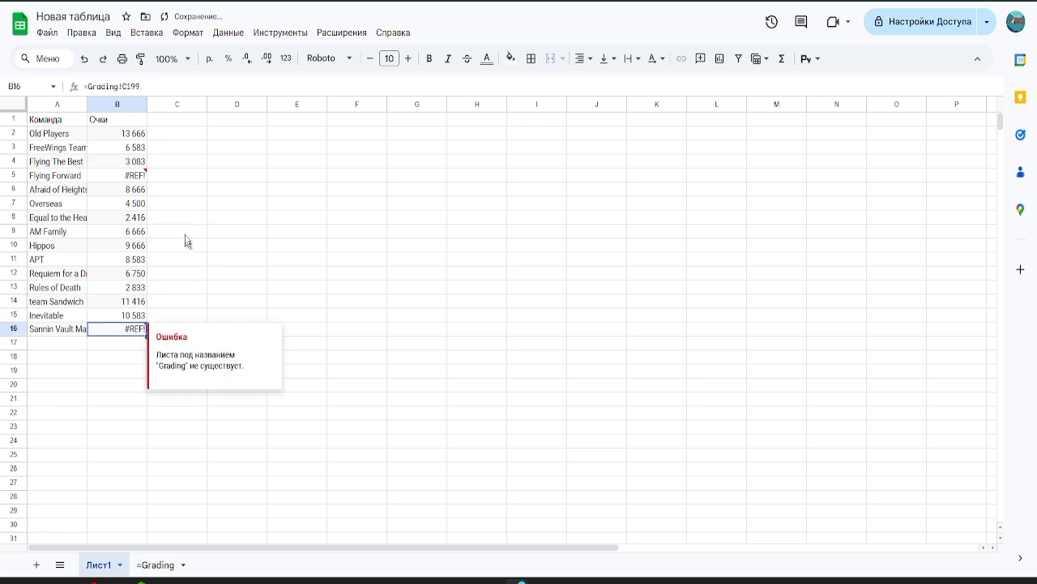
pyautogui.press('Delete')
pyautogui.click(139, 178)
pyautogui.press('Delete')
pyautogui.click(172, 135)
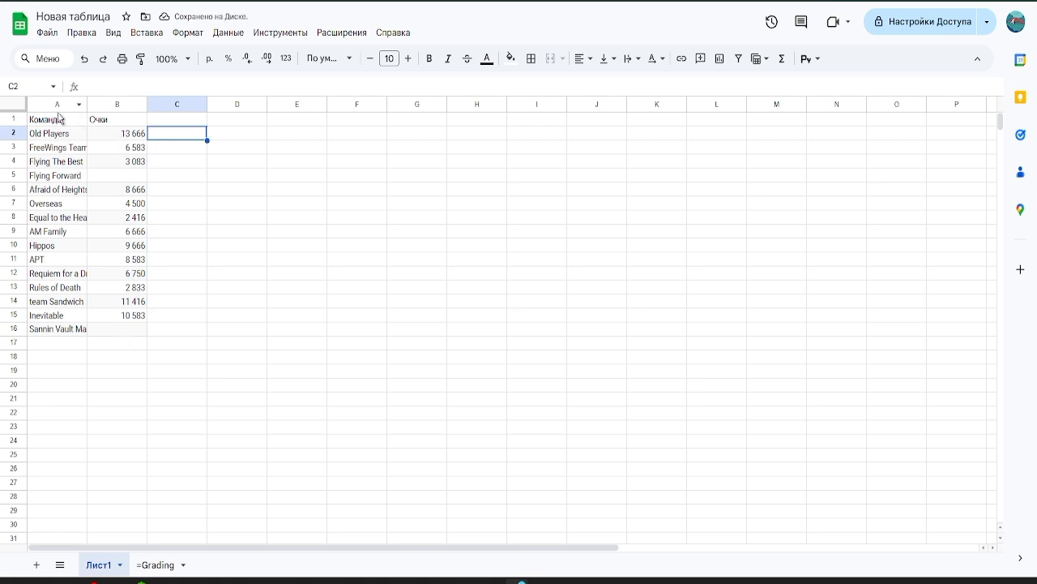
# Create a filter on the Команда and Очки table and sort it by Очки in А > Я order.
pyautogui.click(126, 121)
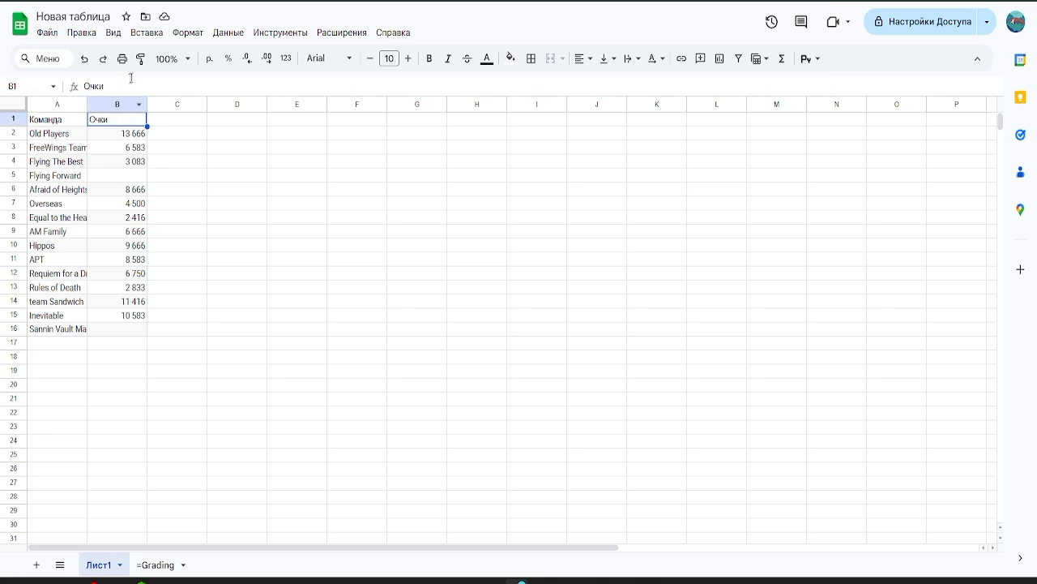
pyautogui.click(225, 34)
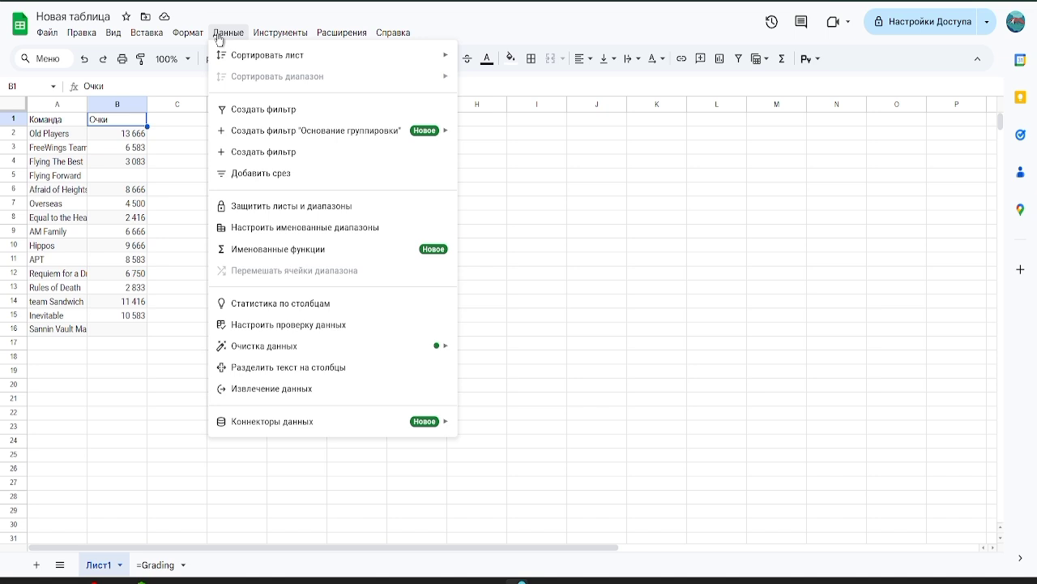
pyautogui.click(249, 111)
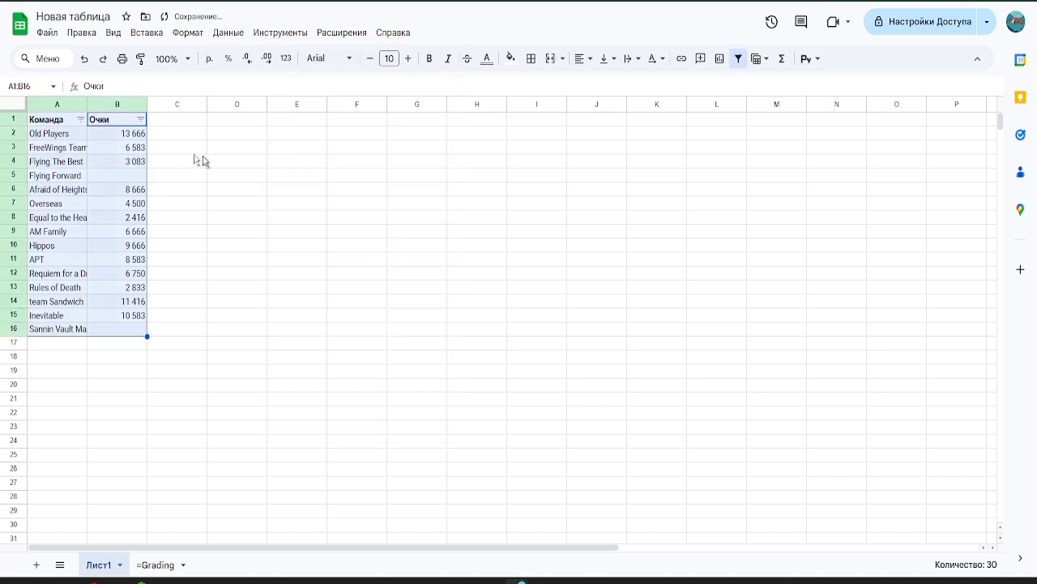
pyautogui.click(143, 122)
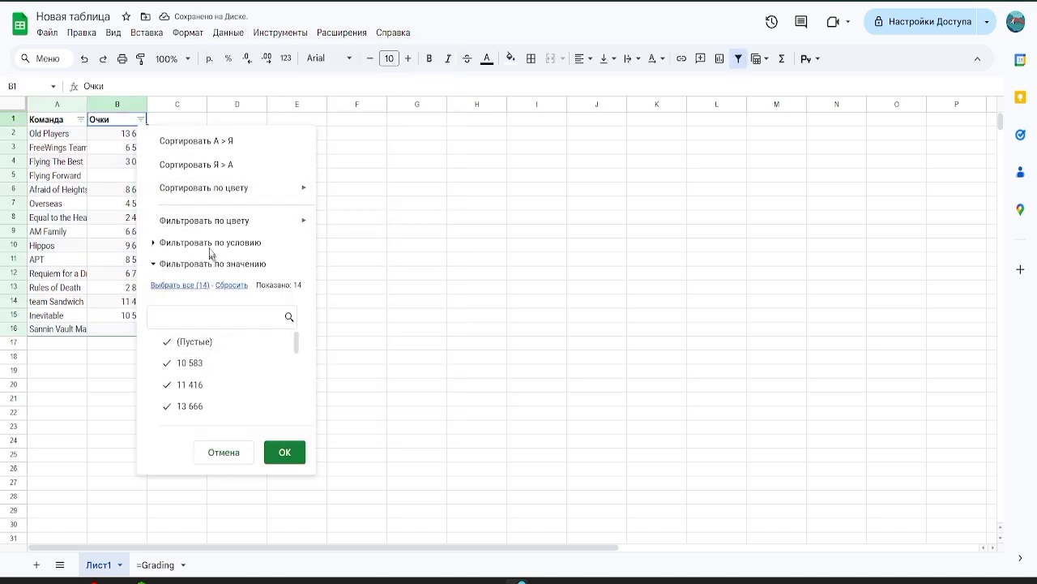
pyautogui.click(210, 147)
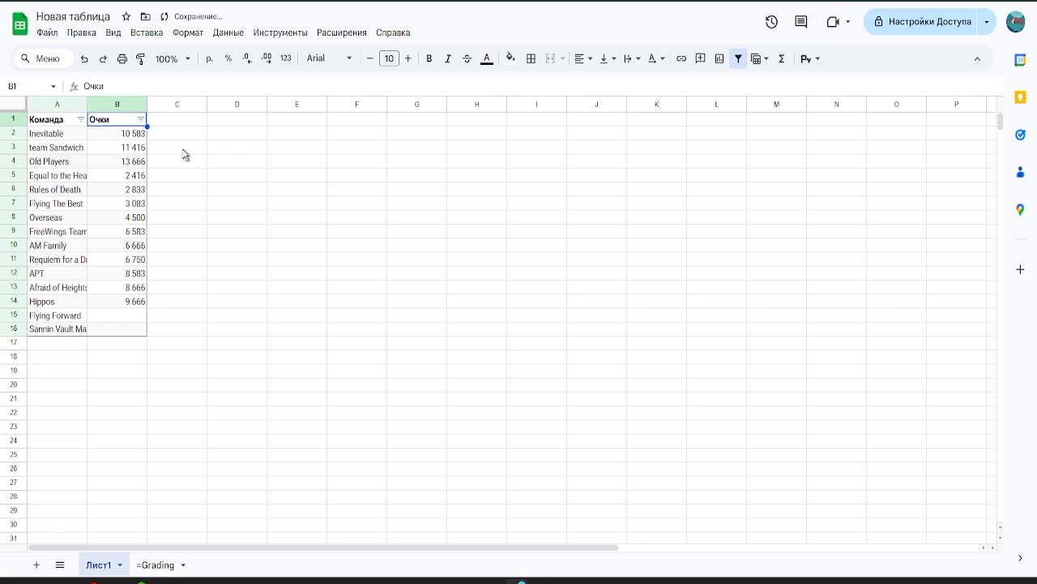
# Review the Очки column's filter options and apply the filter with every value included.
pyautogui.click(144, 122)
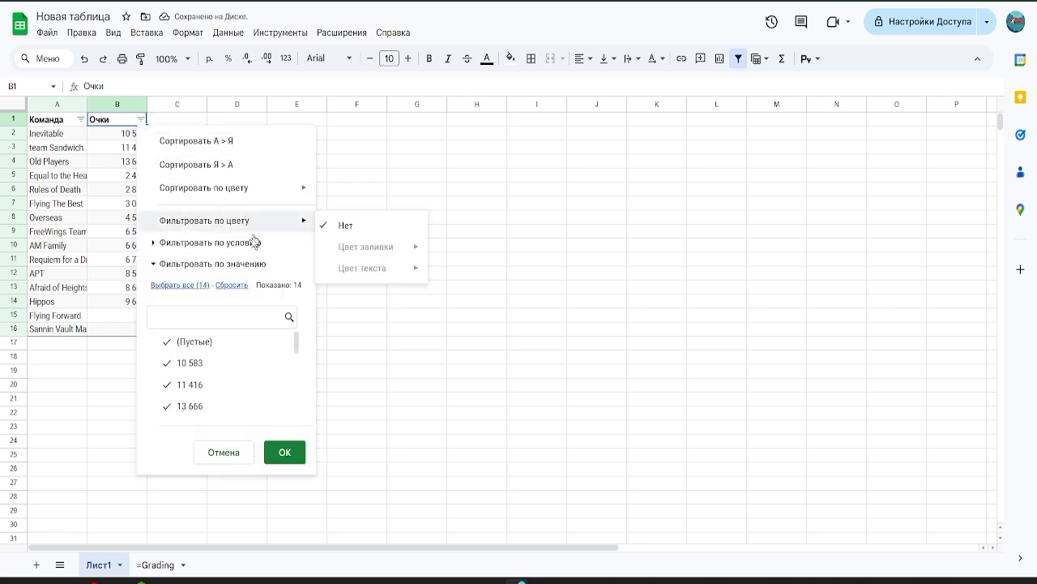
pyautogui.click(165, 266)
pyautogui.click(168, 268)
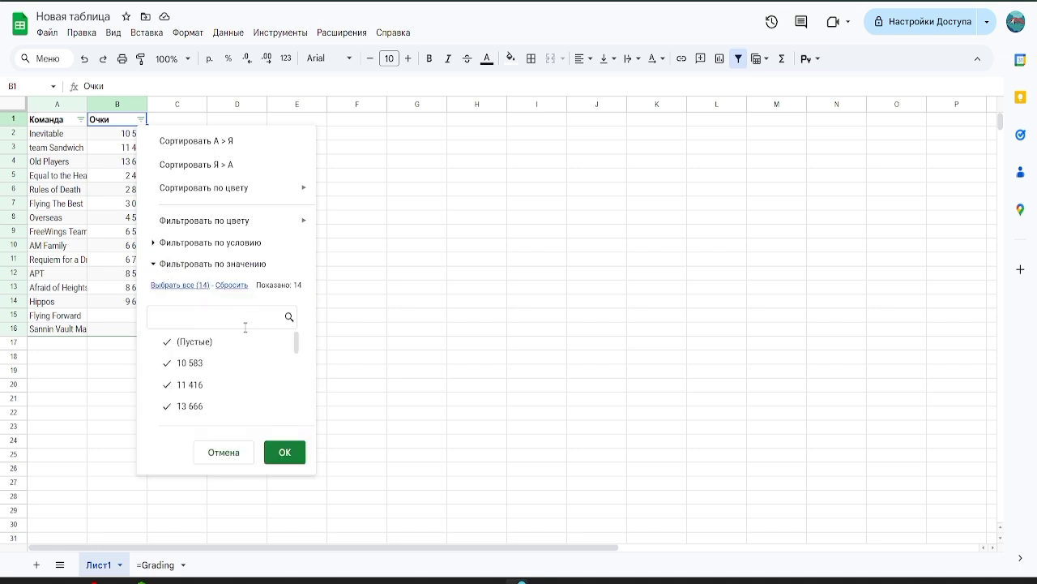
pyautogui.click(287, 451)
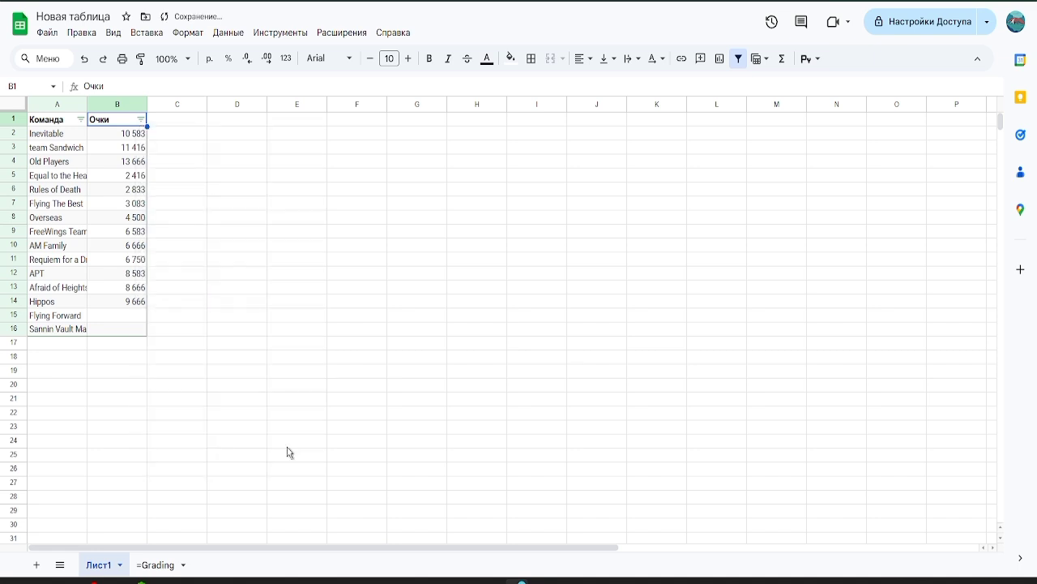
# Reselect all values in the Очки filter, look through the value list and apply the filter.
pyautogui.click(143, 123)
pyautogui.click(125, 106)
pyautogui.click(128, 120)
pyautogui.click(141, 121)
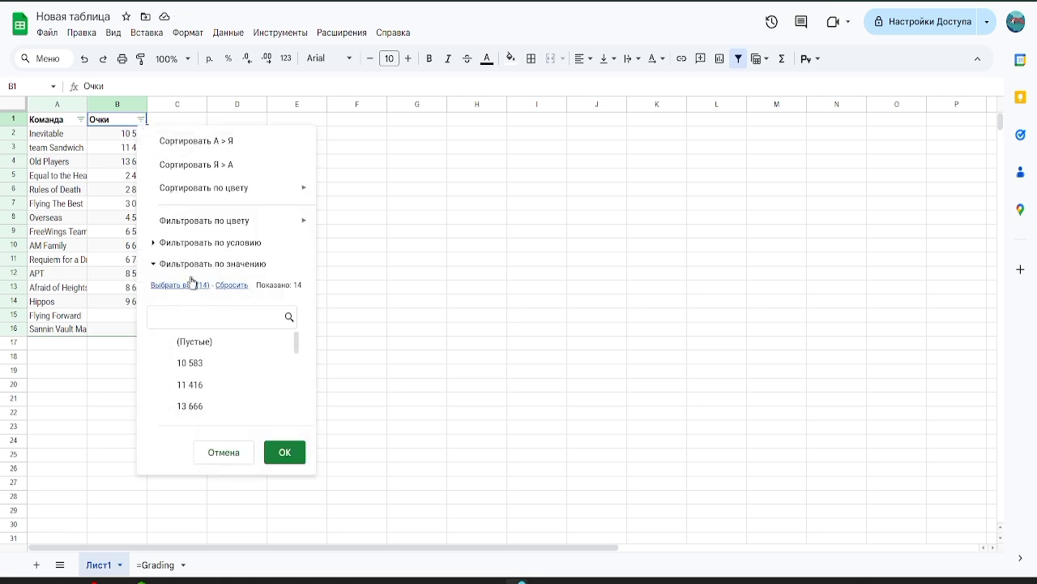
pyautogui.click(189, 283)
pyautogui.scroll(-2, 206, 363)
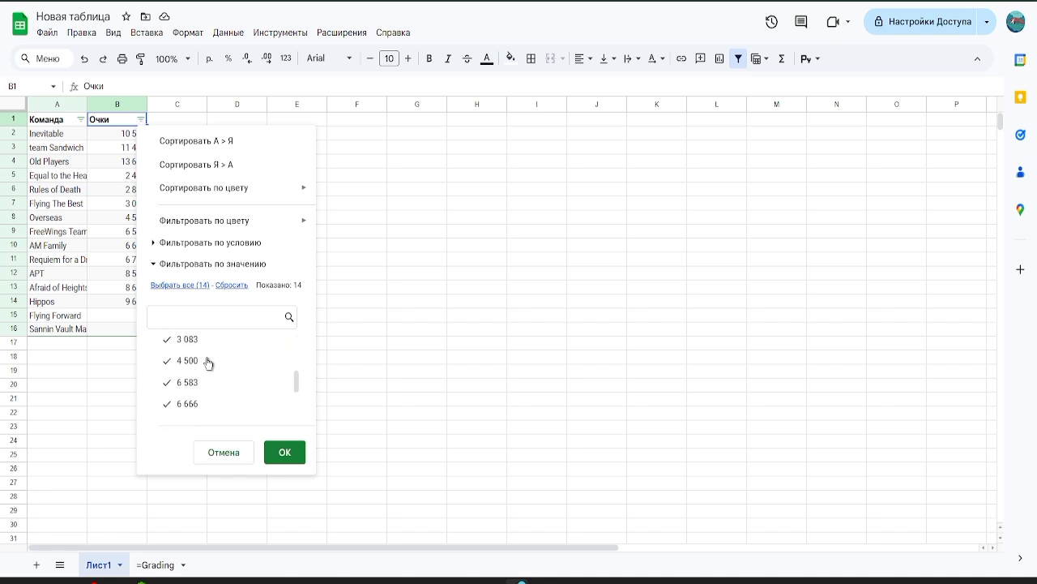
pyautogui.scroll(2, 206, 363)
pyautogui.click(257, 268)
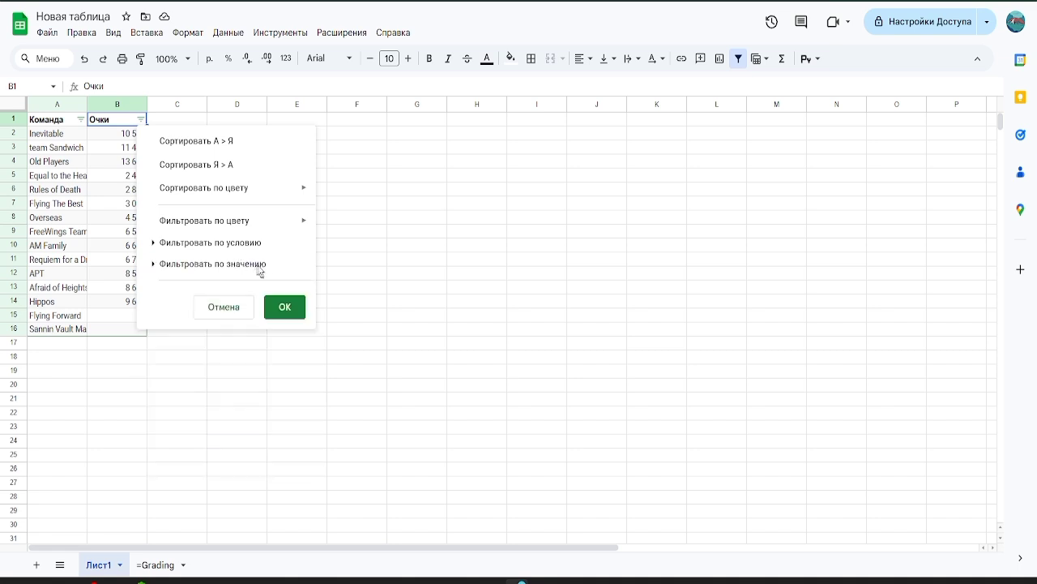
pyautogui.click(242, 270)
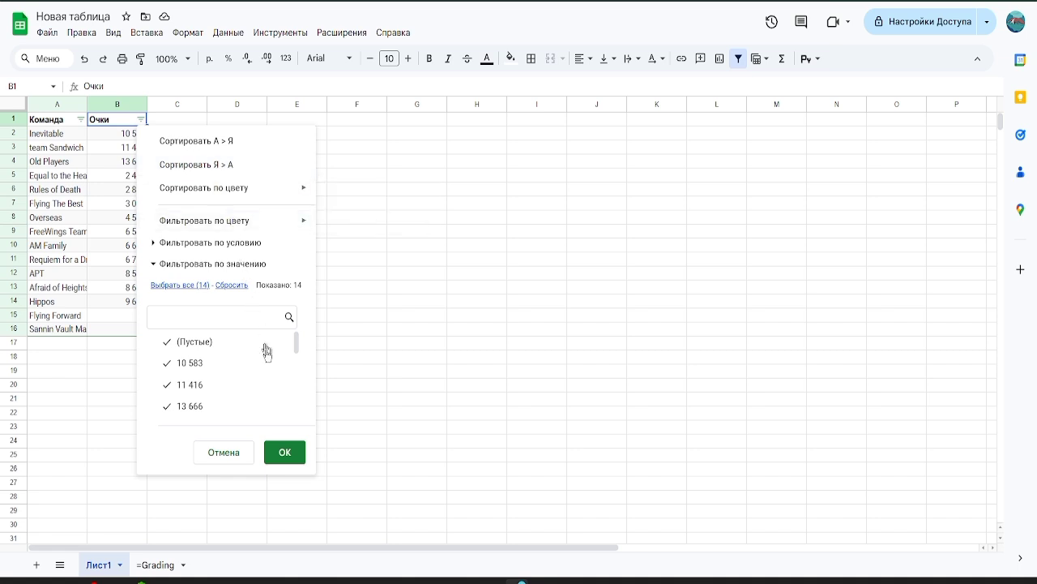
pyautogui.click(285, 452)
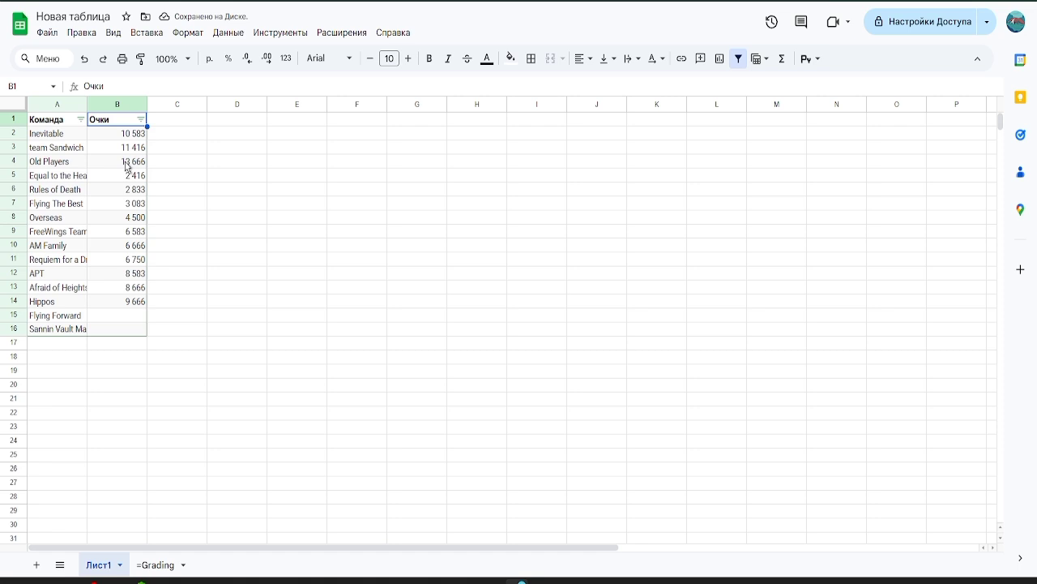
# Rewrite the Очки values of Inevitable and team Sandwich with a decimal comma, as 10,583 and 11,416.
pyautogui.click(138, 165)
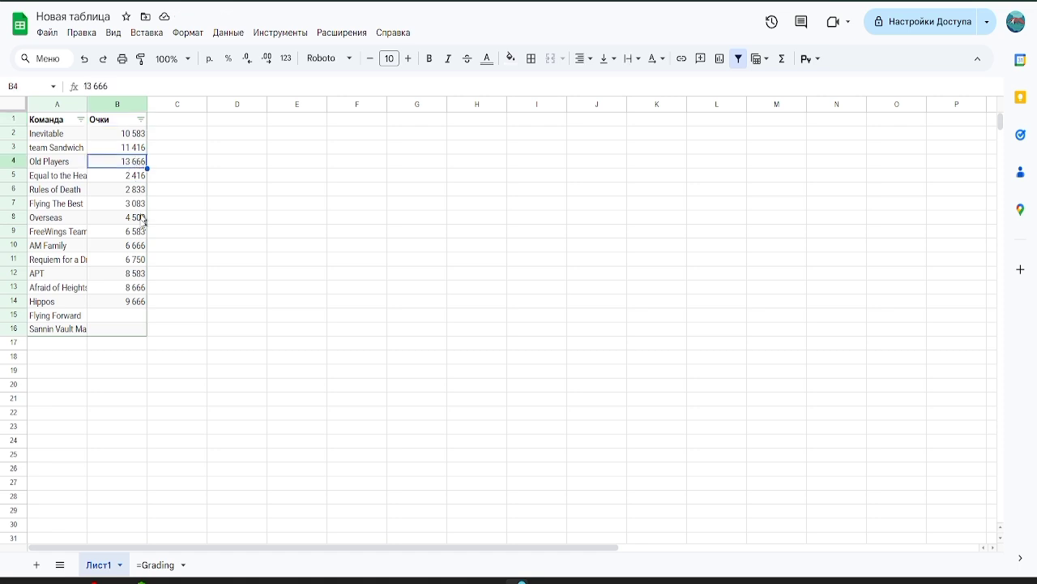
pyautogui.click(136, 136)
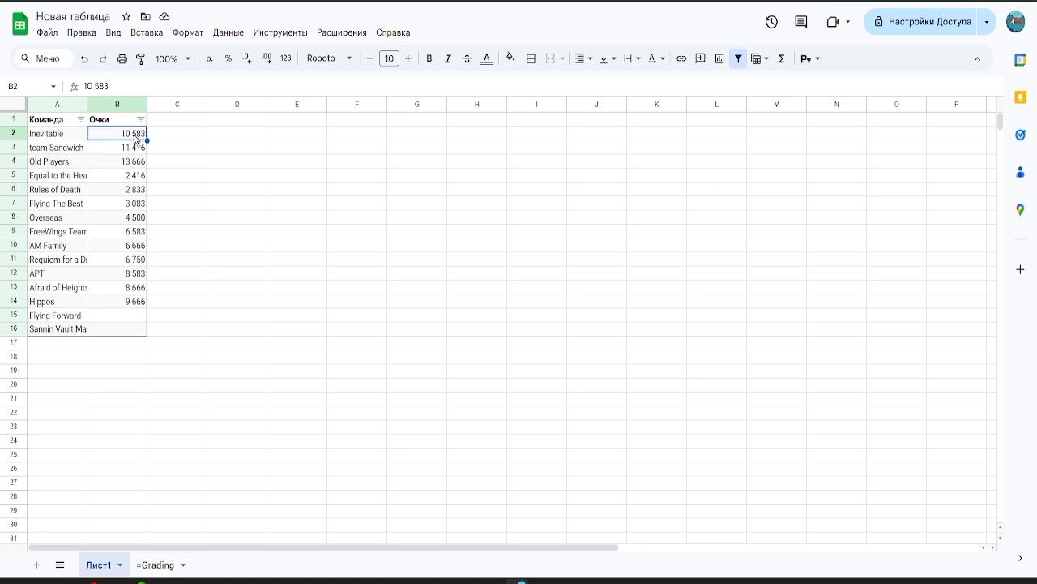
pyautogui.doubleClick(135, 135)
pyautogui.doubleClick(133, 134)
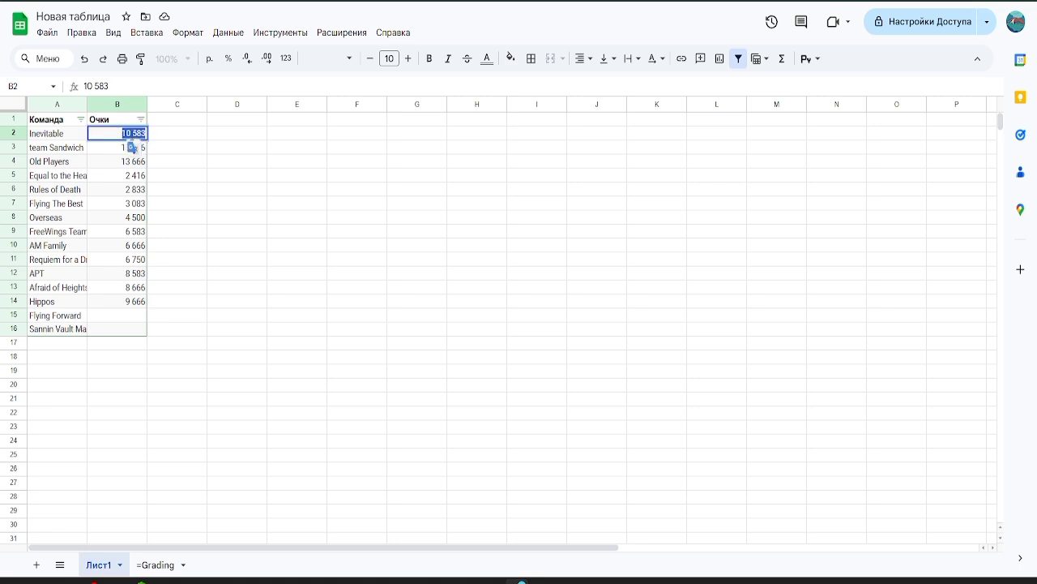
pyautogui.press('Escape')
pyautogui.press('BackSpace')
pyautogui.write(',')
pyautogui.press('Return')
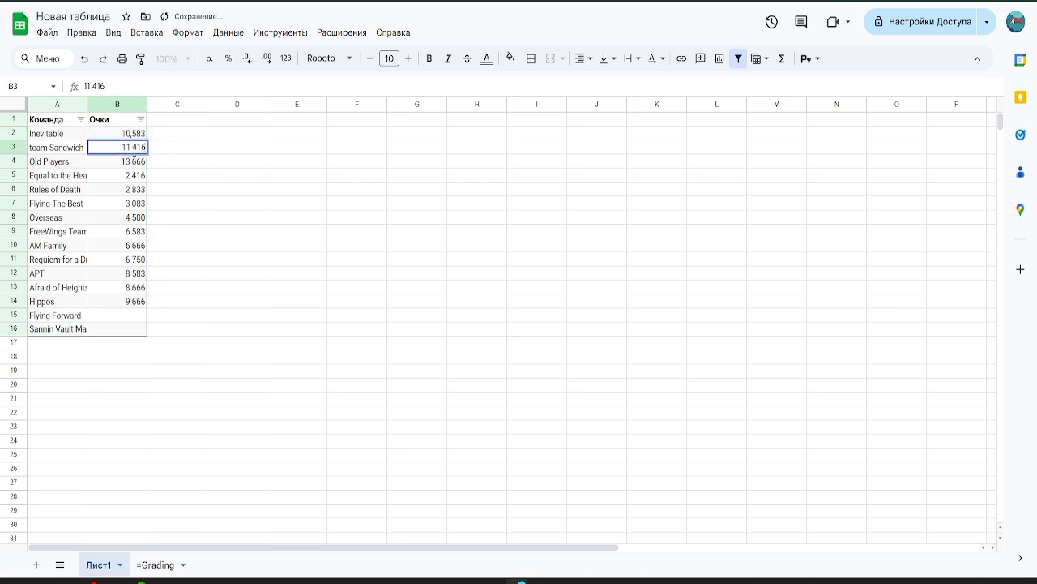
pyautogui.doubleClick(133, 148)
pyautogui.click(133, 148)
pyautogui.click(152, 161)
# Check the sorting and value options of the Очки filter and apply it with every value selected.
pyautogui.click(141, 119)
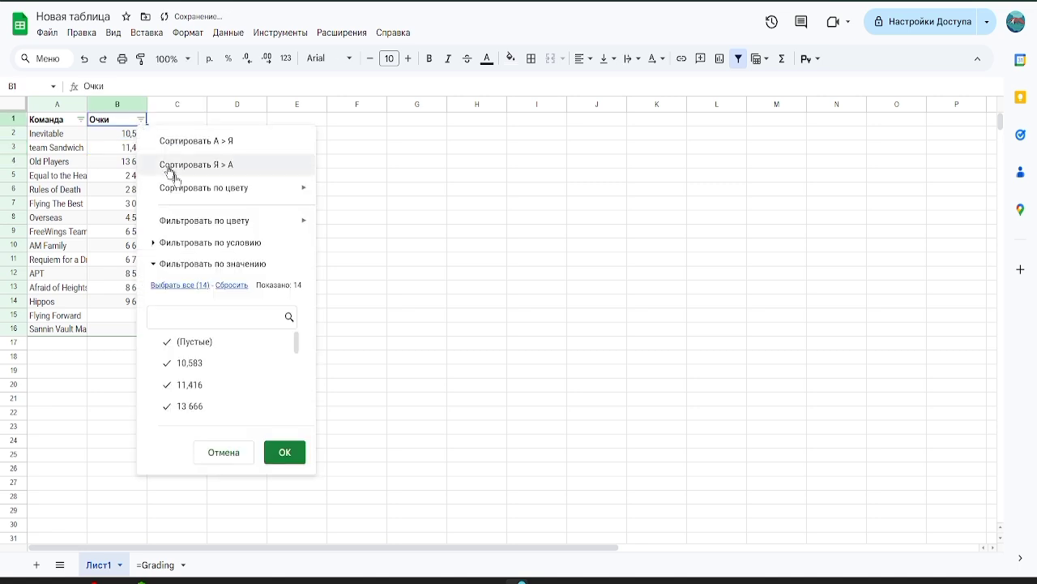
pyautogui.moveTo(265, 232)
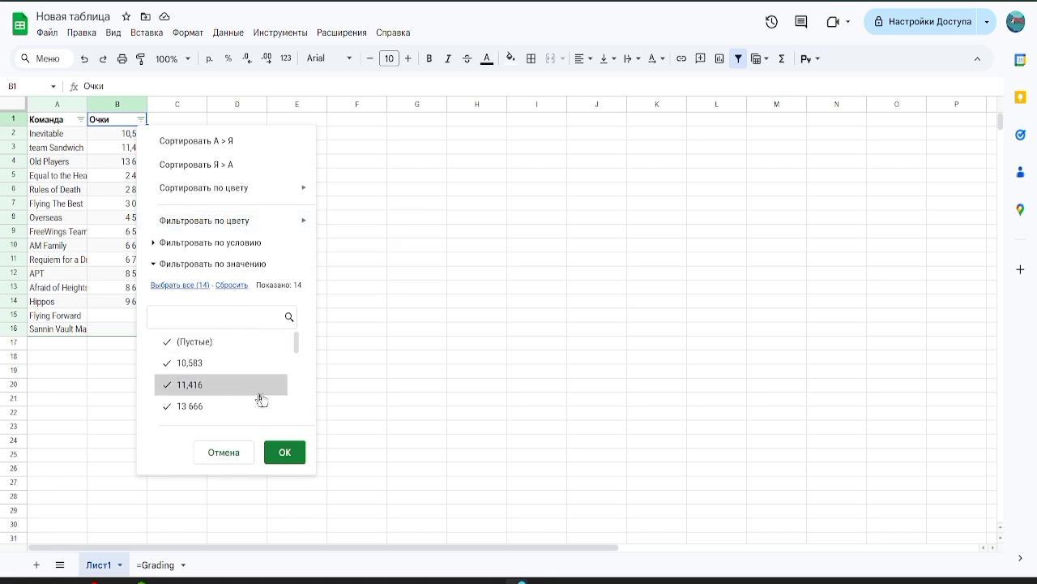
pyautogui.click(304, 460)
# Create a temporary filter over A1:B16, dismiss its notice and apply the Очки filter with every value included.
pyautogui.click(231, 34)
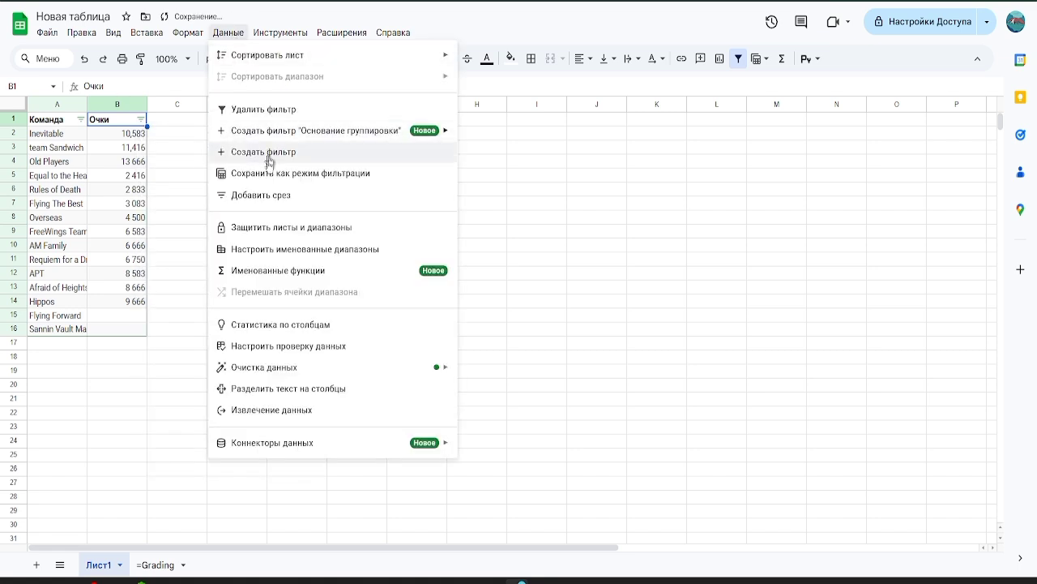
pyautogui.click(274, 156)
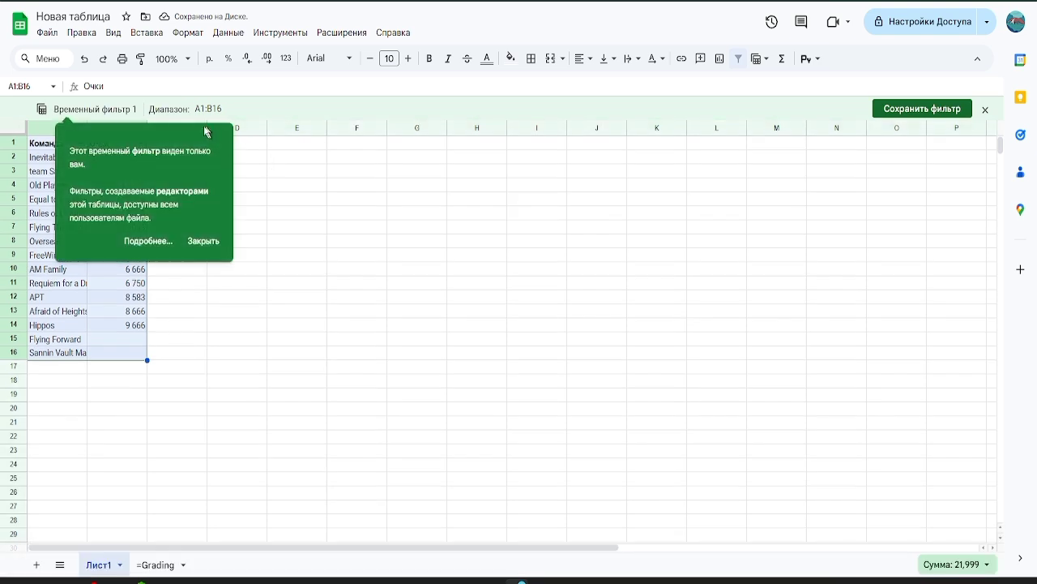
pyautogui.click(209, 241)
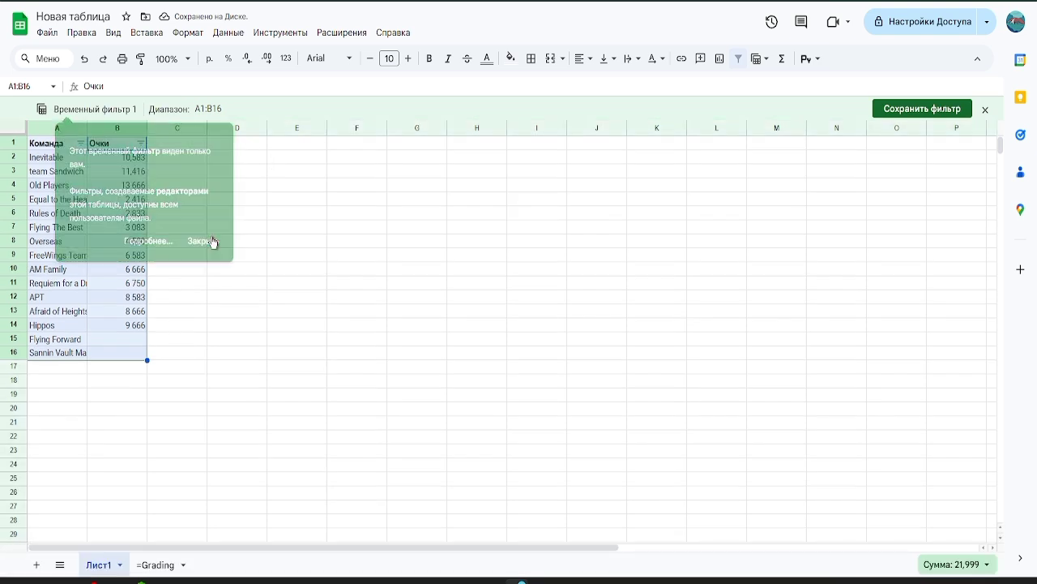
pyautogui.click(141, 144)
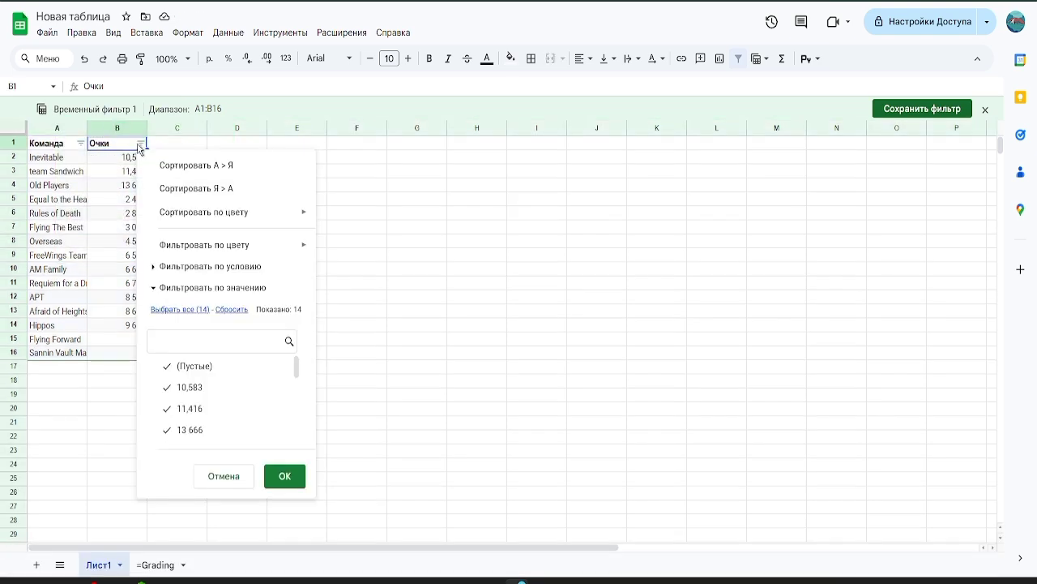
pyautogui.click(284, 476)
pyautogui.click(225, 255)
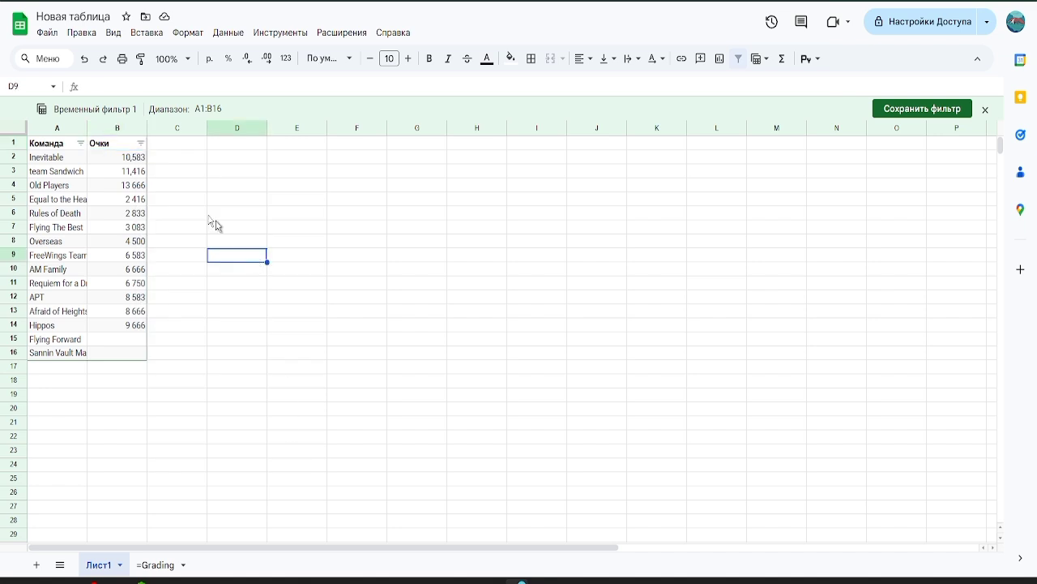
# Copy the Old Players and team Sandwich entries with their scores into D1:E1 and D2:E2 to start a ranked list.
pyautogui.moveTo(121, 186); pyautogui.dragTo(62, 184)
pyautogui.hotkey('ctrl', 'c')
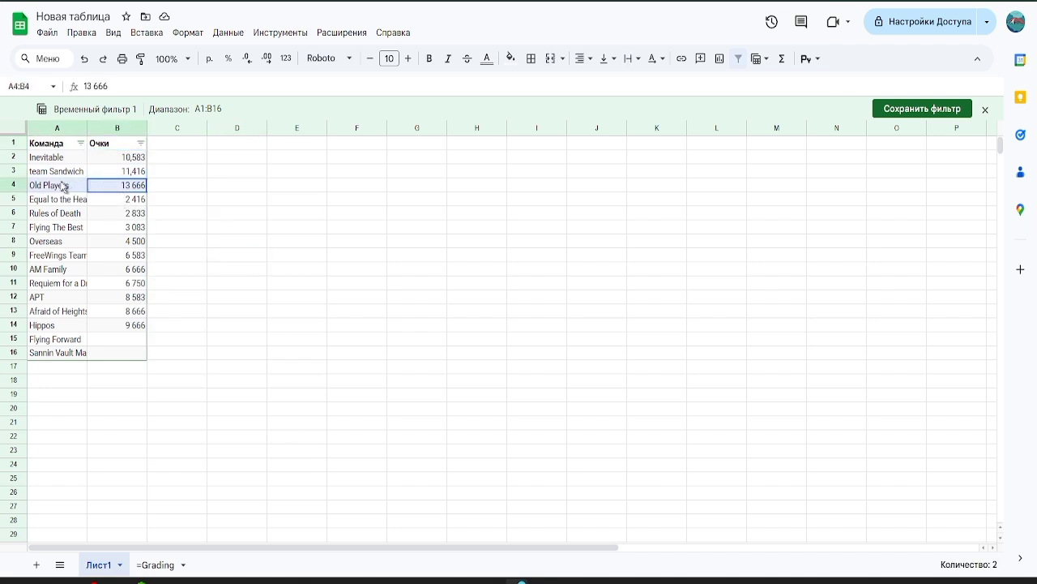
pyautogui.click(216, 145)
pyautogui.hotkey('ctrl', 'v')
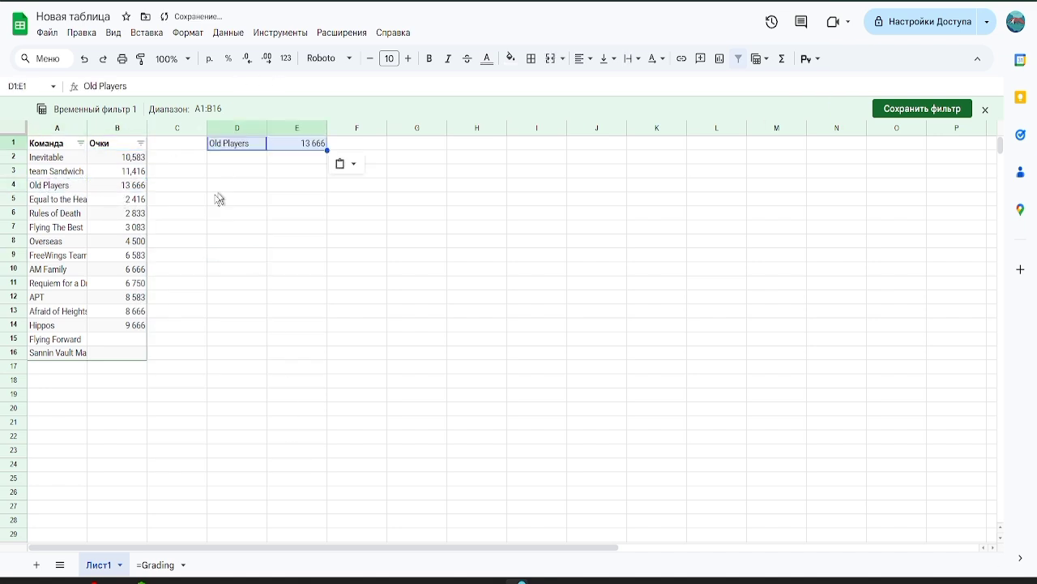
pyautogui.moveTo(127, 178); pyautogui.dragTo(51, 171)
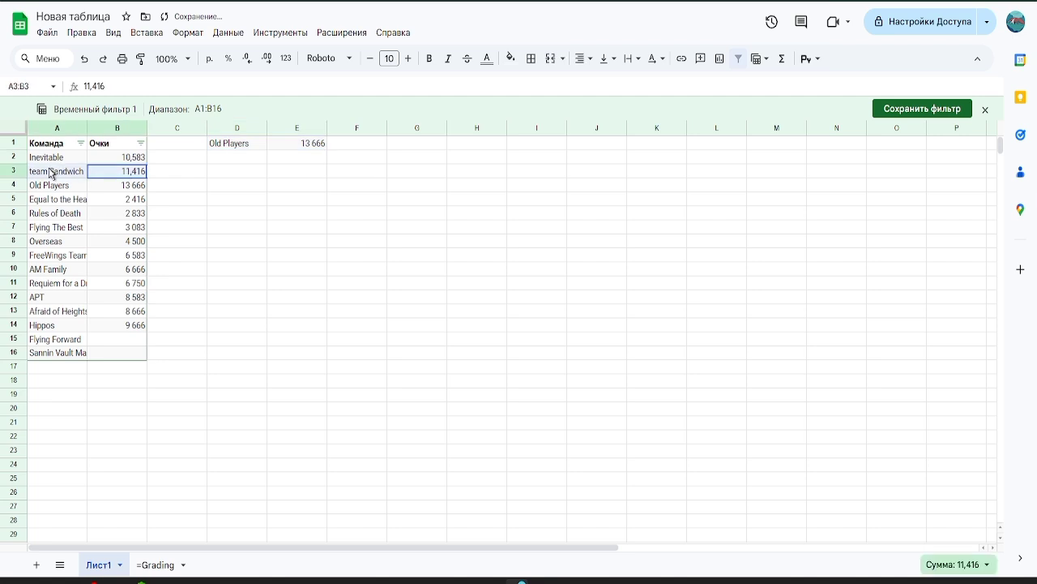
pyautogui.hotkey('ctrl', 'c')
pyautogui.click(217, 165)
pyautogui.hotkey('ctrl', 'v')
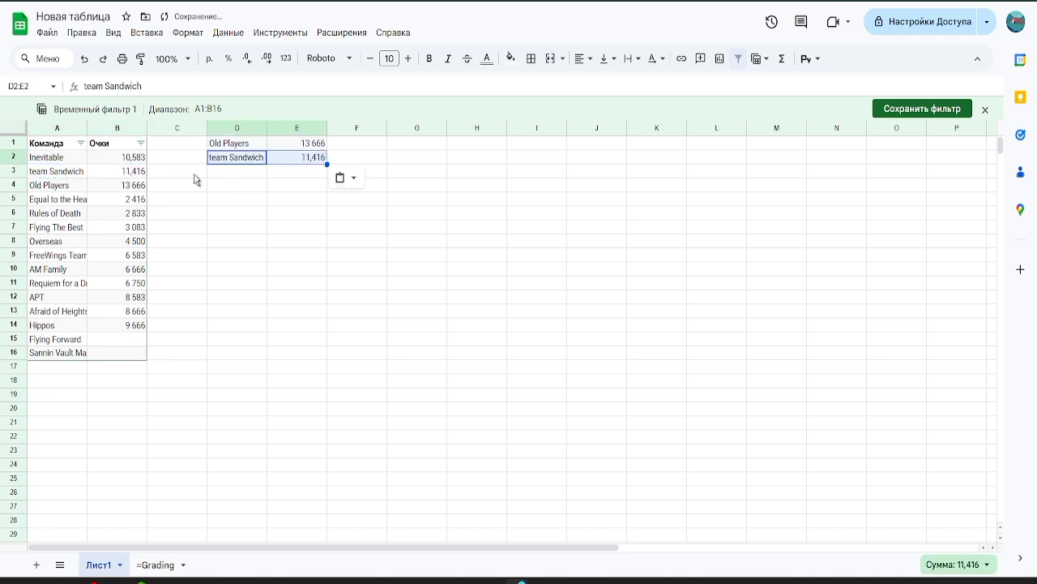
pyautogui.click(191, 177)
# Copy the Inevitable and Hippos entries with their scores into D3:E3 and D4:E4 of the ranked list.
pyautogui.moveTo(110, 159); pyautogui.dragTo(49, 157)
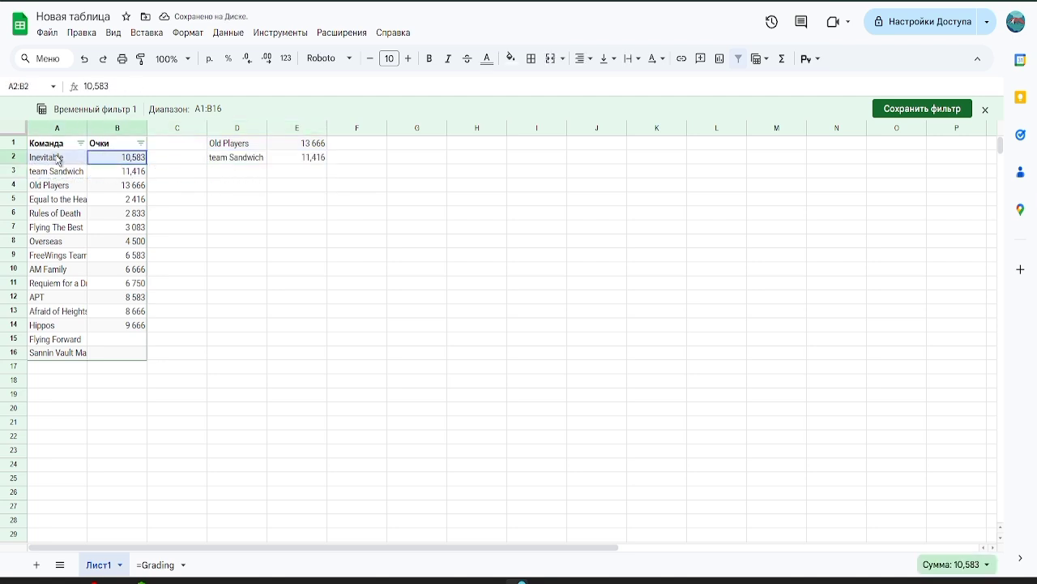
pyautogui.hotkey('ctrl', 'c')
pyautogui.click(235, 171)
pyautogui.hotkey('ctrl', 'v')
pyautogui.click(193, 172)
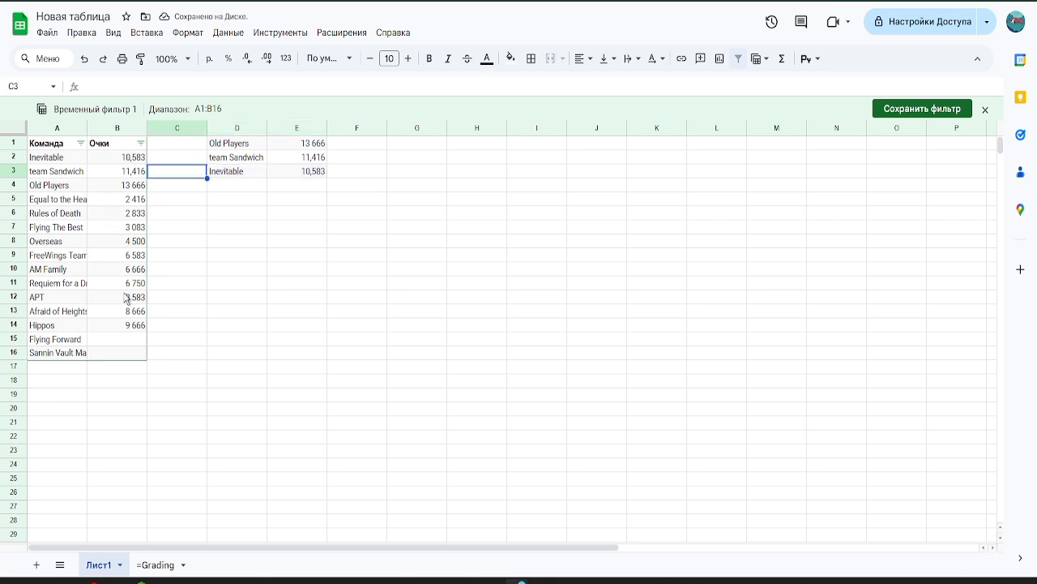
pyautogui.moveTo(123, 328); pyautogui.dragTo(47, 322)
pyautogui.hotkey('ctrl', 'shift', 'pagedown')
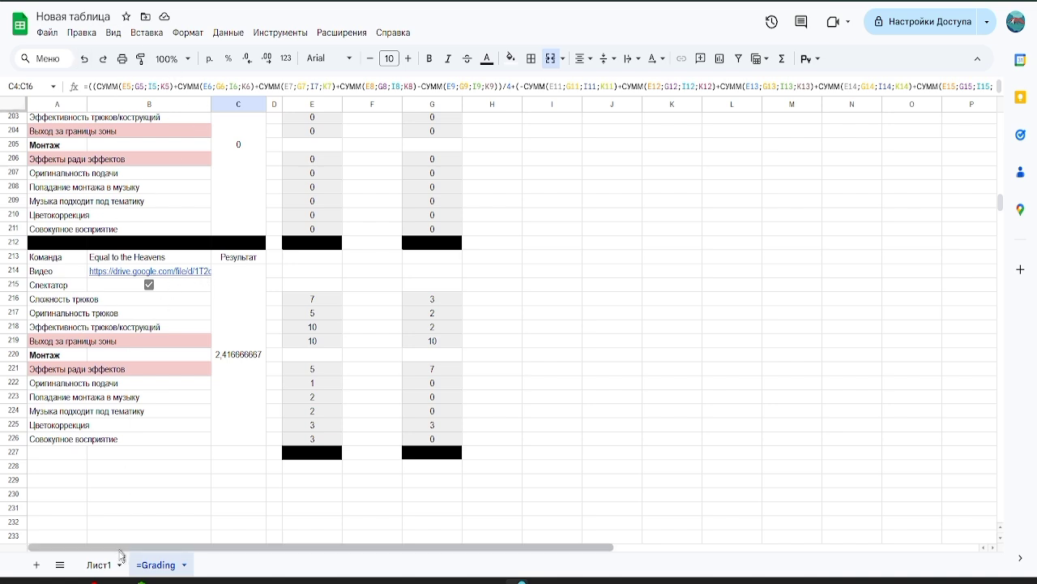
pyautogui.click(97, 564)
pyautogui.moveTo(113, 326); pyautogui.dragTo(55, 331)
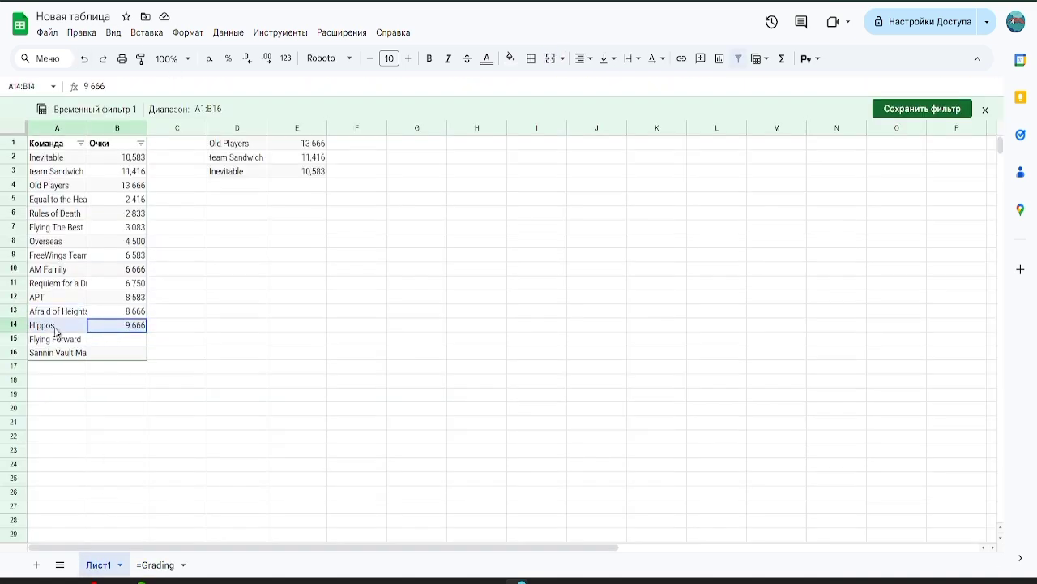
pyautogui.hotkey('ctrl', 'c')
pyautogui.click(224, 185)
pyautogui.hotkey('ctrl', 'v')
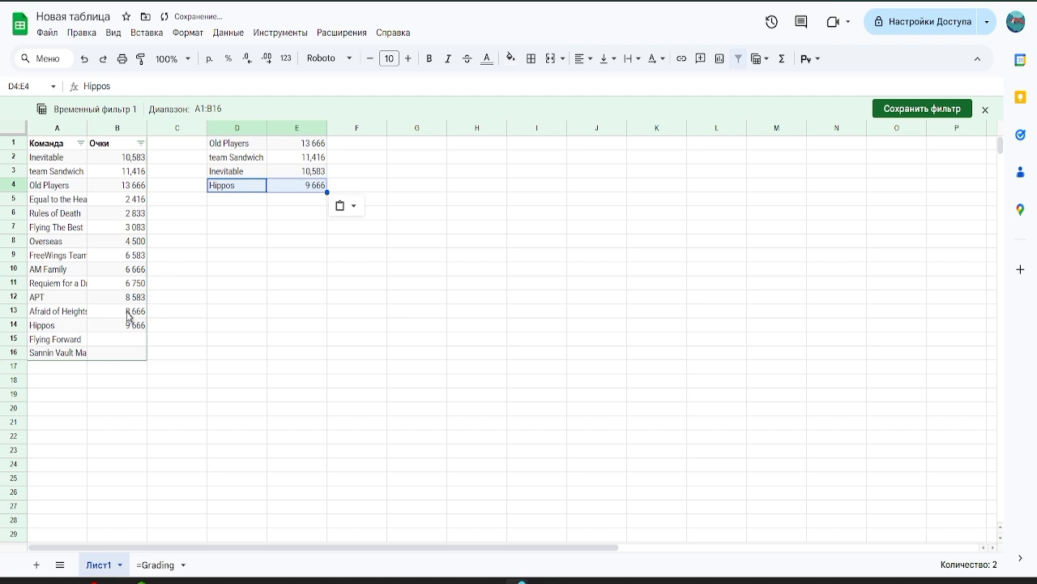
# Copy the Afraid of Heights and APT entries with their scores into D5:E5 and D6:E6.
pyautogui.moveTo(128, 316); pyautogui.dragTo(81, 317)
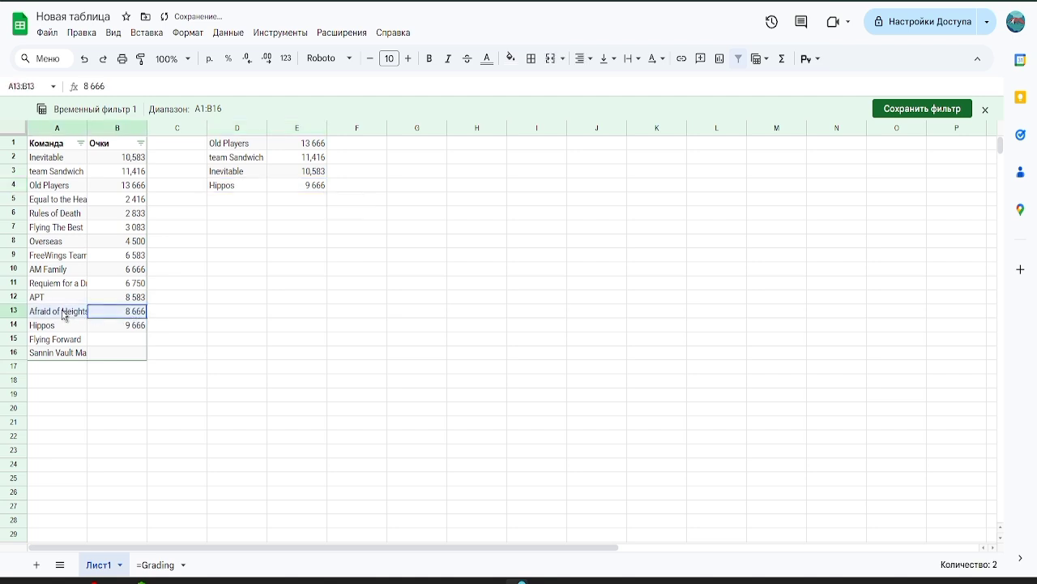
pyautogui.click(227, 202)
pyautogui.hotkey('ctrl', 'v')
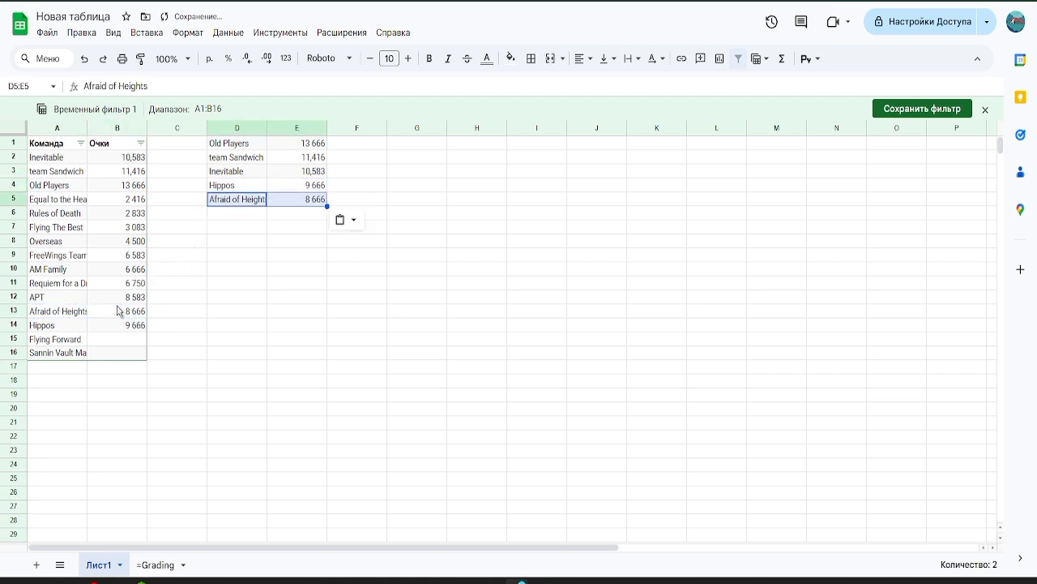
pyautogui.moveTo(116, 301); pyautogui.dragTo(40, 295)
pyautogui.hotkey('ctrl', 'c')
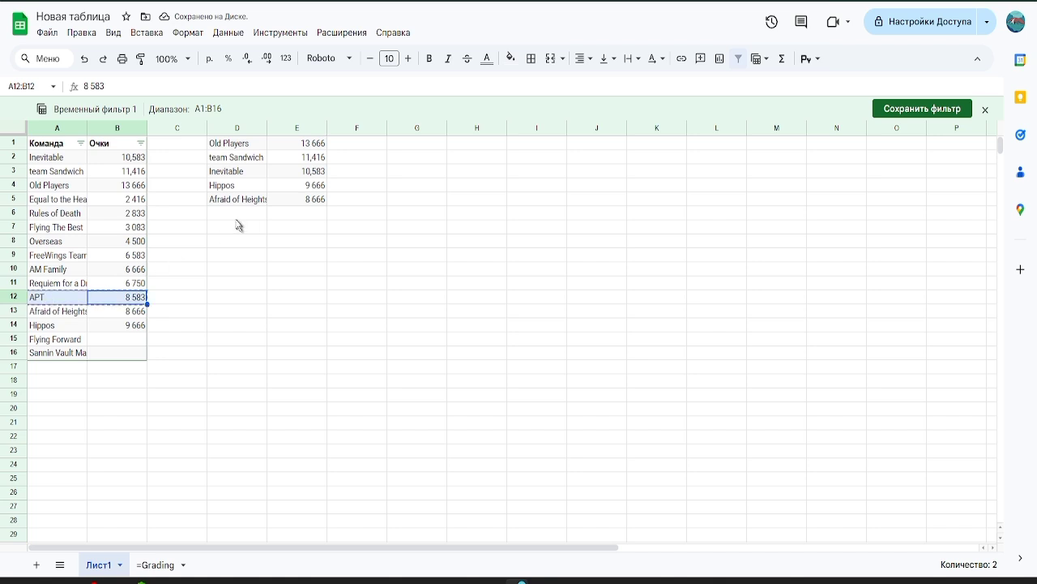
pyautogui.click(233, 215)
pyautogui.hotkey('ctrl', 'v')
# Copy the Requiem for a Dream and AM Family entries with their scores into D7:E7 and D8:E8.
pyautogui.moveTo(123, 288); pyautogui.dragTo(57, 283)
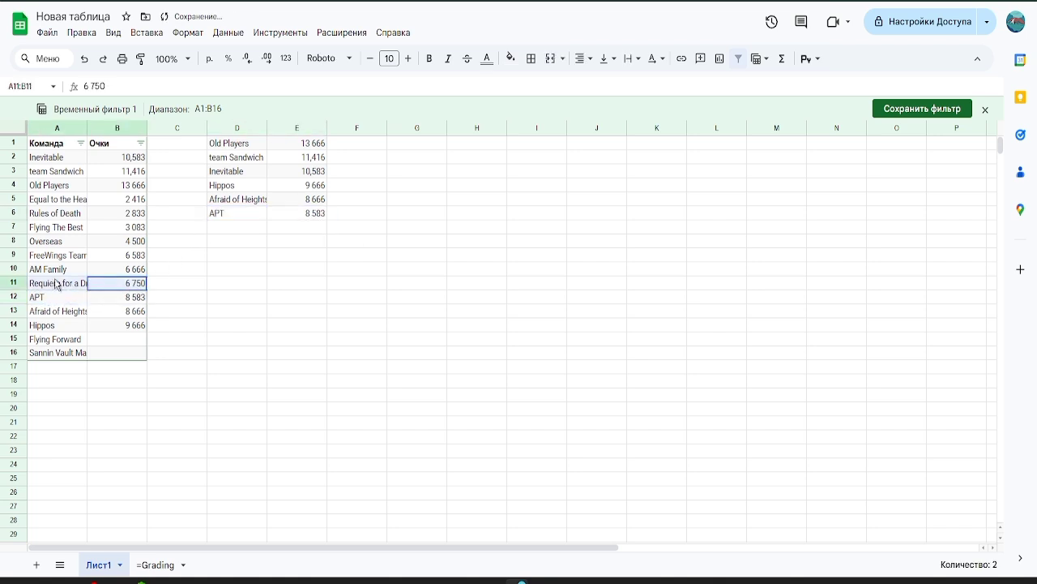
pyautogui.click(227, 229)
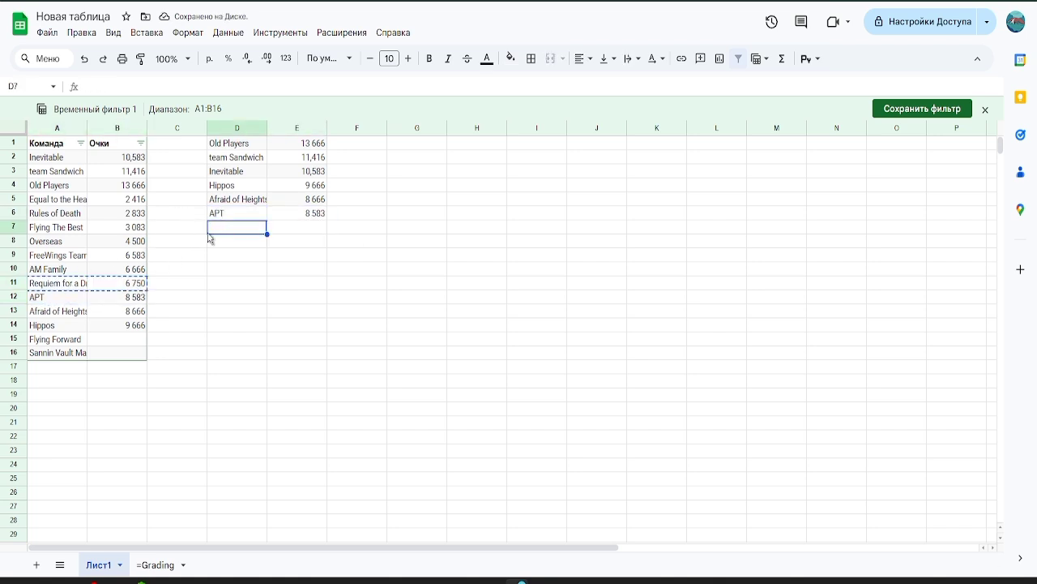
pyautogui.hotkey('ctrl', 'v')
pyautogui.moveTo(121, 256); pyautogui.dragTo(49, 275)
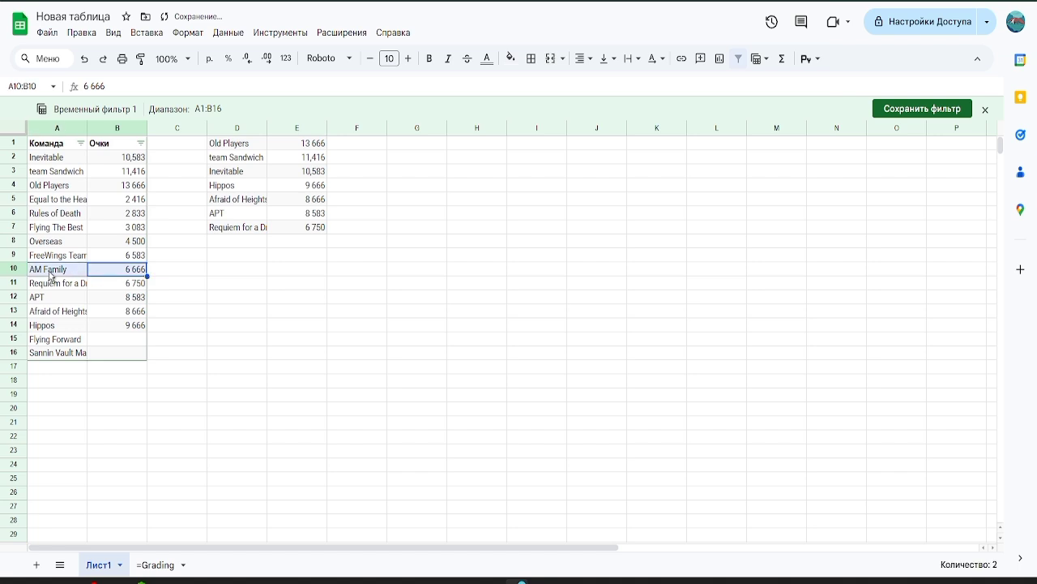
pyautogui.hotkey('ctrl', 'c')
pyautogui.click(225, 242)
pyautogui.hotkey('ctrl', 'v')
# Copy the FreeWings Team and Overseas entries with their scores into D9:E9 and D10:E10.
pyautogui.moveTo(114, 258); pyautogui.dragTo(69, 245)
pyautogui.hotkey('ctrl', 'c')
pyautogui.click(236, 258)
pyautogui.hotkey('ctrl', 'v')
pyautogui.hotkey('ctrl', 'c')
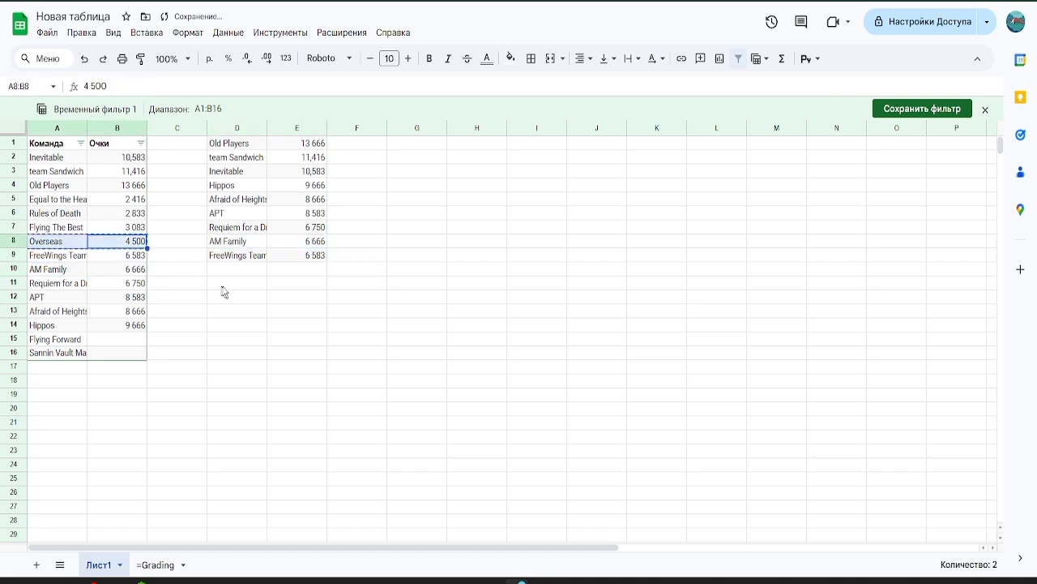
pyautogui.click(235, 270)
pyautogui.hotkey('ctrl', 'v')
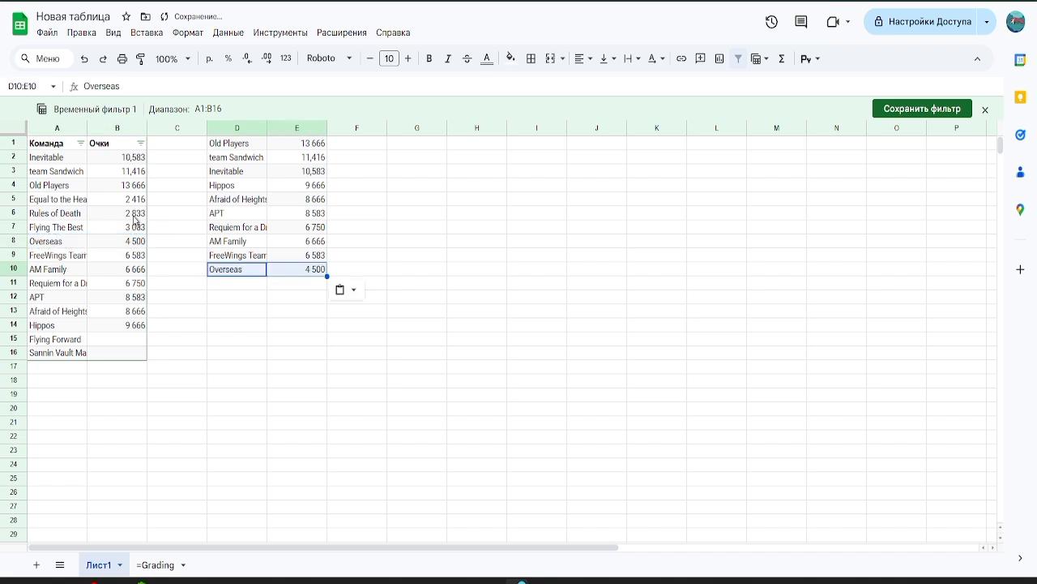
# Copy the Flying The Best and Rules of Death entries with their scores into D11:E11 and D12:E12.
pyautogui.click(95, 234)
pyautogui.moveTo(96, 234); pyautogui.dragTo(49, 235)
pyautogui.hotkey('ctrl', 'c')
pyautogui.click(235, 284)
pyautogui.hotkey('ctrl', 'v')
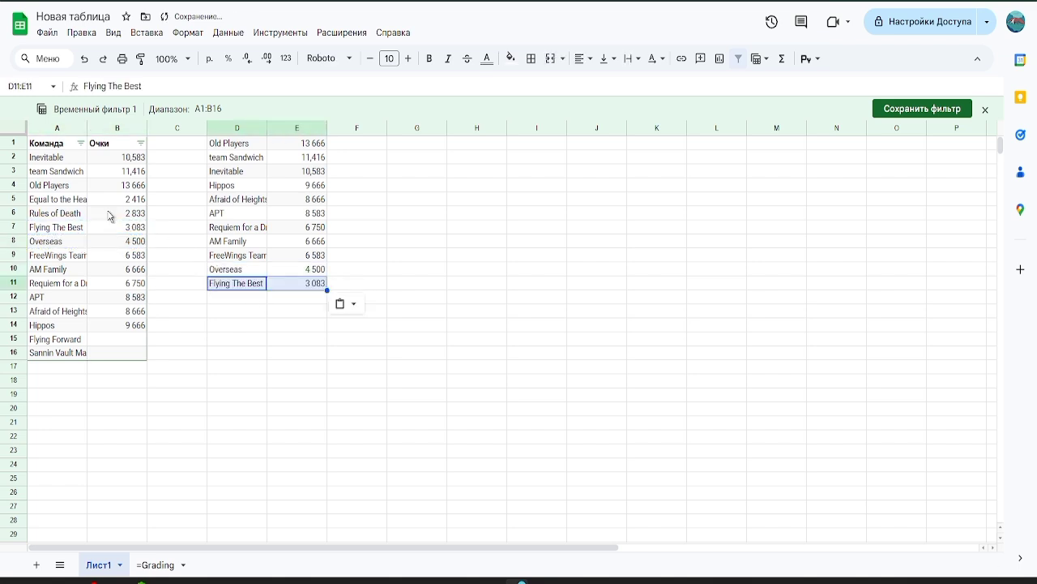
pyautogui.moveTo(122, 214); pyautogui.dragTo(32, 215)
pyautogui.hotkey('ctrl', 'c')
pyautogui.click(239, 298)
pyautogui.hotkey('ctrl', 'v')
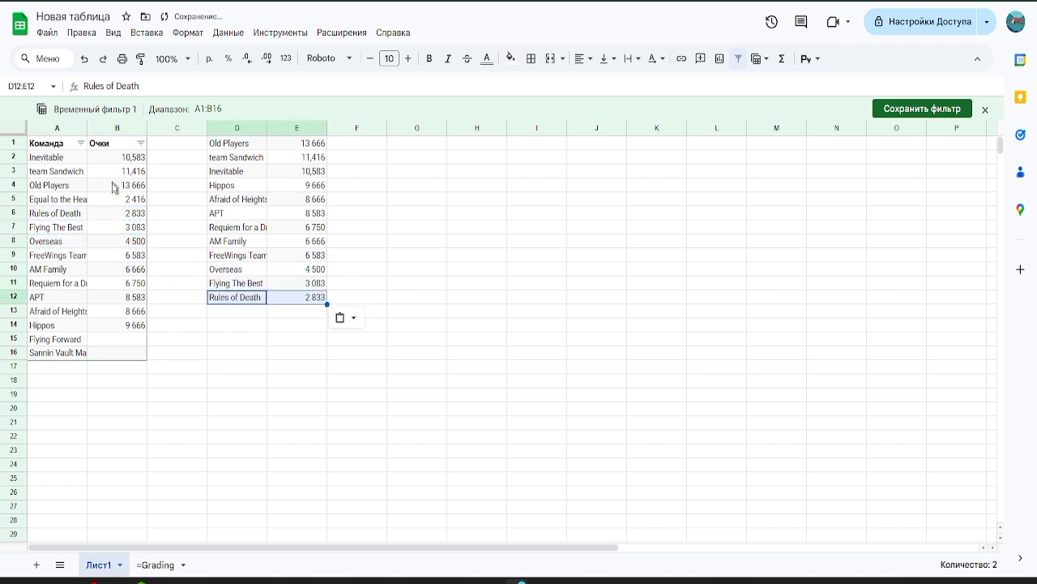
# Copy the Equal to the Heavens entry with its score into D13:E13 as the last row of the ranked list.
pyautogui.moveTo(124, 201); pyautogui.dragTo(73, 201)
pyautogui.hotkey('ctrl', 'c')
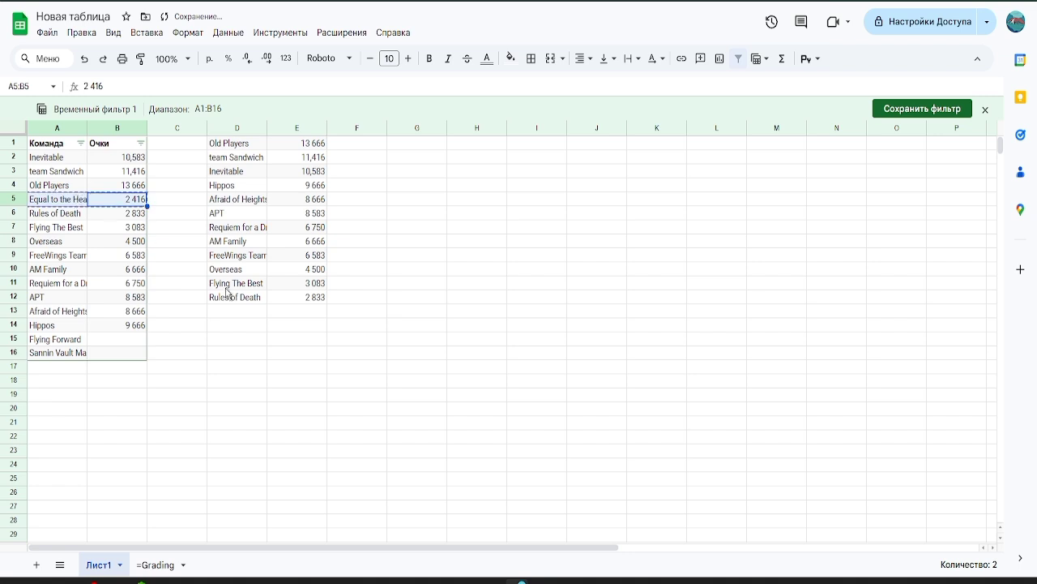
pyautogui.click(228, 312)
pyautogui.hotkey('ctrl', 'v')
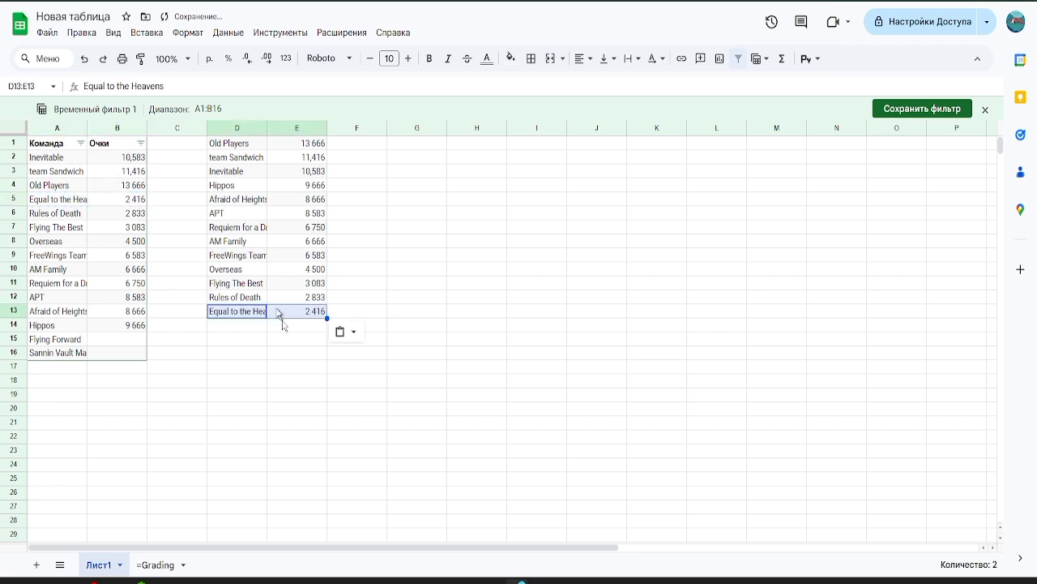
pyautogui.click(280, 357)
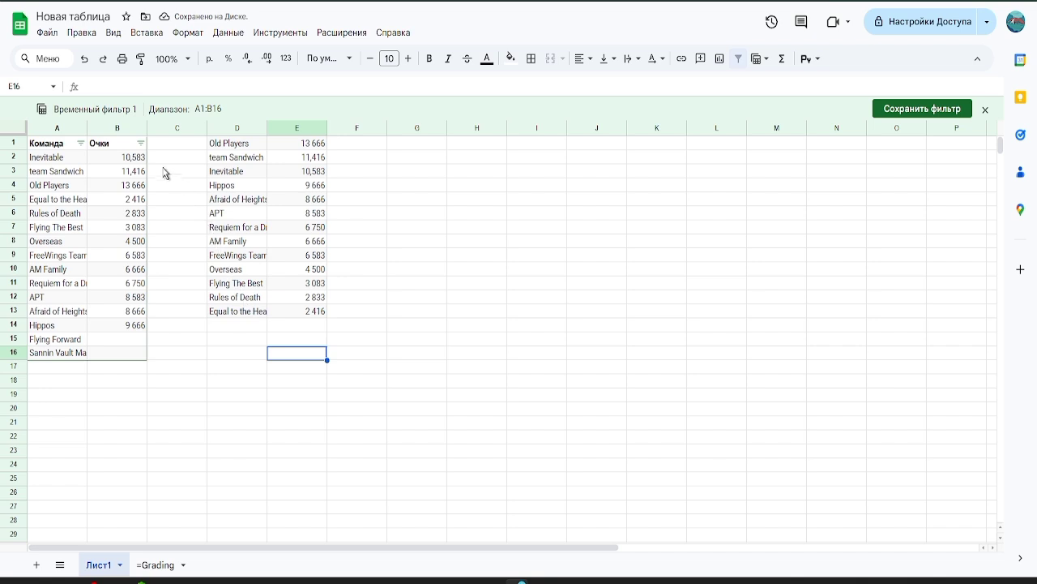
# Widen column D until the full team names in the ranked list fit.
pyautogui.click(230, 148)
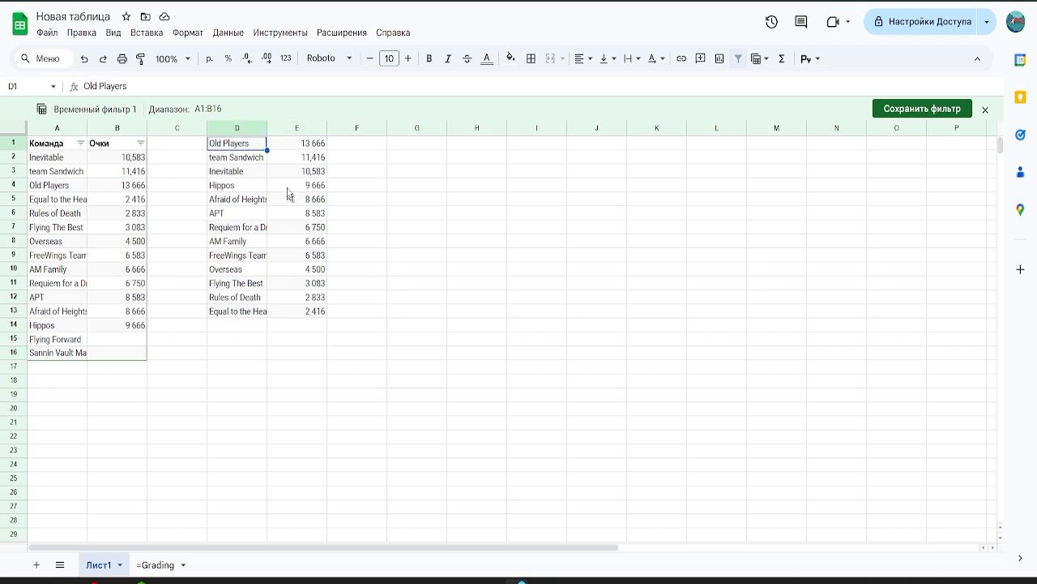
pyautogui.moveTo(266, 132); pyautogui.dragTo(297, 130)
pyautogui.click(361, 227)
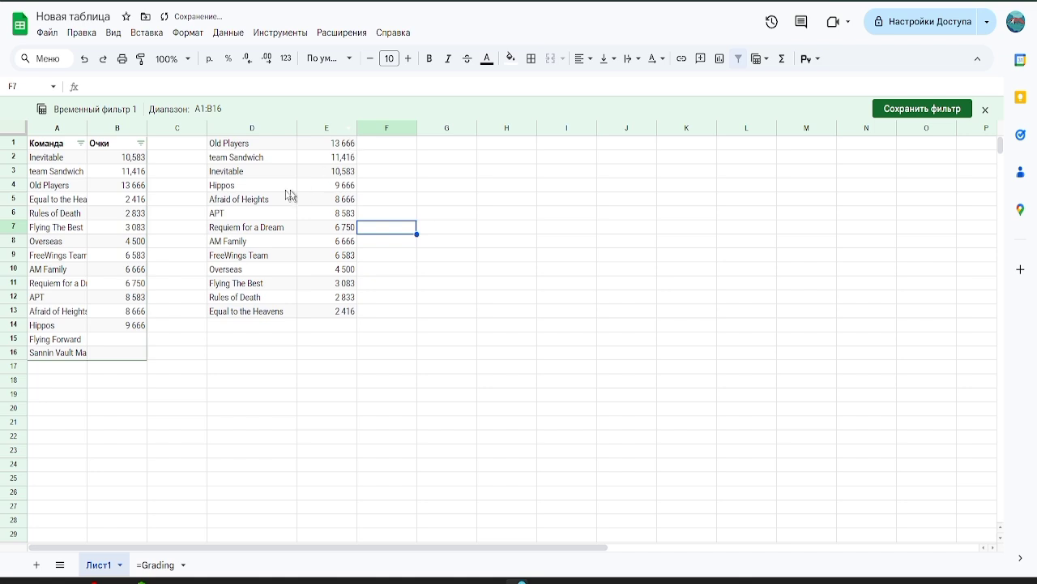
# Fill the top three team names in D1:D3 of the ranked list with yellow.
pyautogui.click(246, 146)
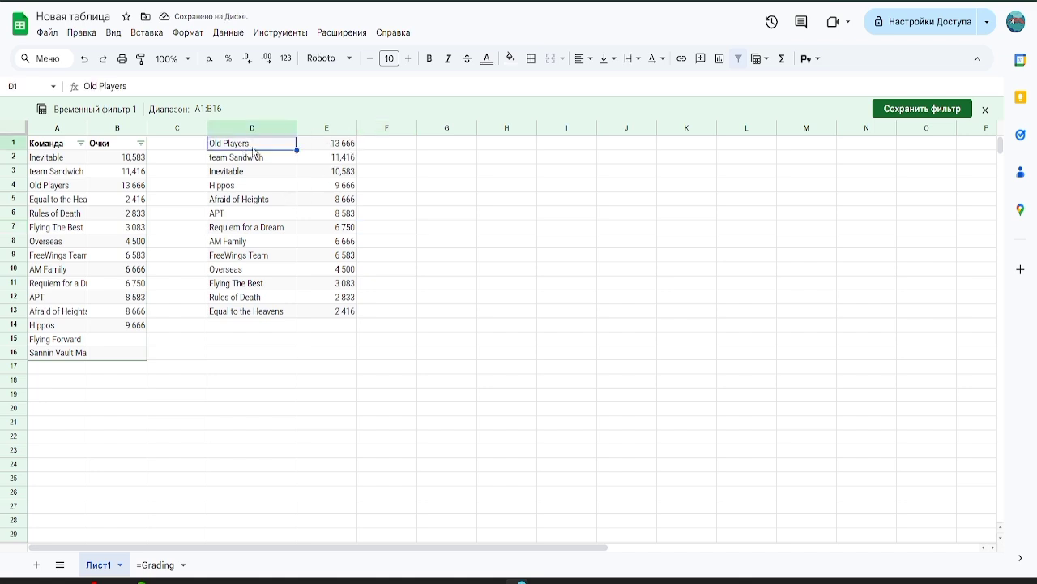
pyautogui.moveTo(253, 151); pyautogui.dragTo(261, 171)
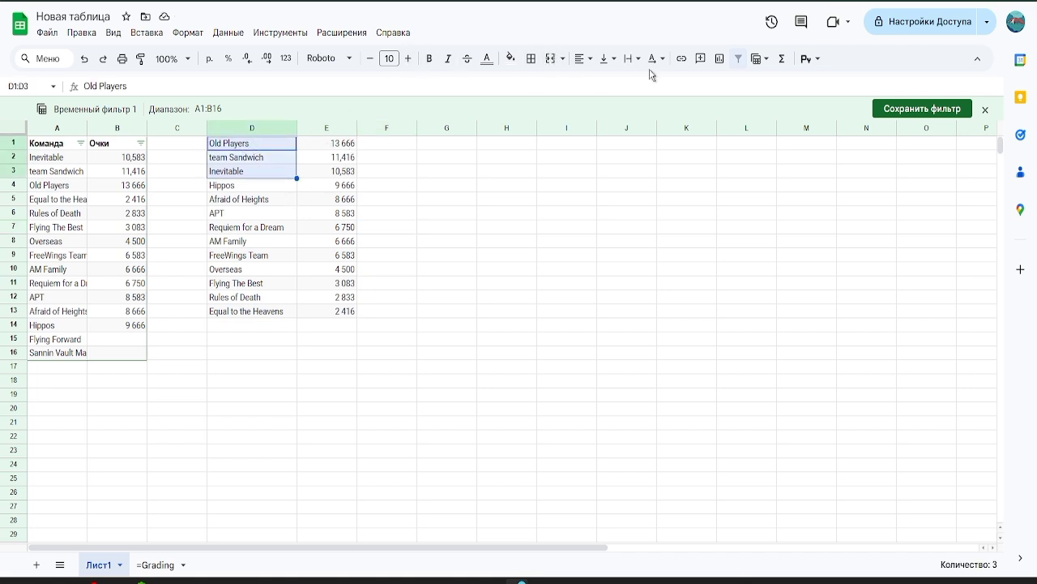
pyautogui.click(510, 59)
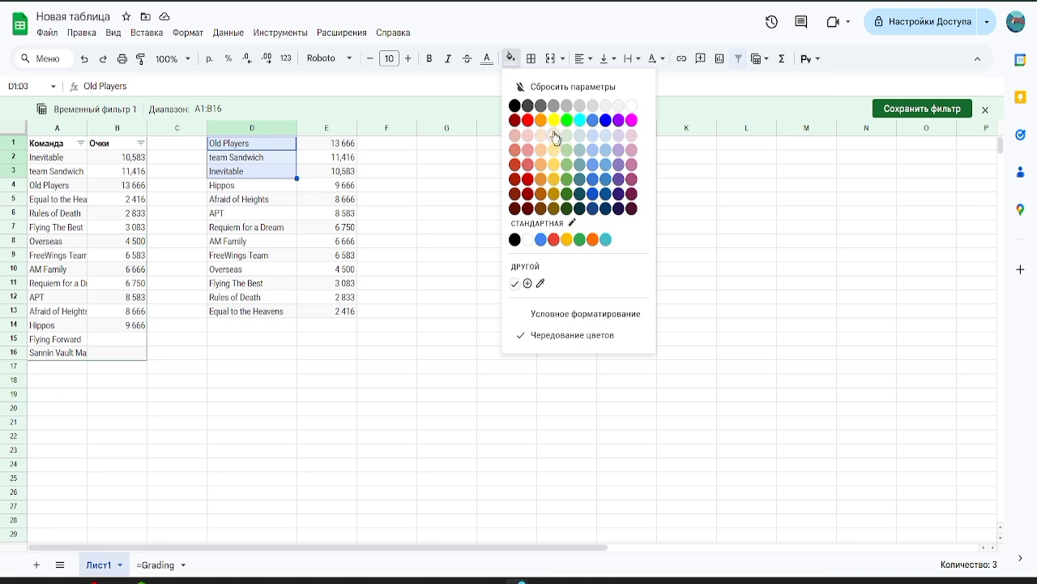
pyautogui.click(554, 121)
pyautogui.click(458, 187)
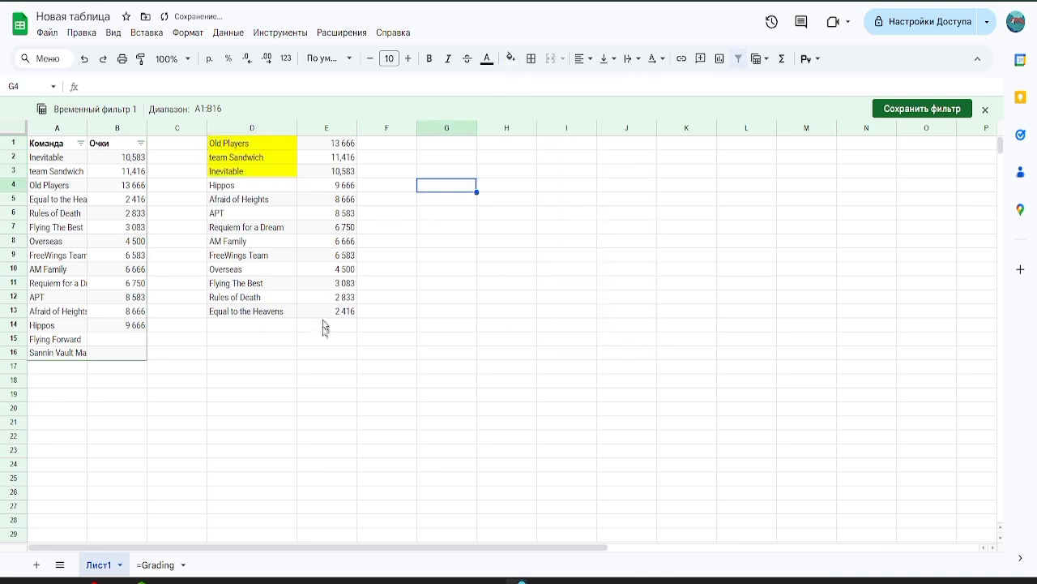
# Examine team Sandwich's scores on the =Grading sheet, focusing on the trick originality, trick effectiveness and zone-exit criteria.
pyautogui.click(162, 580)
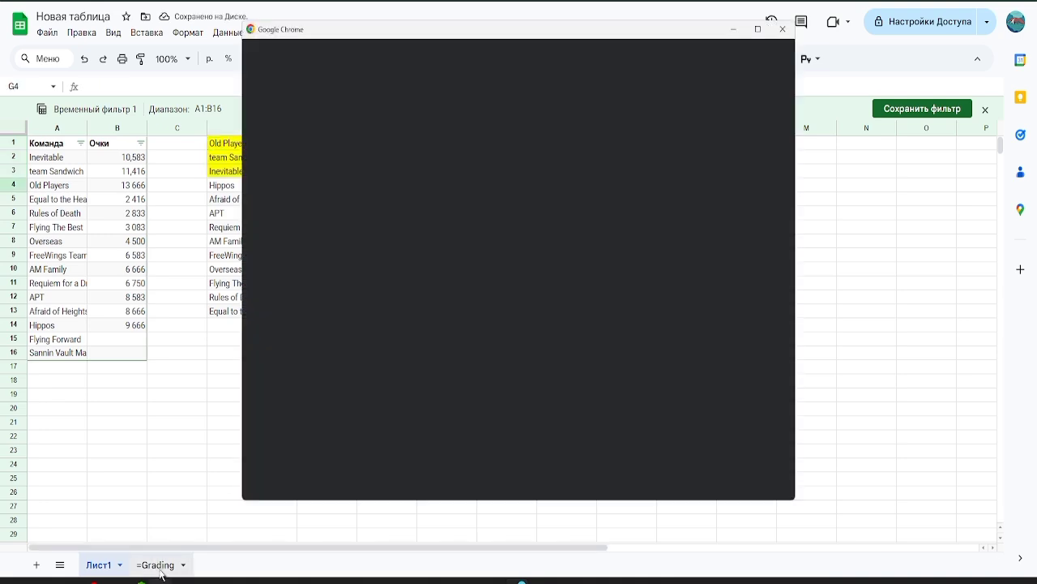
pyautogui.click(160, 565)
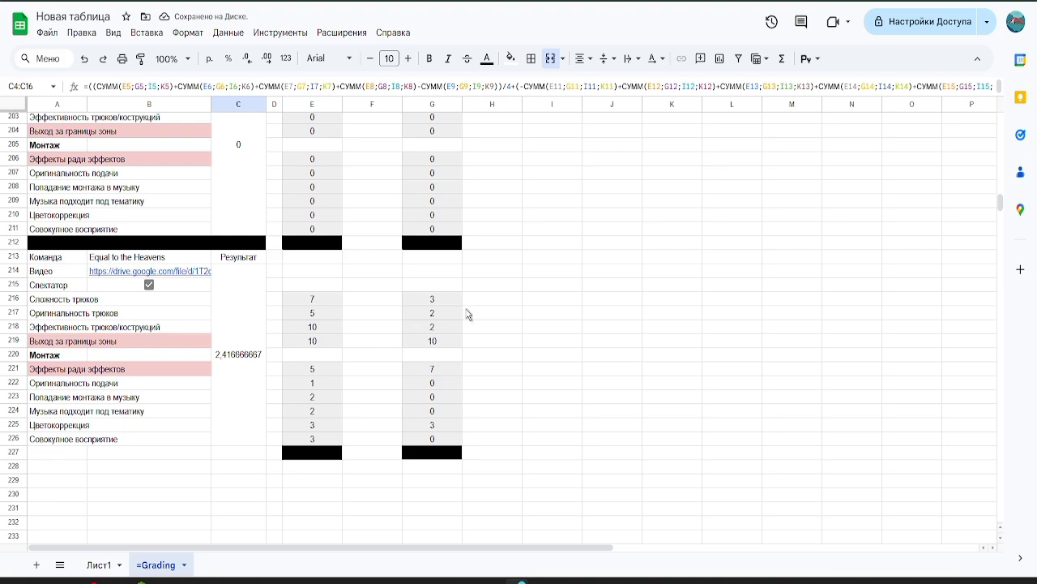
pyautogui.scroll(20, 468, 315)
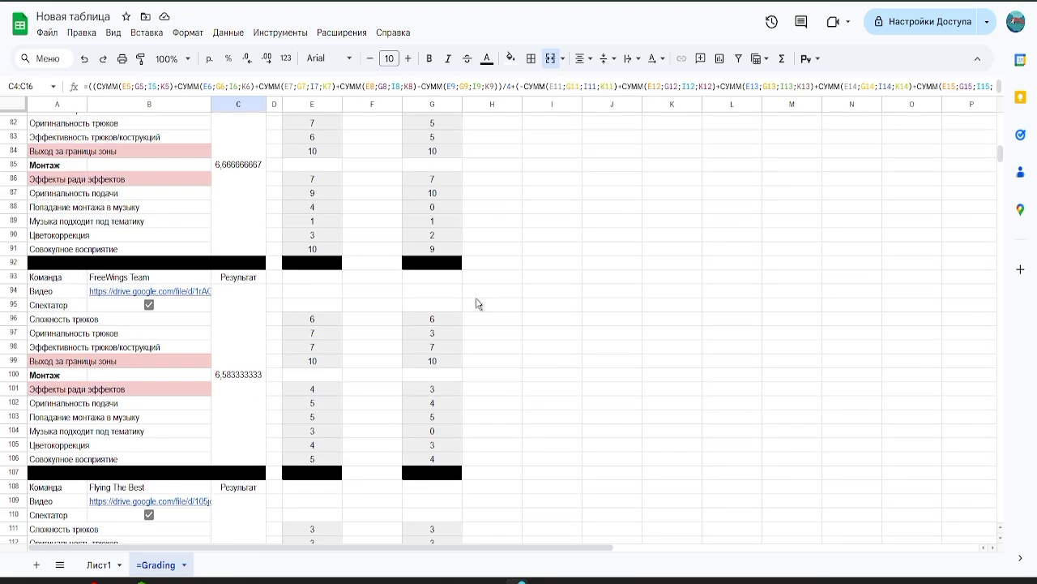
pyautogui.scroll(14, 478, 303)
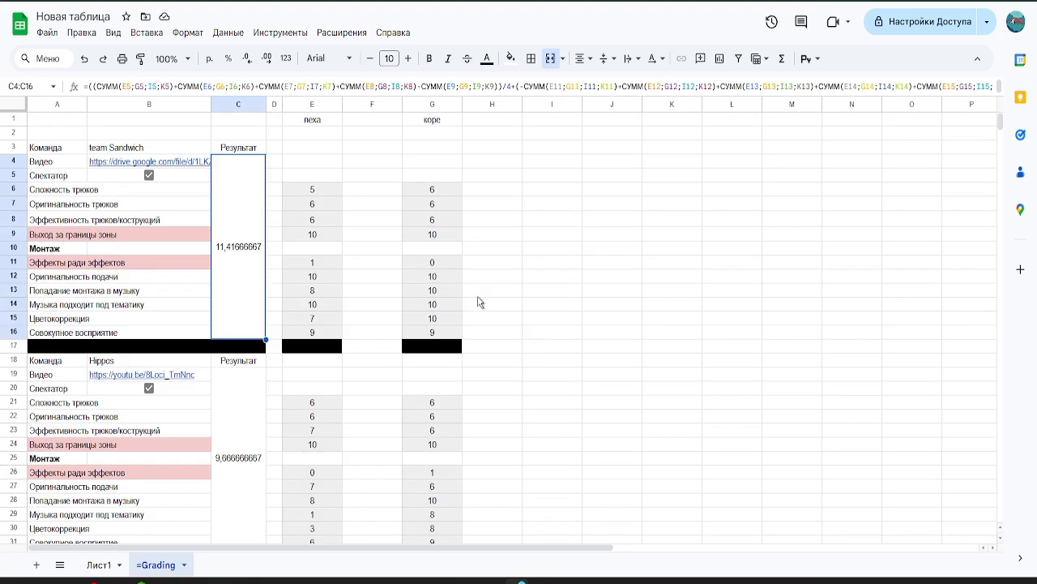
pyautogui.click(478, 295)
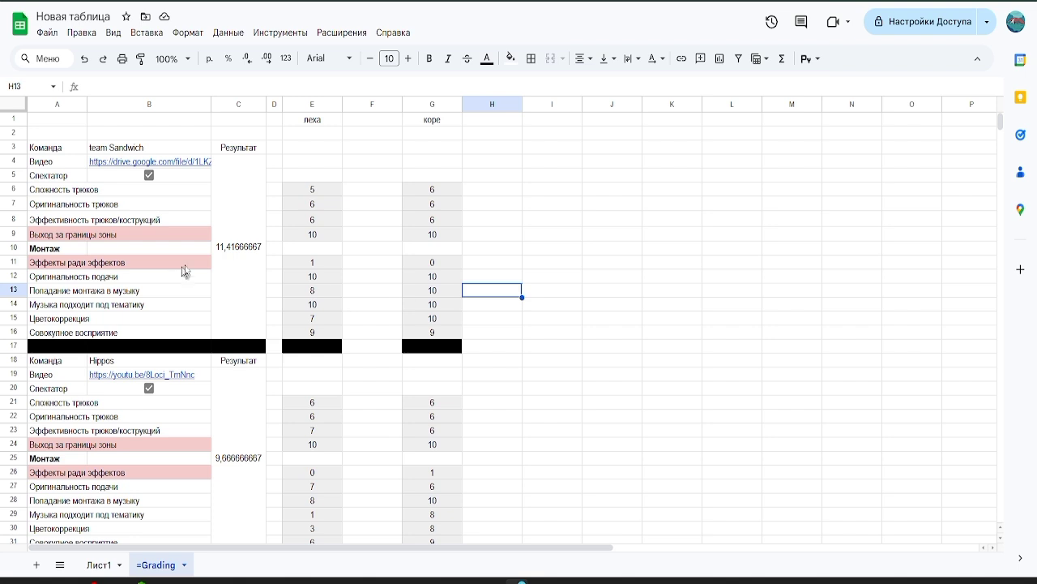
pyautogui.click(306, 241)
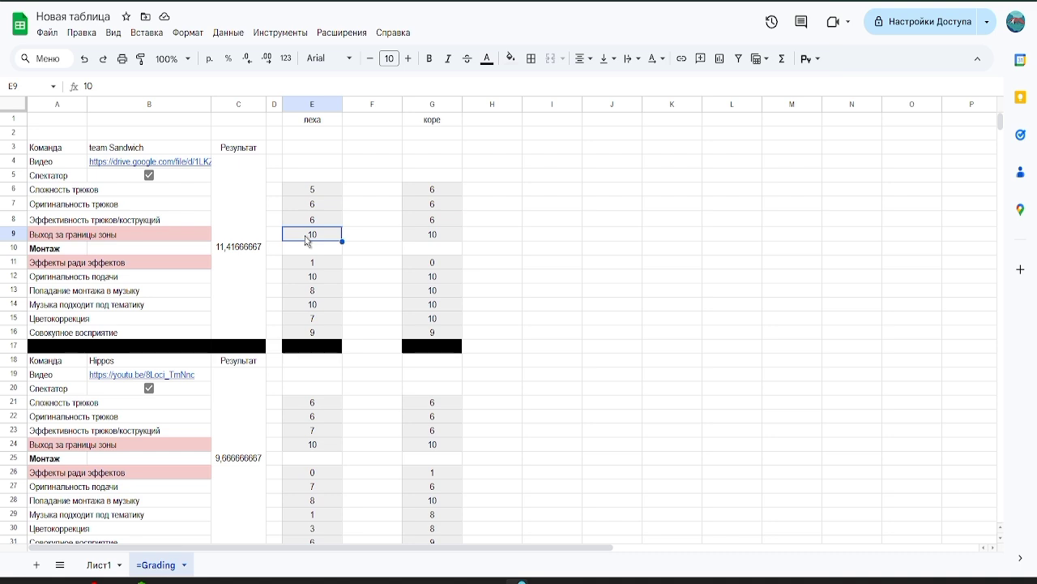
pyautogui.click(128, 225)
pyautogui.click(63, 226)
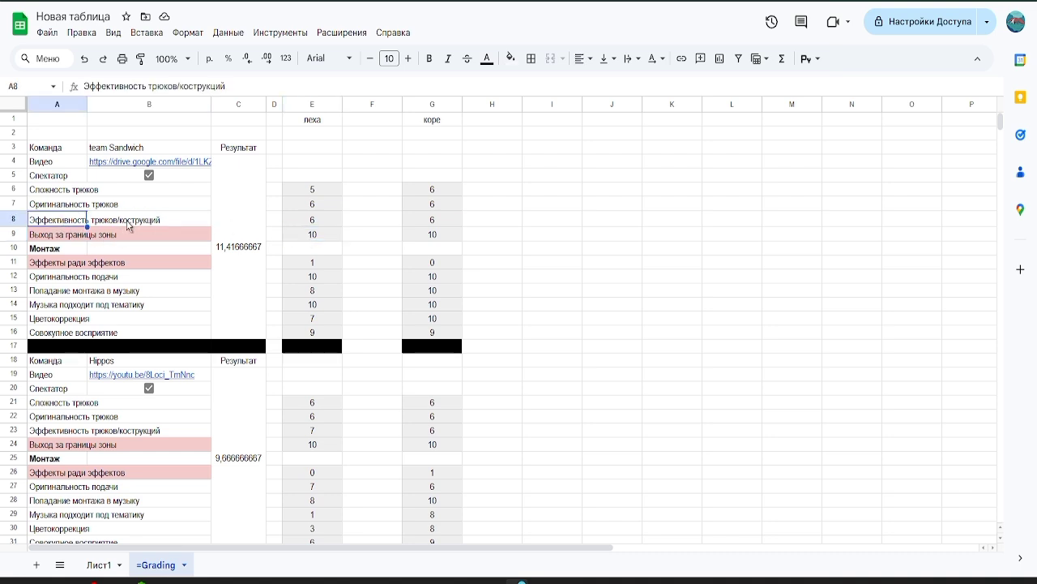
pyautogui.click(73, 204)
pyautogui.click(73, 223)
pyautogui.click(300, 222)
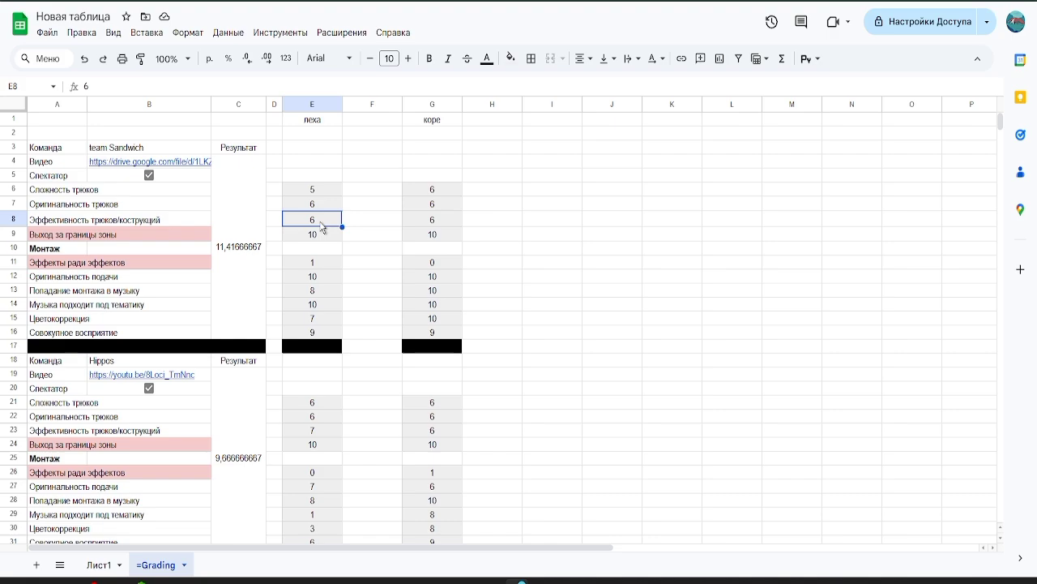
# Compare the criterion scores of Old Players, Hippos and the other teams' blocks on the =Grading sheet.
pyautogui.scroll(-12, 243, 255)
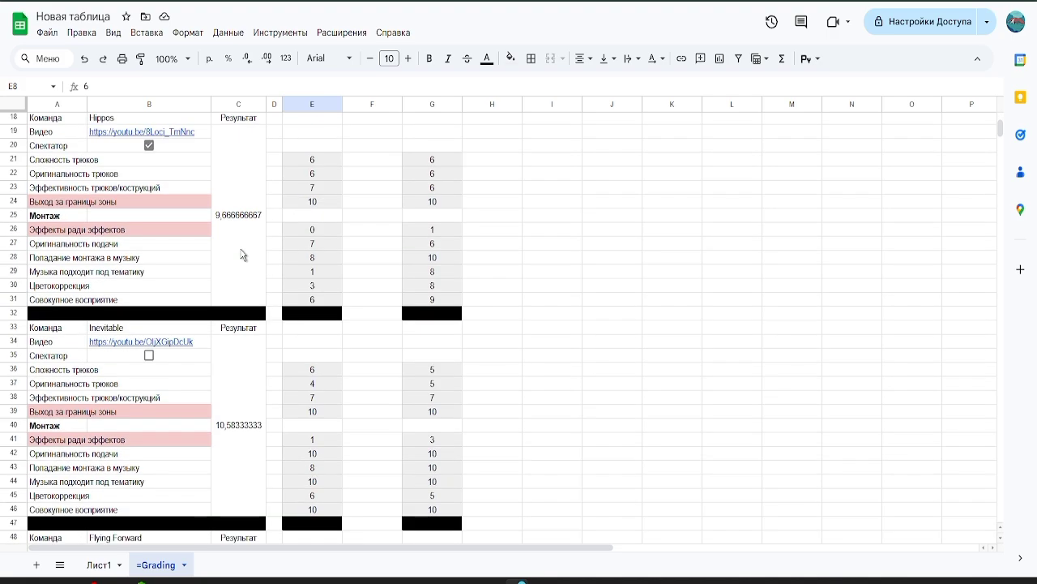
pyautogui.scroll(-10, 155, 319)
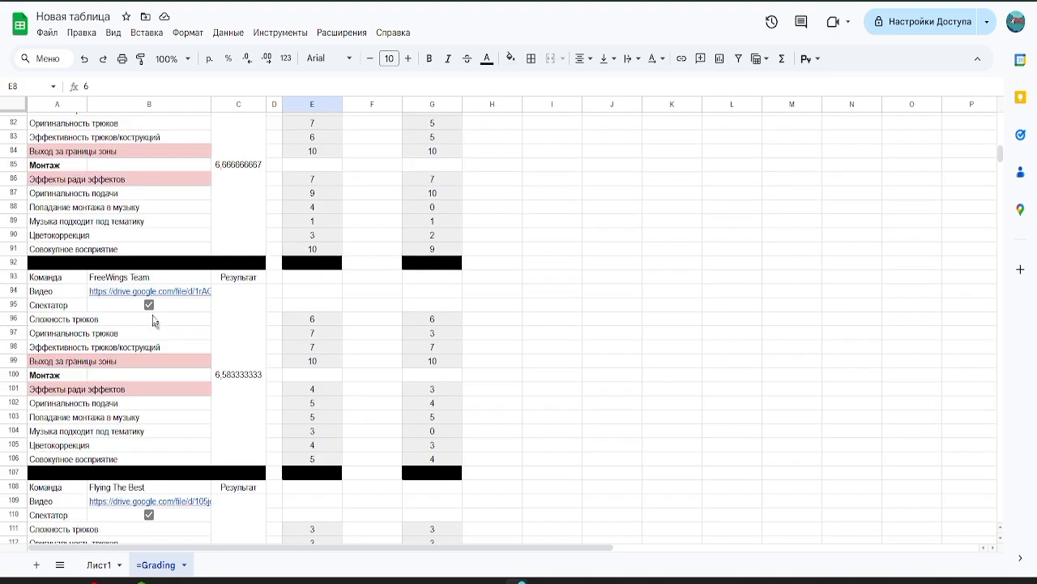
pyautogui.moveTo(132, 227)
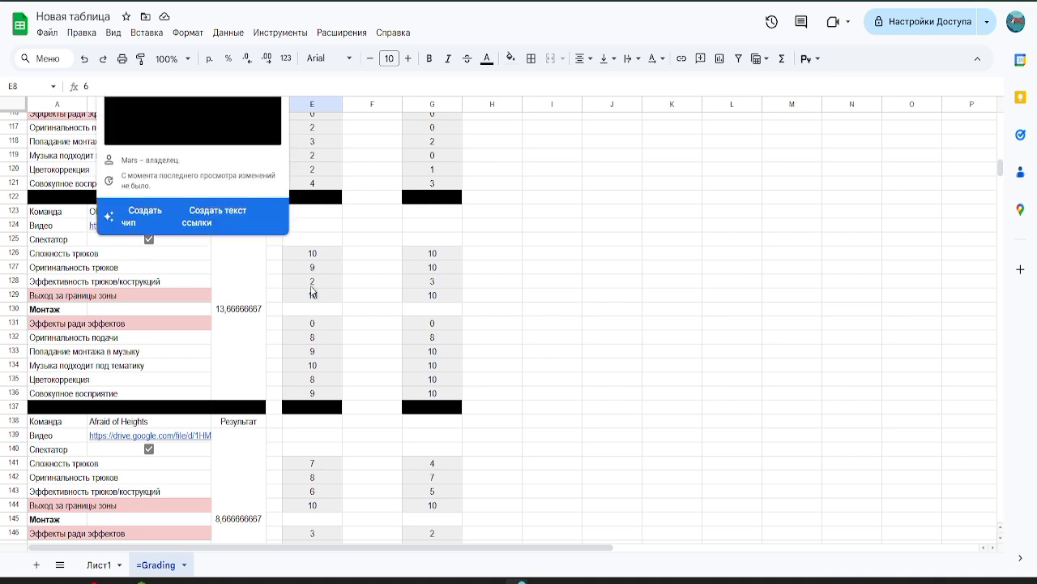
pyautogui.click(312, 286)
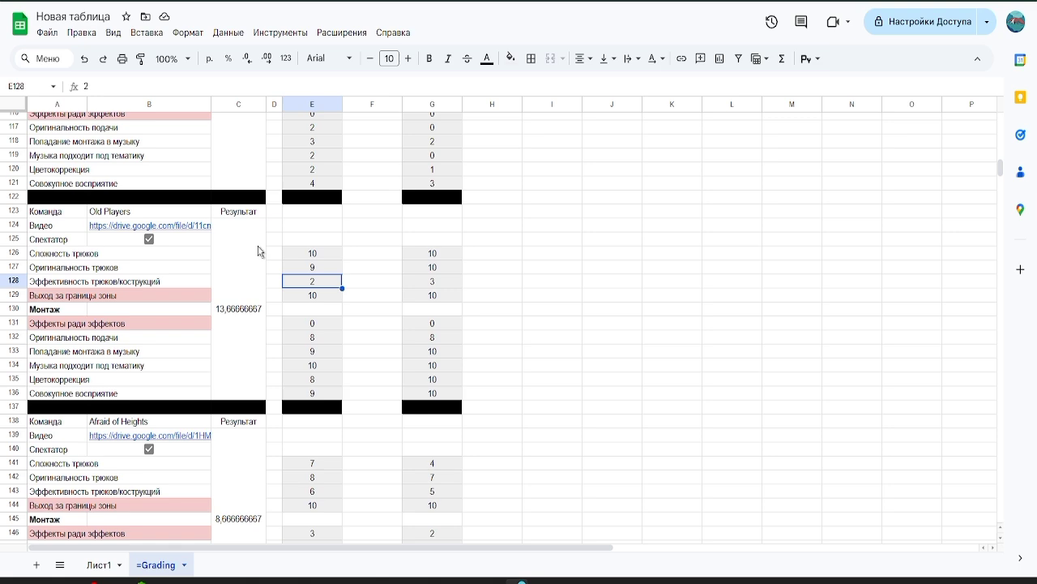
pyautogui.scroll(20, 257, 250)
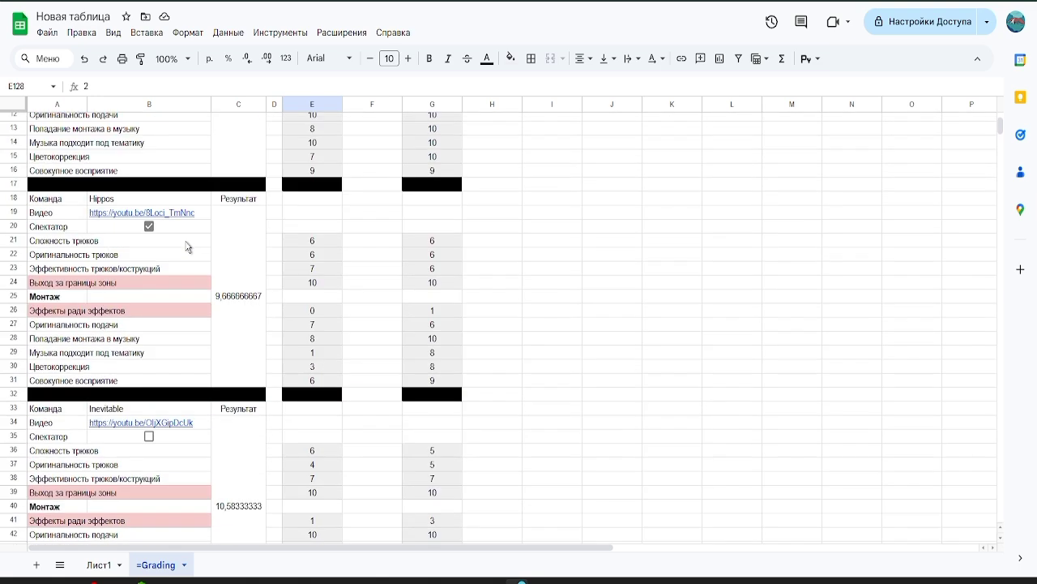
pyautogui.click(121, 367)
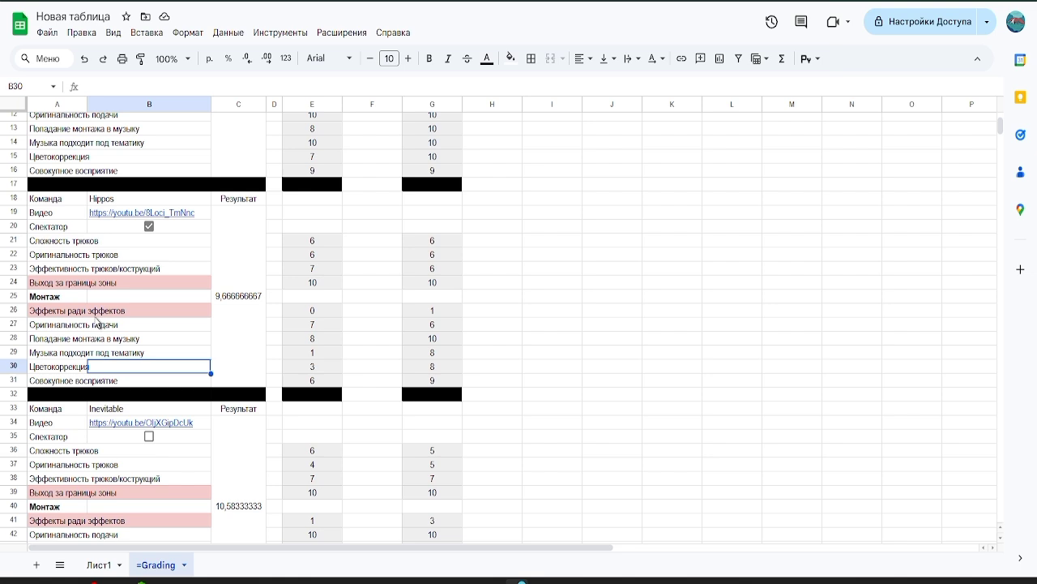
pyautogui.scroll(2, 167, 334)
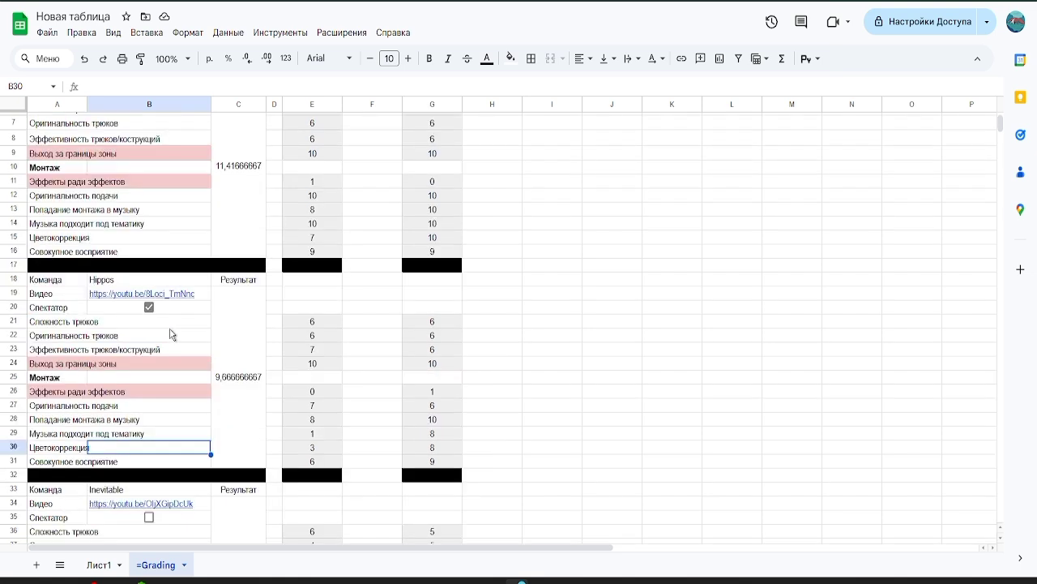
pyautogui.scroll(2, 184, 334)
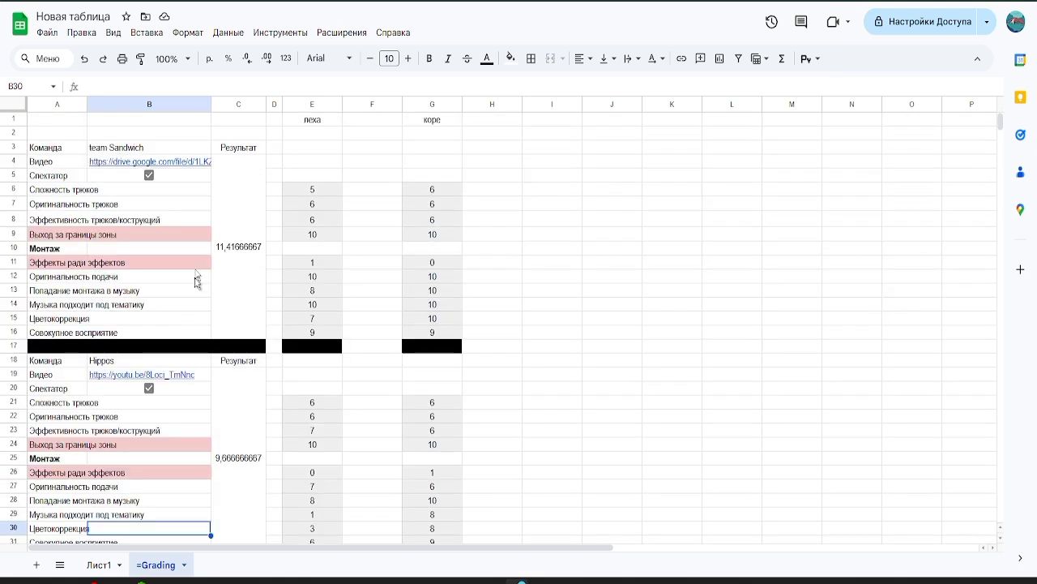
# Return to Лист1 and check the highlighted Old Players and Inevitable entries against Hippos in the ranked list.
pyautogui.click(97, 565)
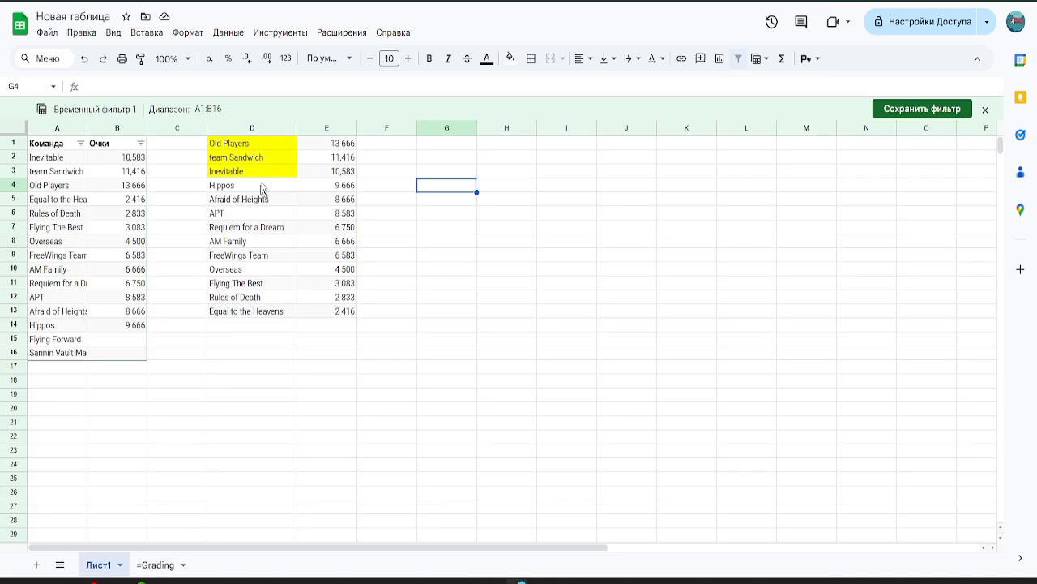
pyautogui.click(222, 145)
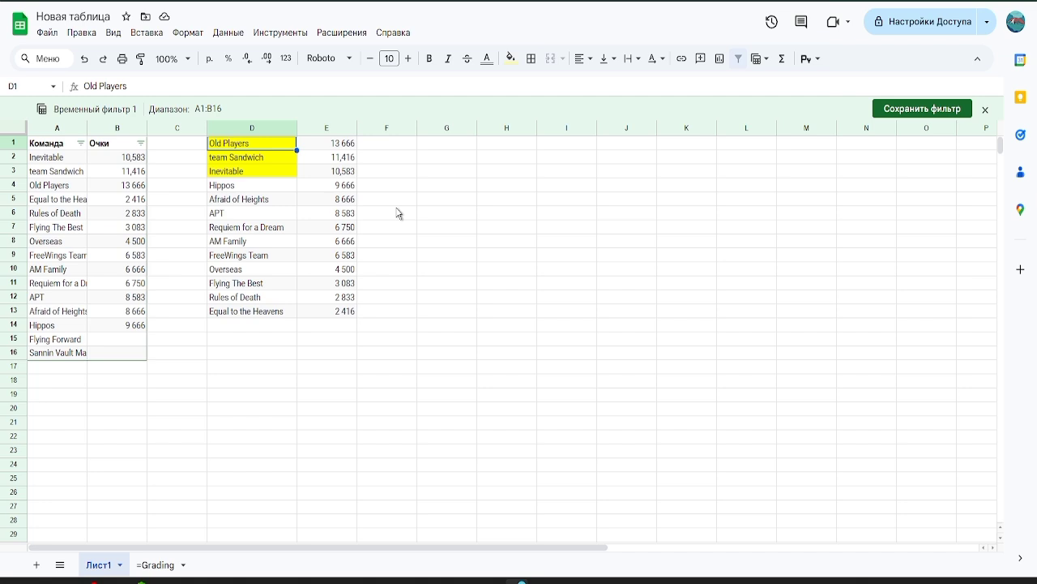
pyautogui.click(252, 186)
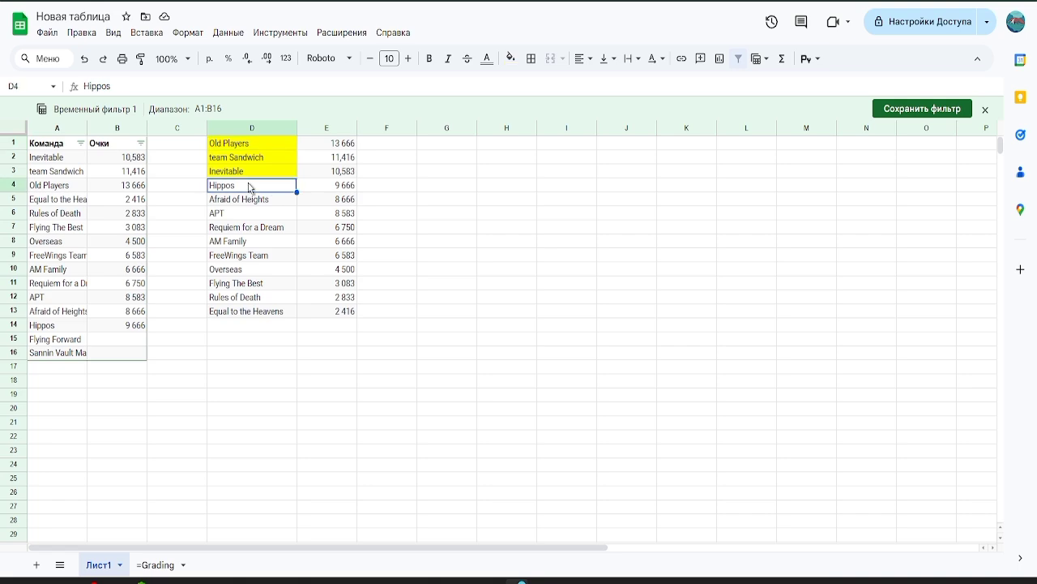
pyautogui.click(243, 171)
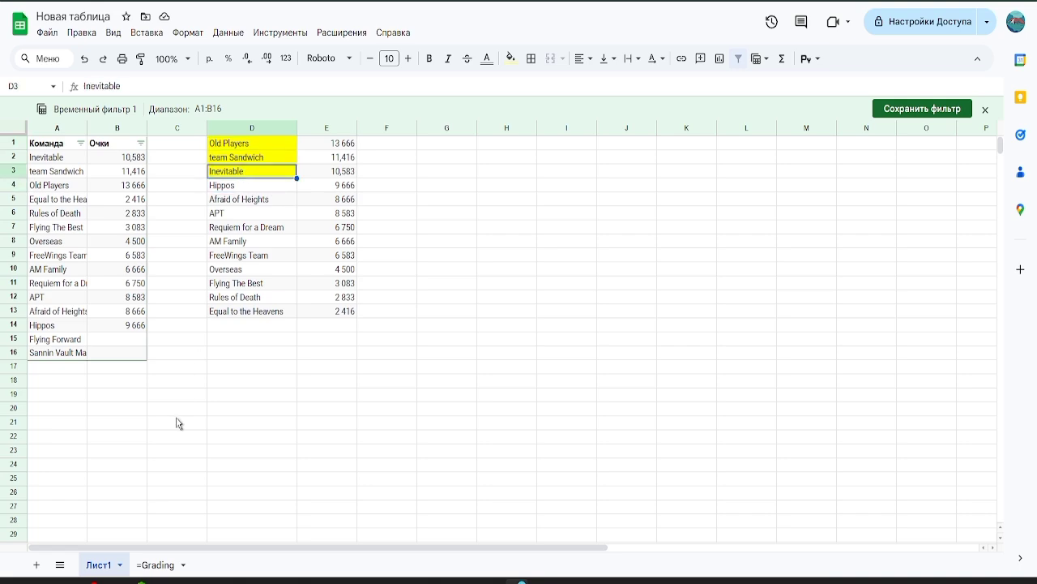
# Open the Inevitable team's video link from =Grading, then close the video and the MP 2024 spreadsheet.
pyautogui.click(157, 565)
pyautogui.scroll(-6, 199, 301)
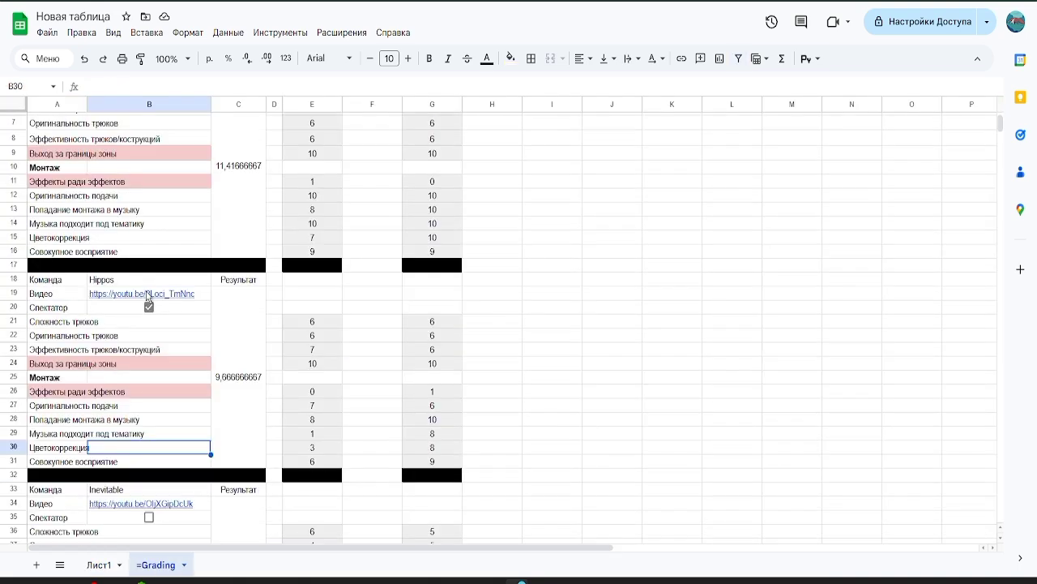
pyautogui.scroll(2, 123, 266)
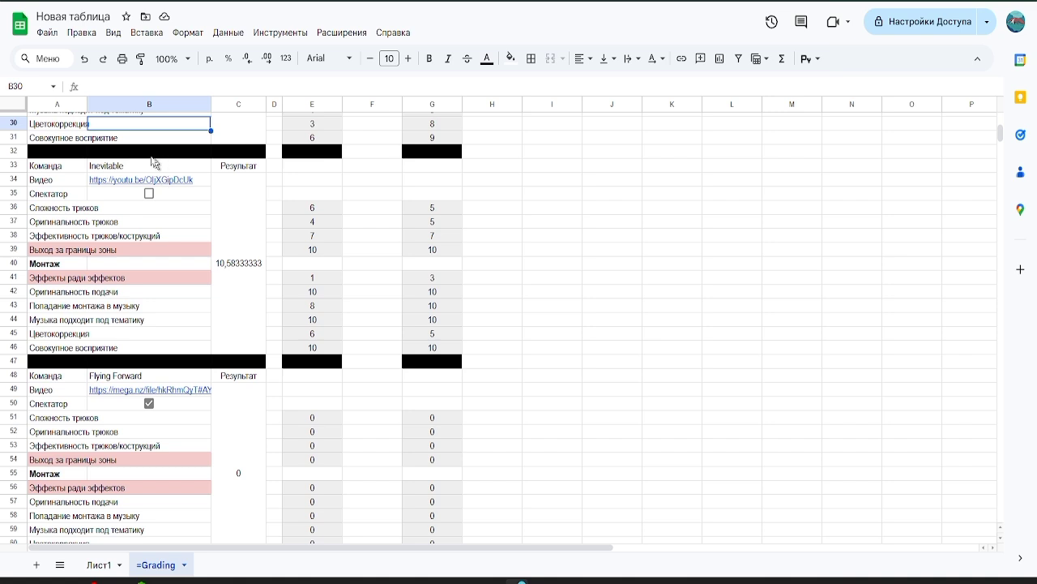
pyautogui.click(313, 294)
pyautogui.click(156, 183)
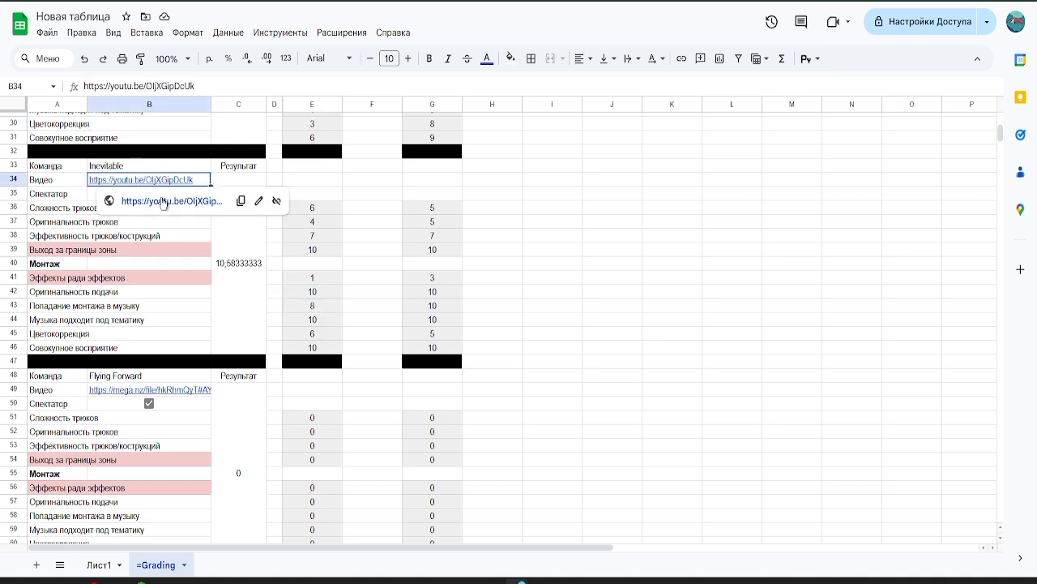
pyautogui.click(162, 201)
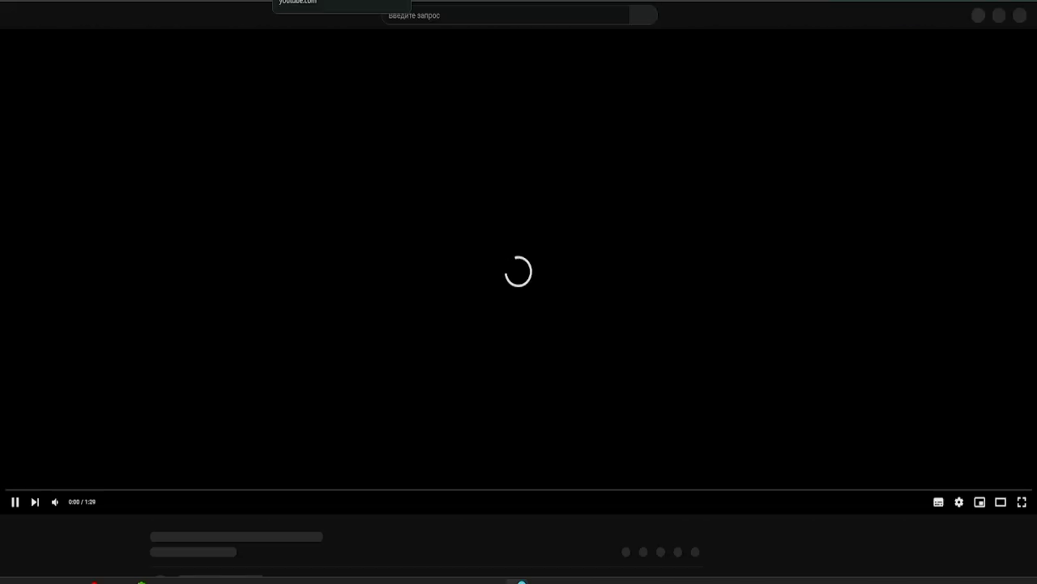
pyautogui.hotkey('ctrl', 'w')
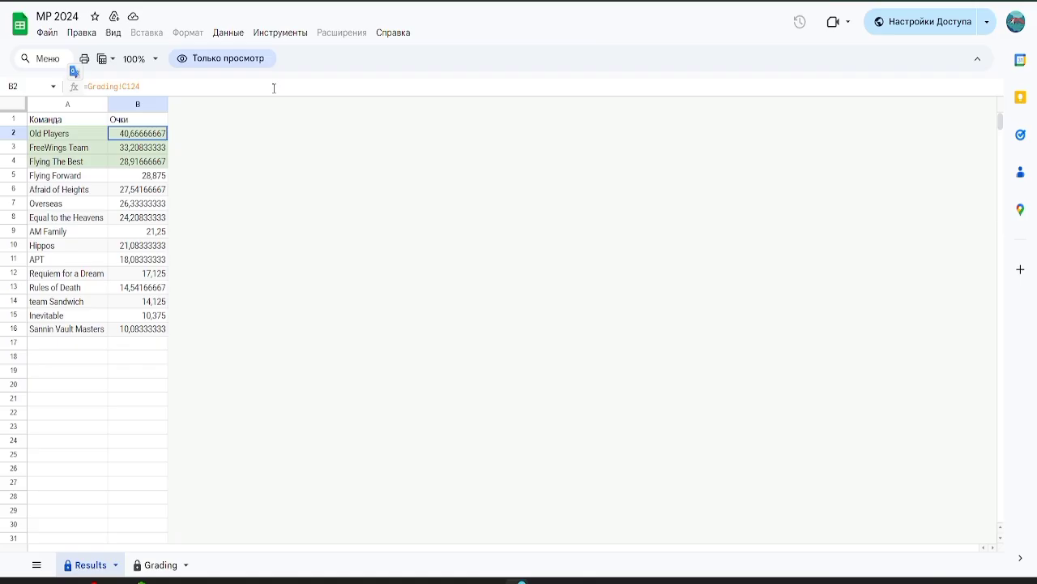
pyautogui.hotkey('ctrl', 'w')
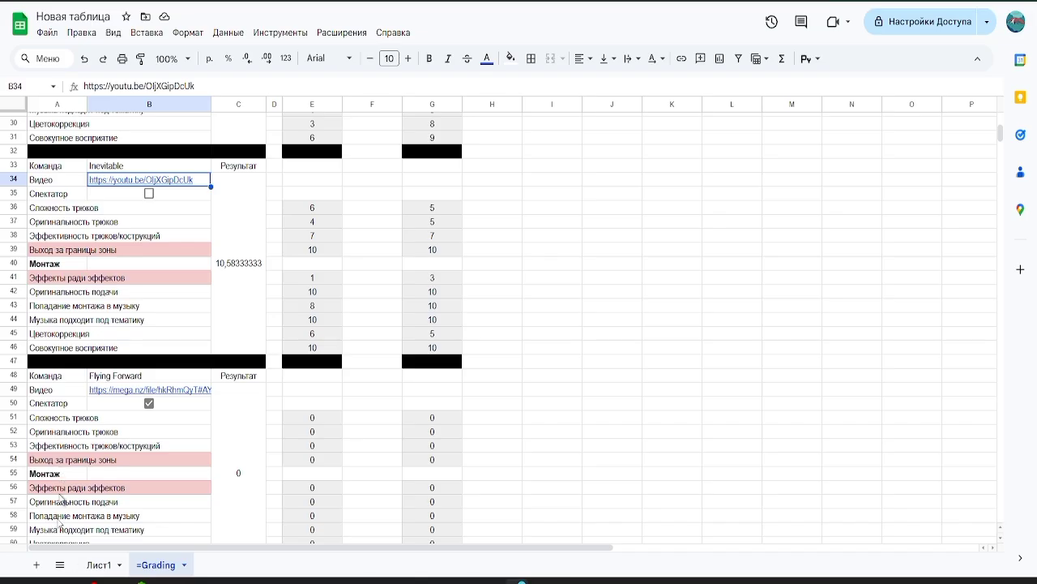
# Review the Inevitable, Hippos and Requiem for a Dream entries in the ranked list on Лист1.
pyautogui.click(101, 571)
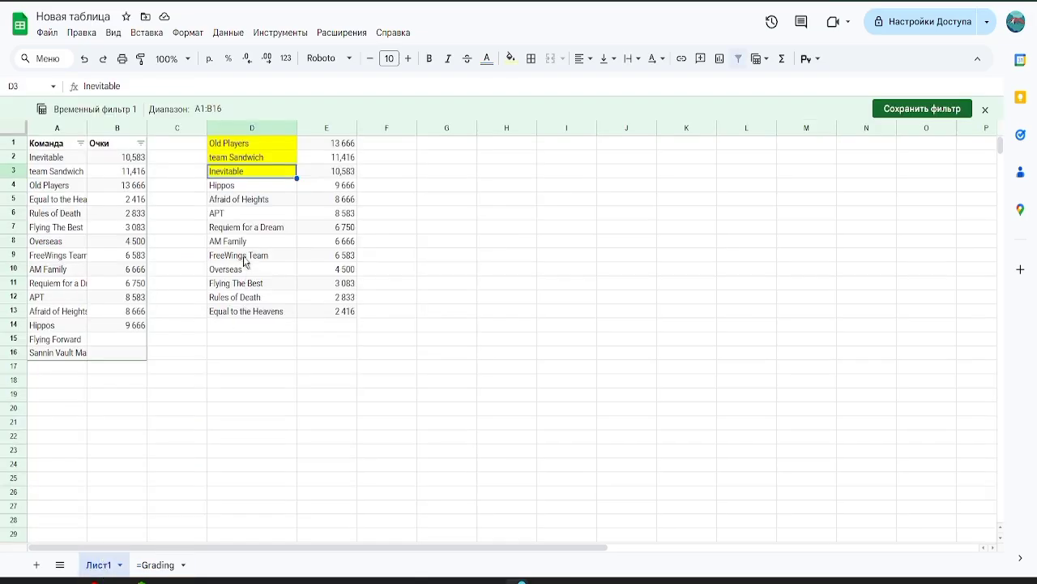
pyautogui.click(320, 175)
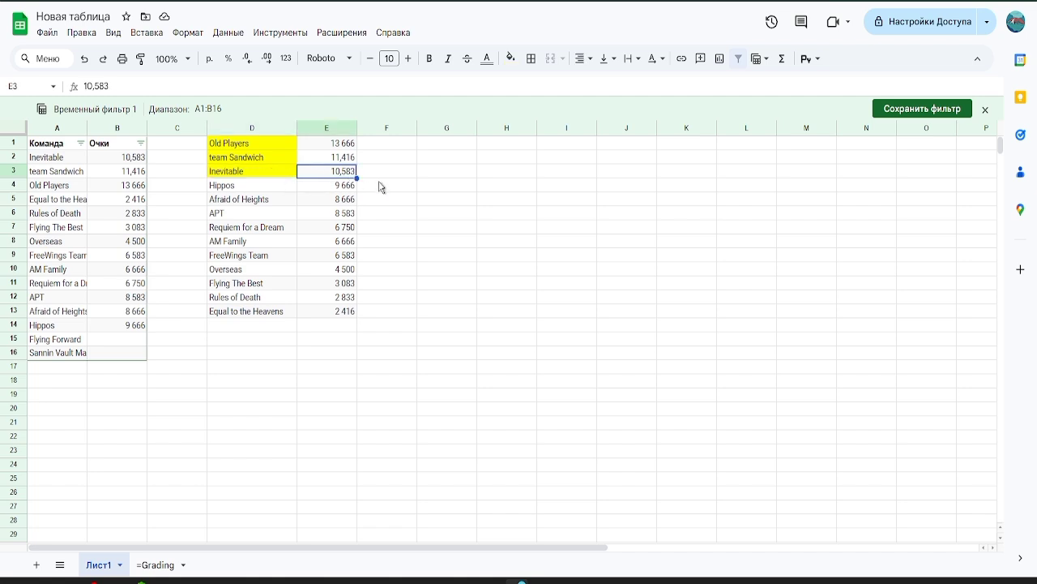
pyautogui.click(381, 175)
pyautogui.click(324, 173)
pyautogui.click(223, 229)
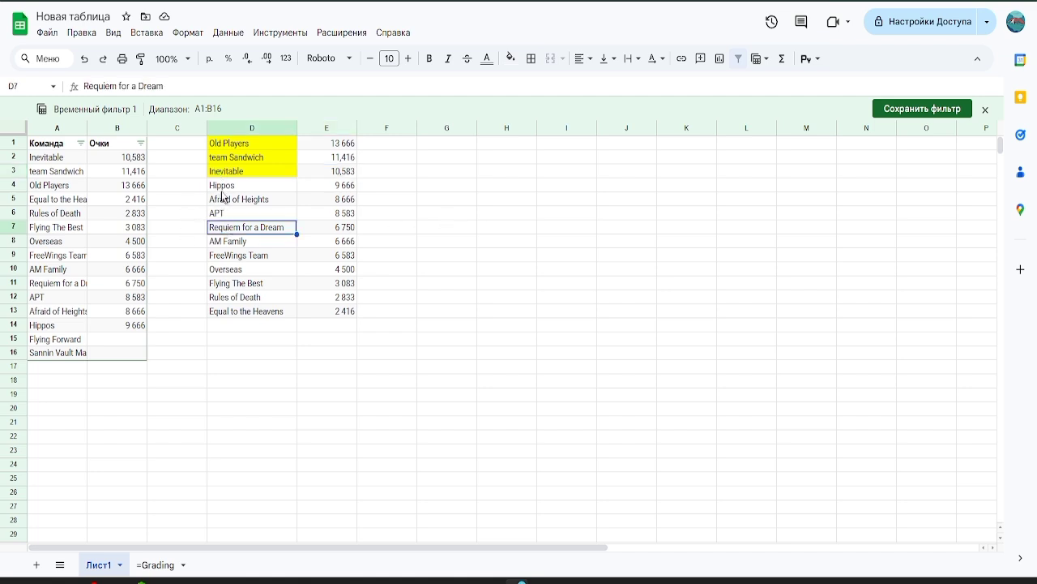
pyautogui.click(227, 185)
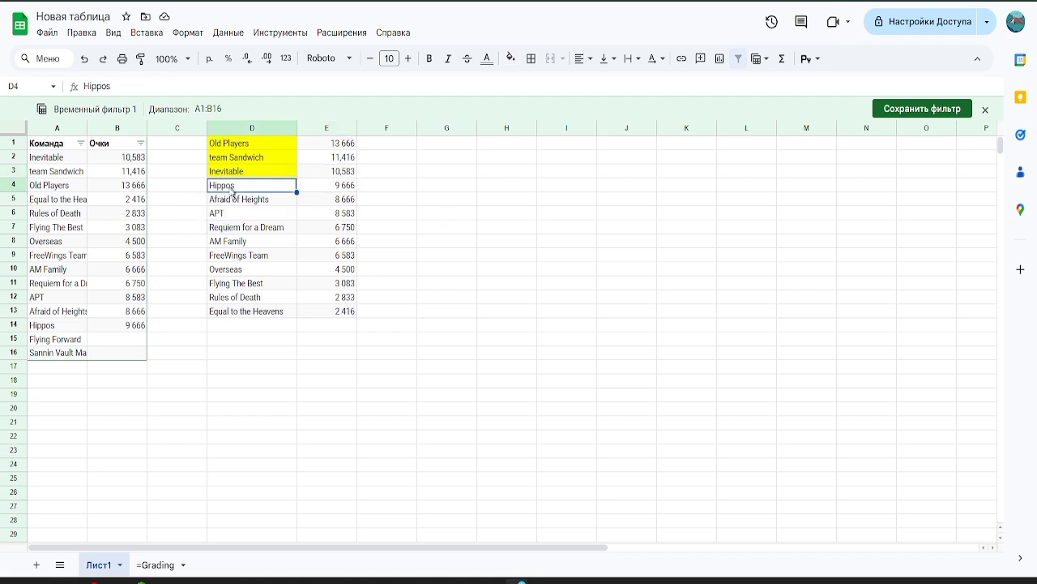
pyautogui.click(241, 234)
pyautogui.click(321, 233)
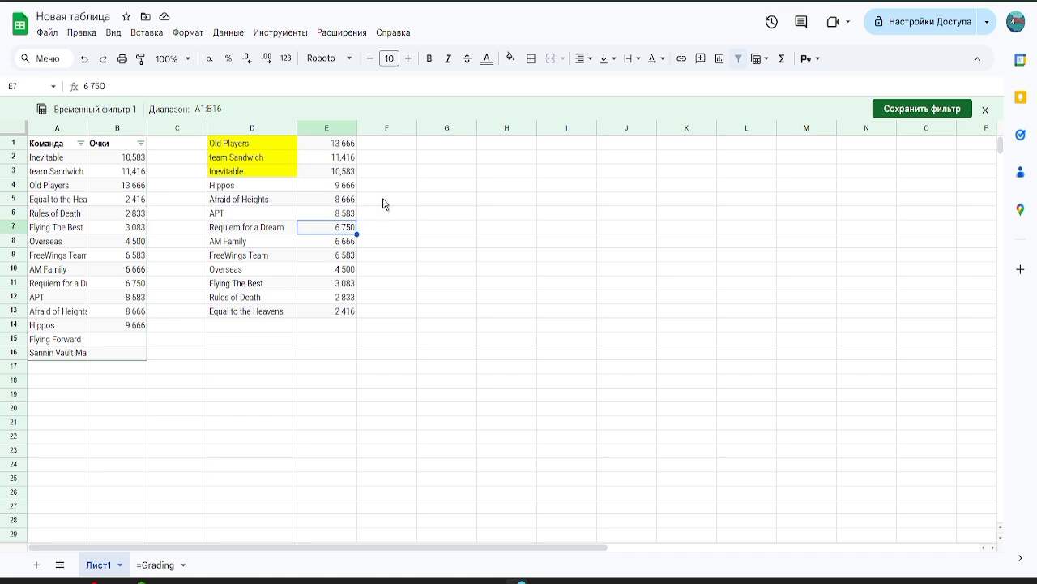
# Compare the Inevitable and team Sandwich scores with Requiem for a Dream in the ranked list on Лист1.
pyautogui.click(347, 172)
pyautogui.click(331, 229)
pyautogui.click(324, 162)
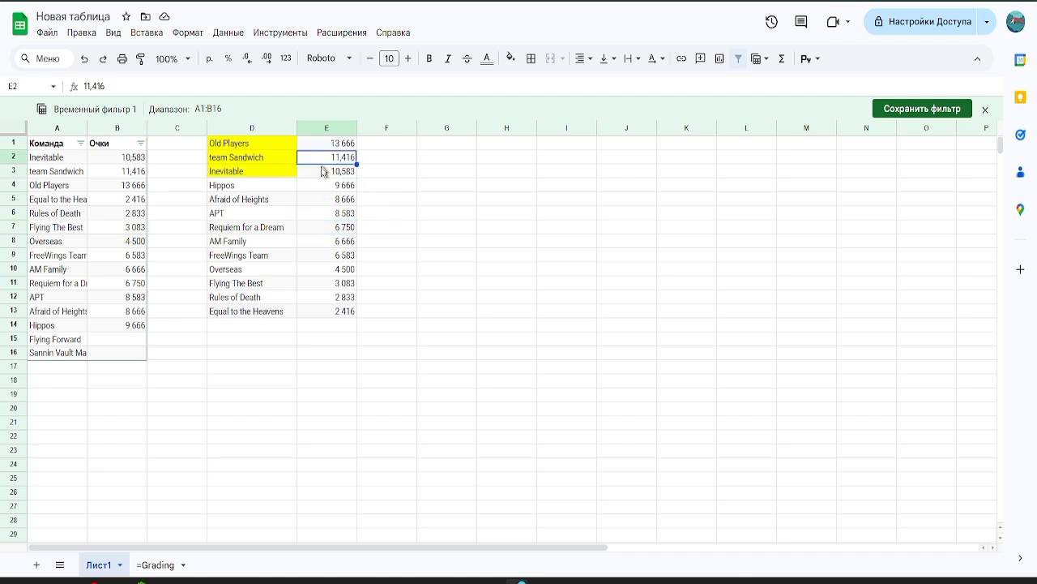
pyautogui.click(325, 227)
pyautogui.click(245, 228)
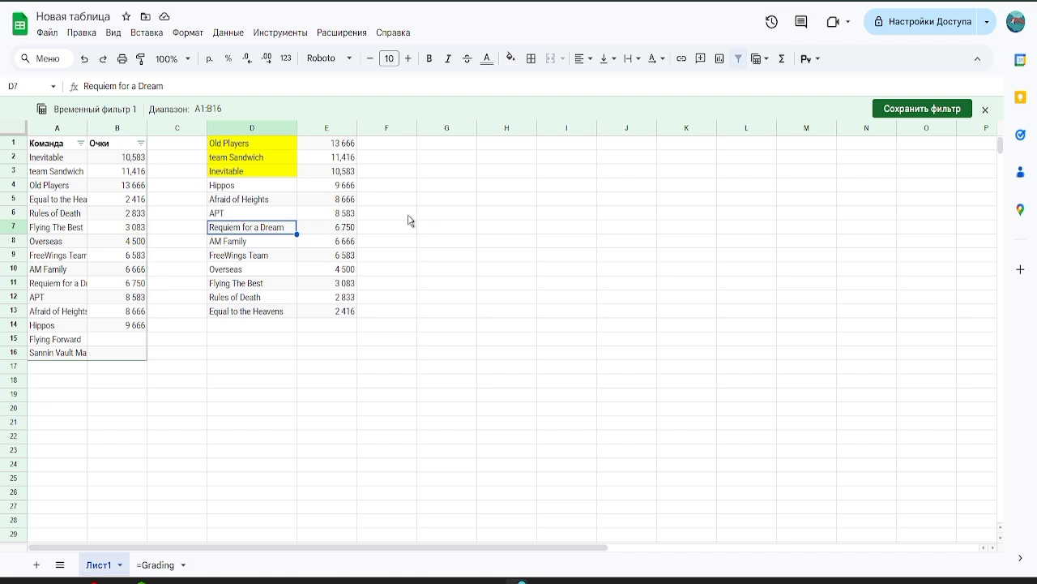
pyautogui.click(280, 174)
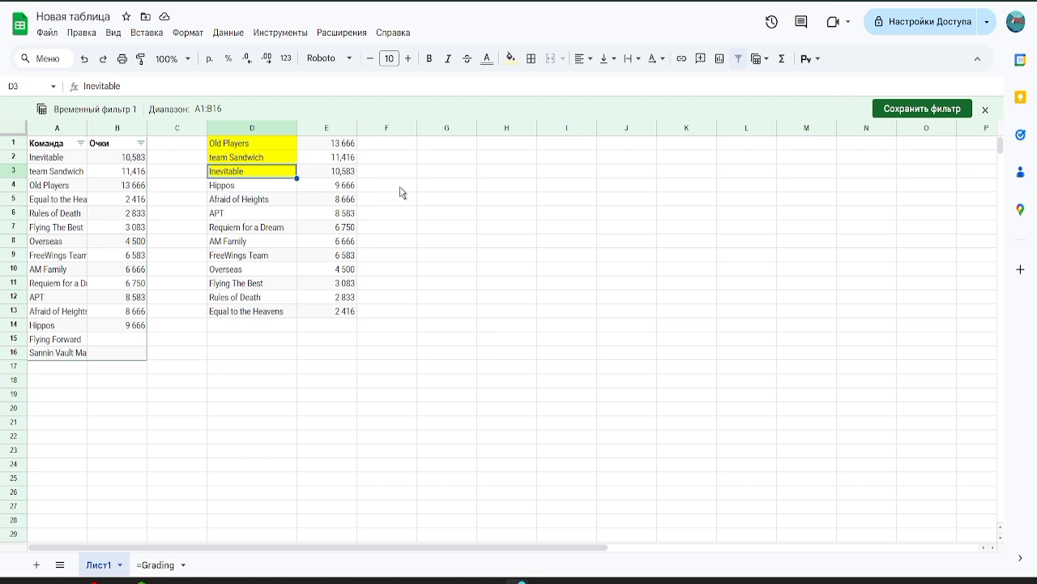
# Review the ranked entries for Hippos, Afraid of Heights, APT, Equal to the Heavens and Rules of Death.
pyautogui.click(249, 190)
pyautogui.click(218, 217)
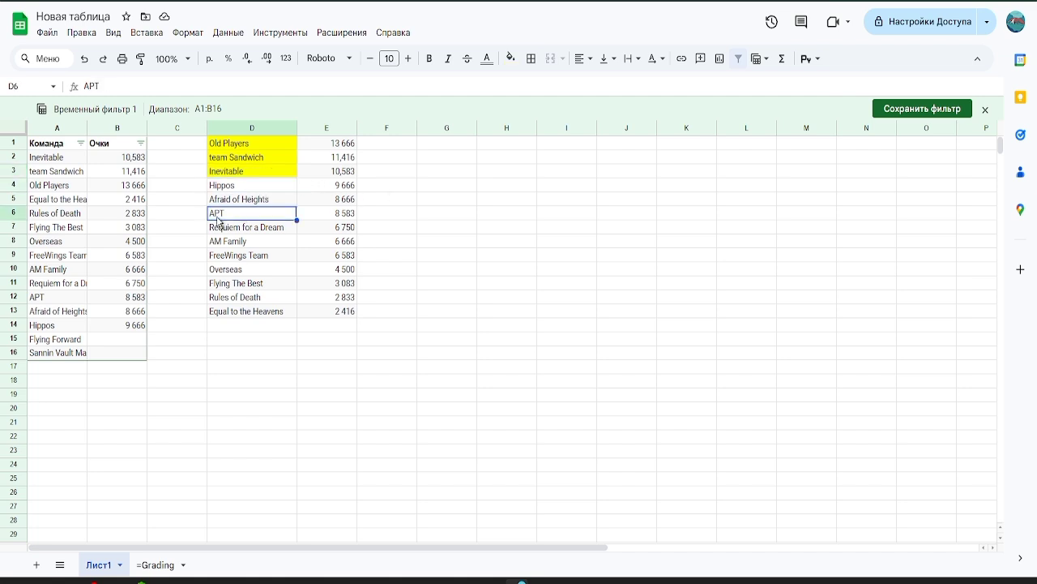
pyautogui.click(233, 202)
pyautogui.click(234, 188)
pyautogui.click(236, 202)
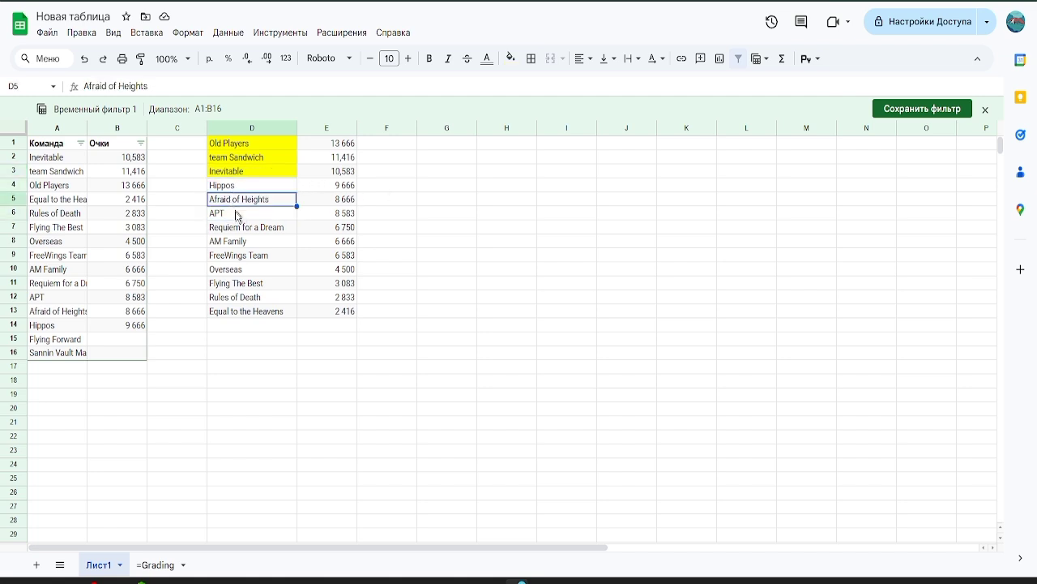
pyautogui.click(237, 215)
pyautogui.click(260, 315)
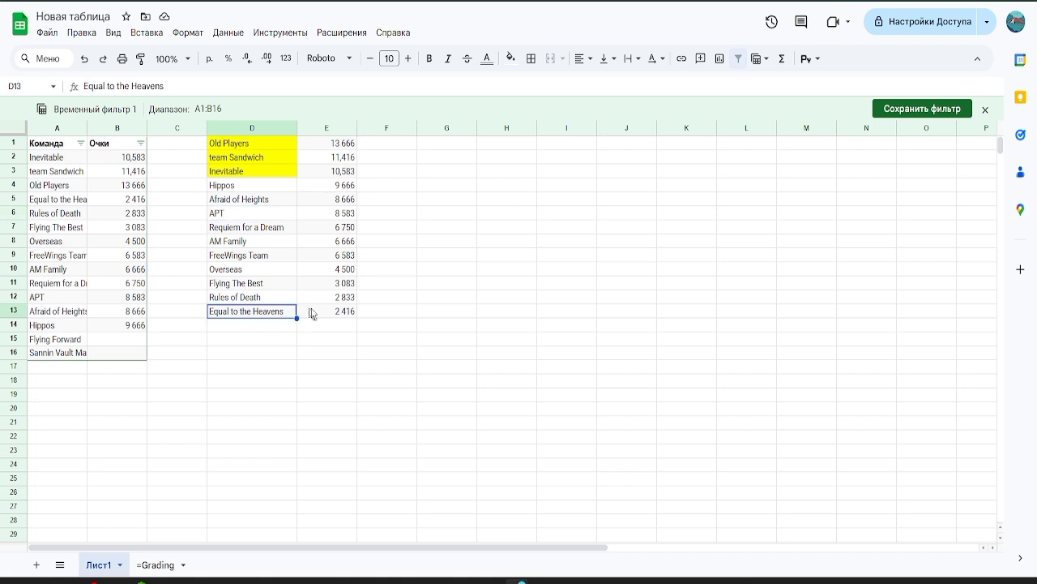
pyautogui.click(247, 298)
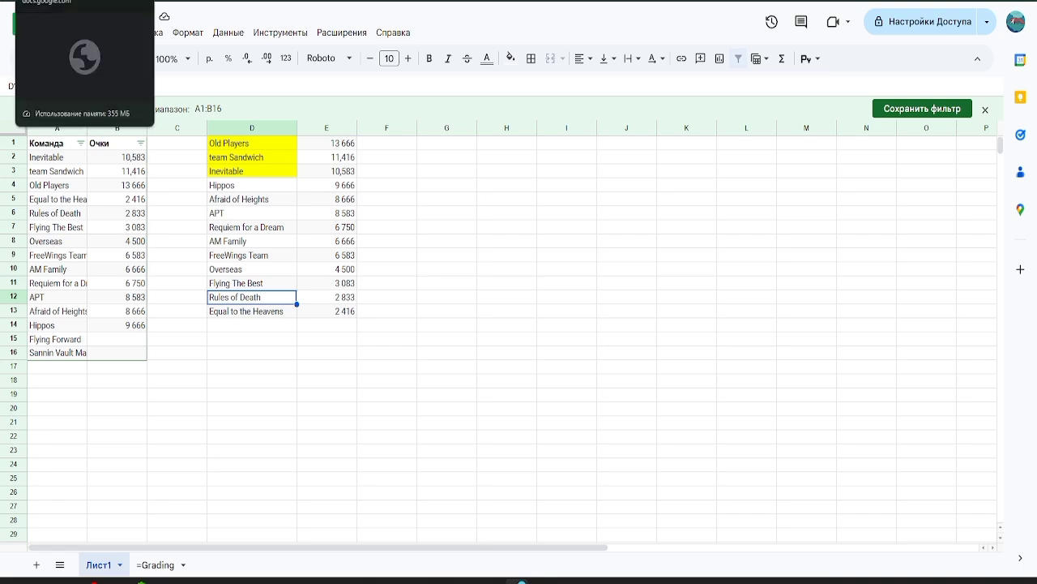
# Find the Rules of Death block on the =Grading sheet and check its video link.
pyautogui.click(154, 565)
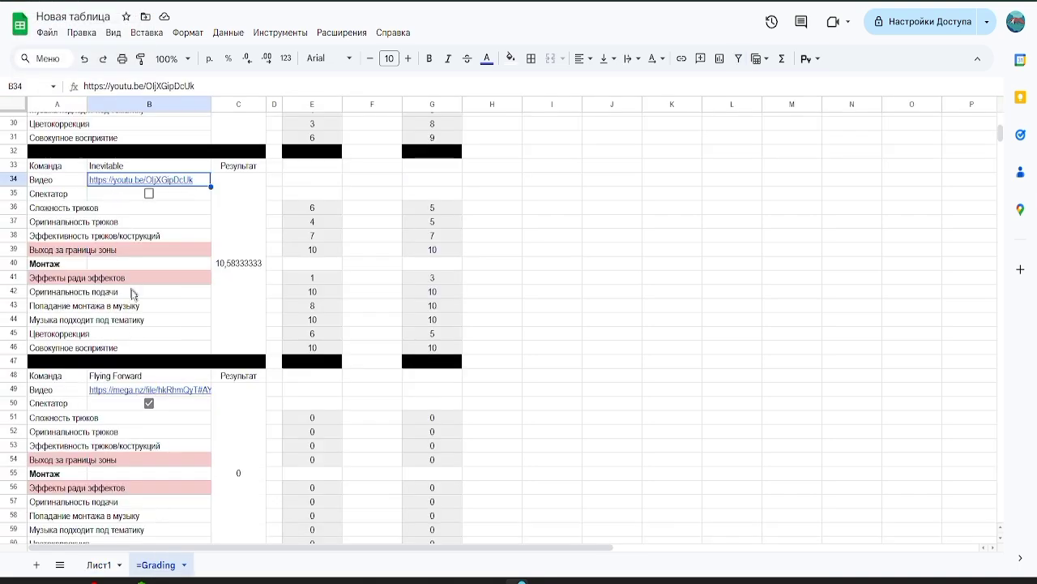
pyautogui.scroll(-5, 132, 293)
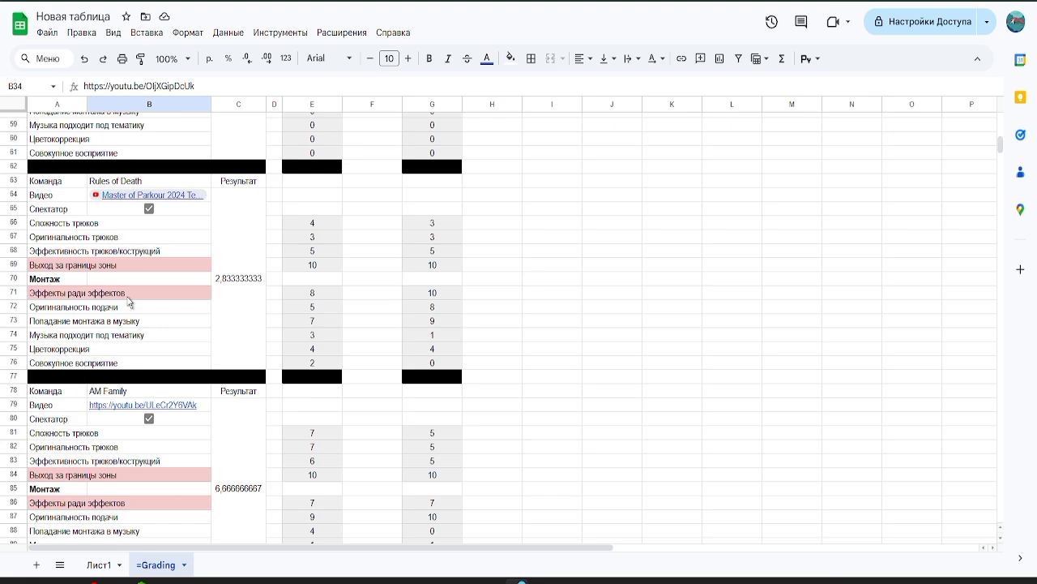
pyautogui.click(128, 197)
pyautogui.click(148, 221)
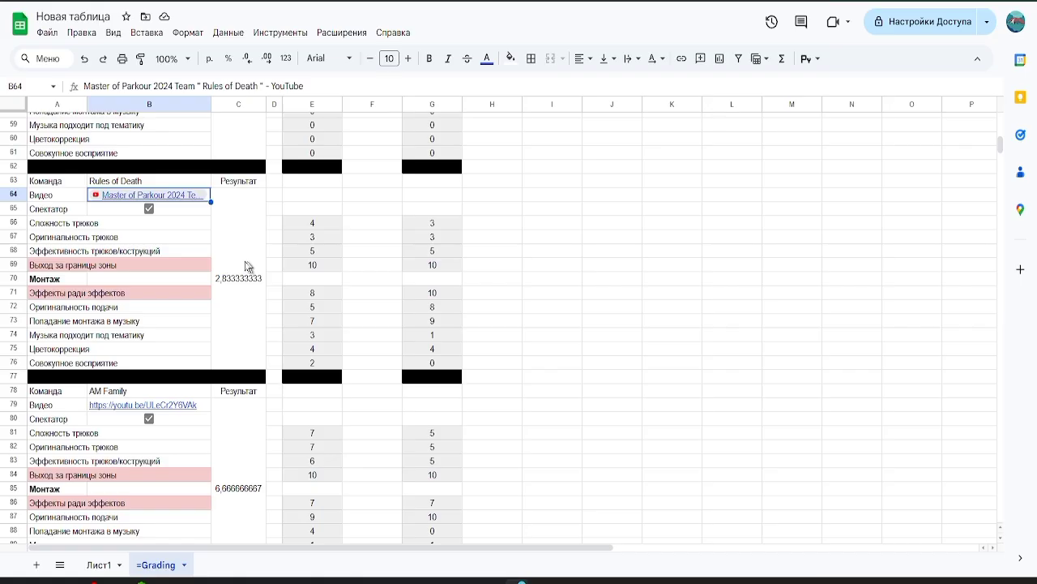
# Search the =Grading sheet for "Equa" to locate the Equal to the Heavens block.
pyautogui.scroll(-5, 207, 279)
pyautogui.scroll(-10, 205, 279)
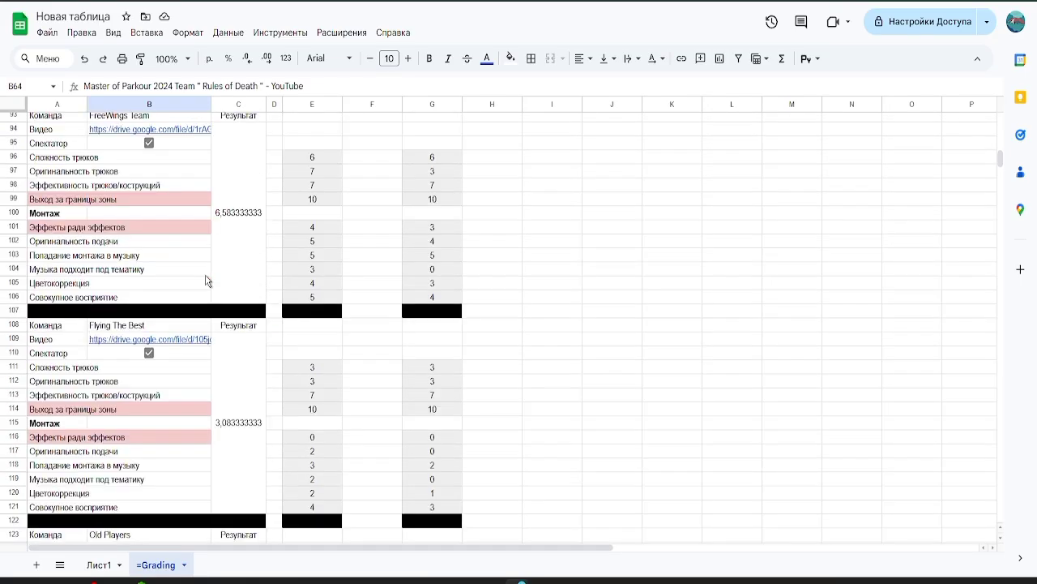
pyautogui.scroll(-8, 205, 279)
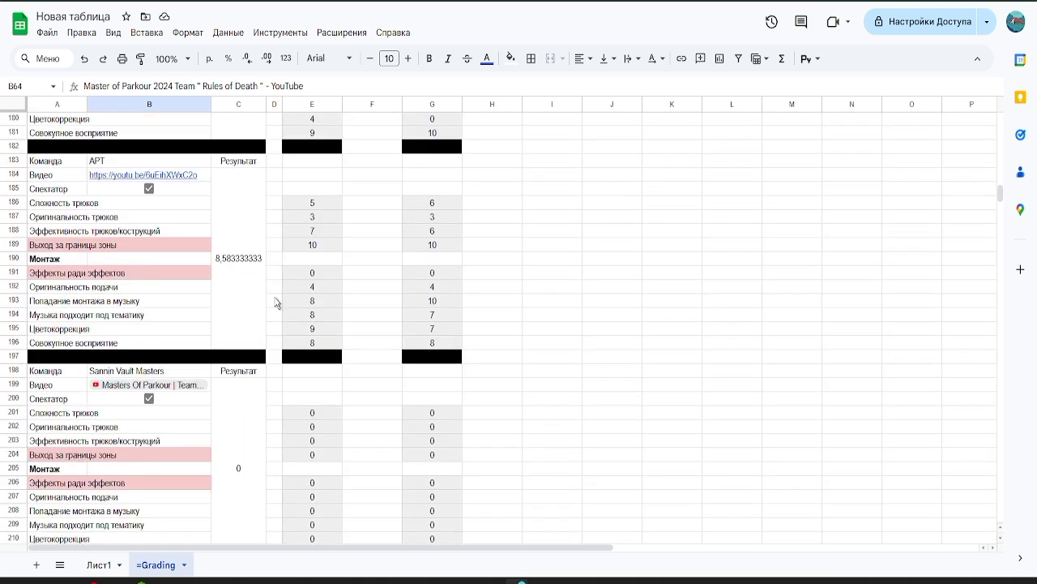
pyautogui.scroll(-5, 273, 299)
pyautogui.hotkey('ctrl', 'f')
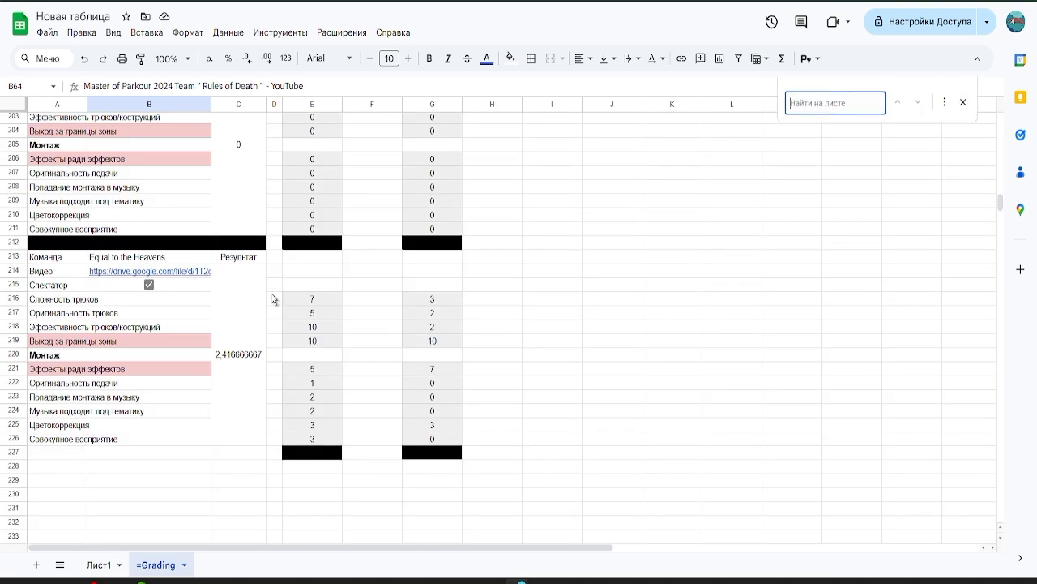
pyautogui.write('Eq')
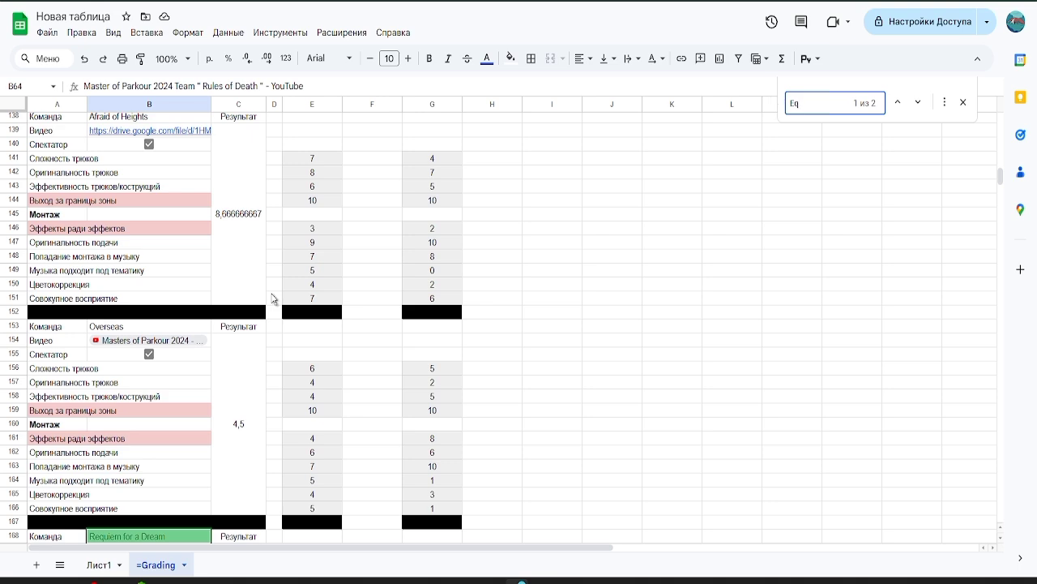
pyautogui.write('ua')
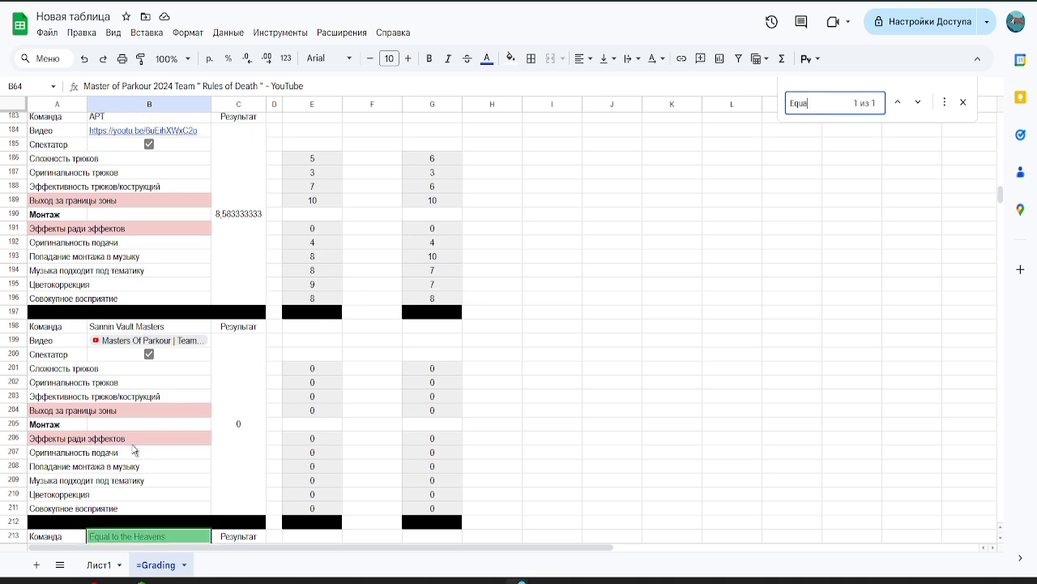
# Open the Equal to the Heavens video link, watch the first seconds with pauses, and close the video.
pyautogui.scroll(-4, 134, 450)
pyautogui.click(119, 395)
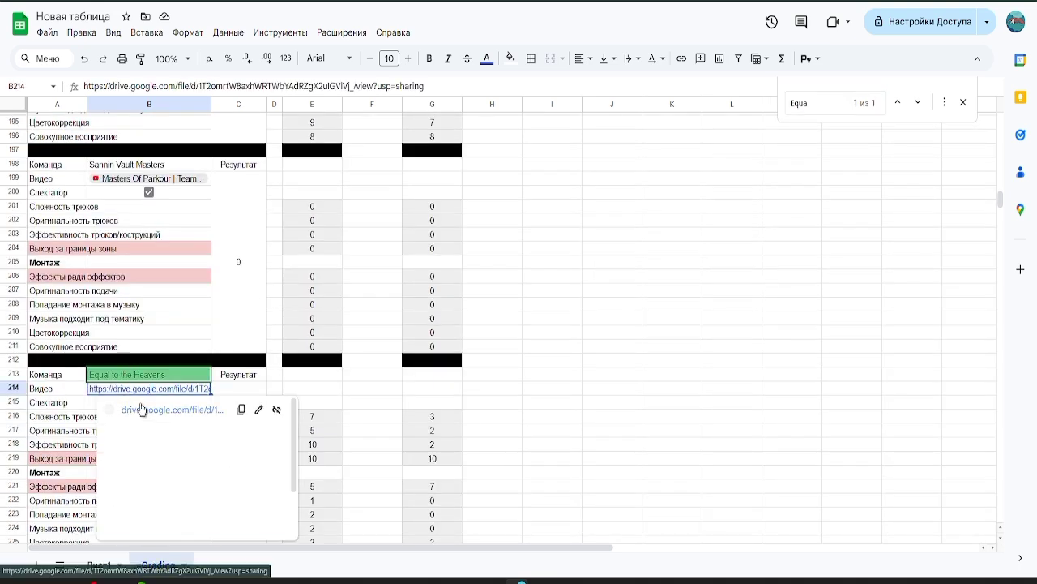
pyautogui.click(139, 409)
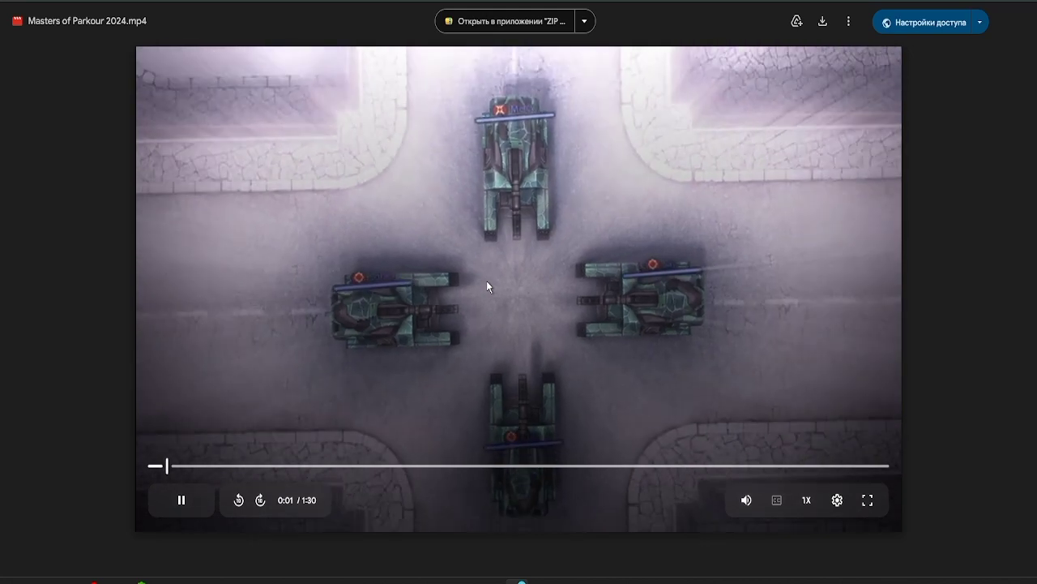
pyautogui.click(384, 239)
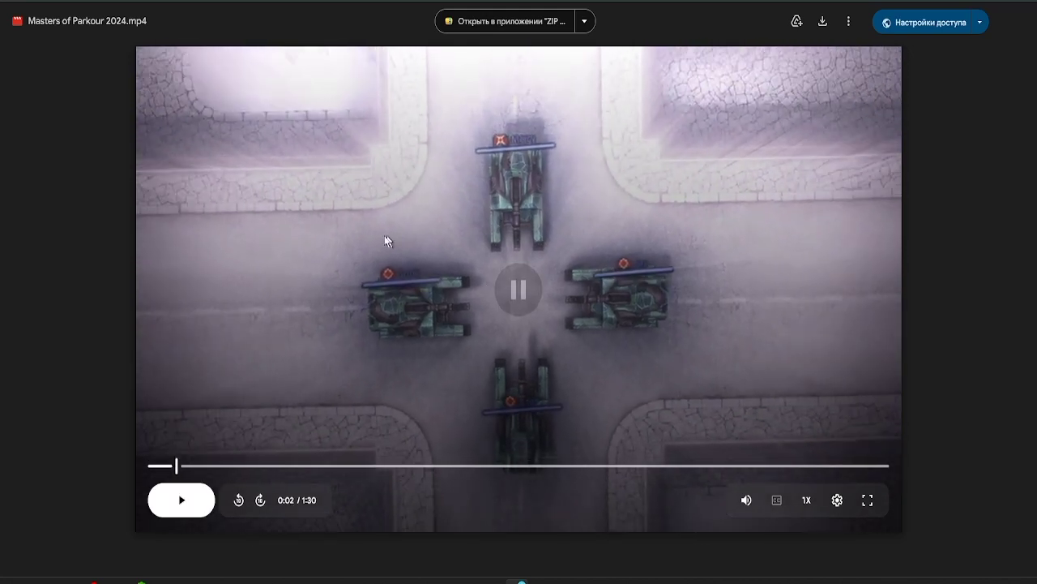
pyautogui.click(364, 375)
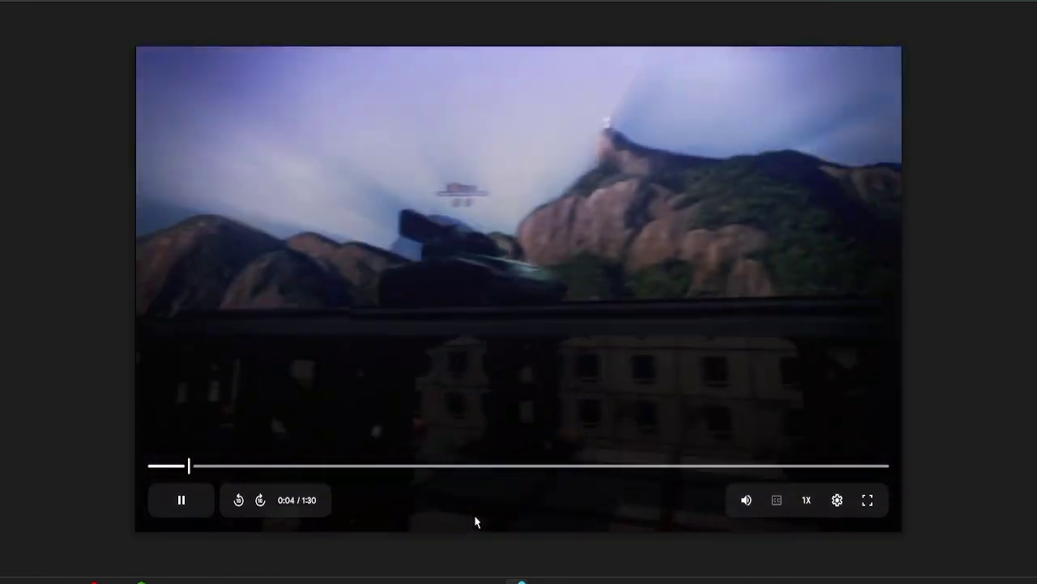
pyautogui.click(475, 519)
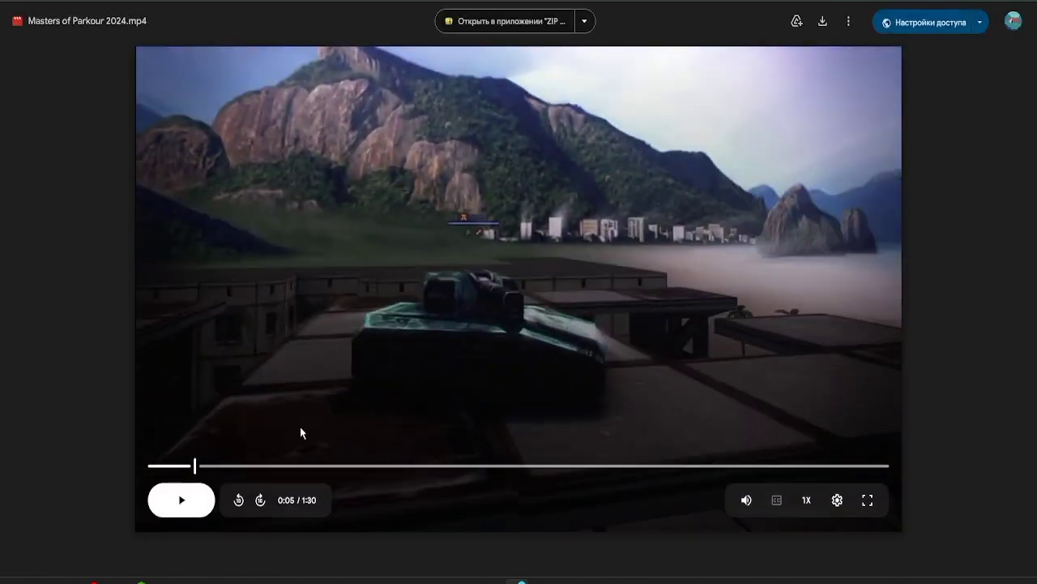
pyautogui.click(203, 503)
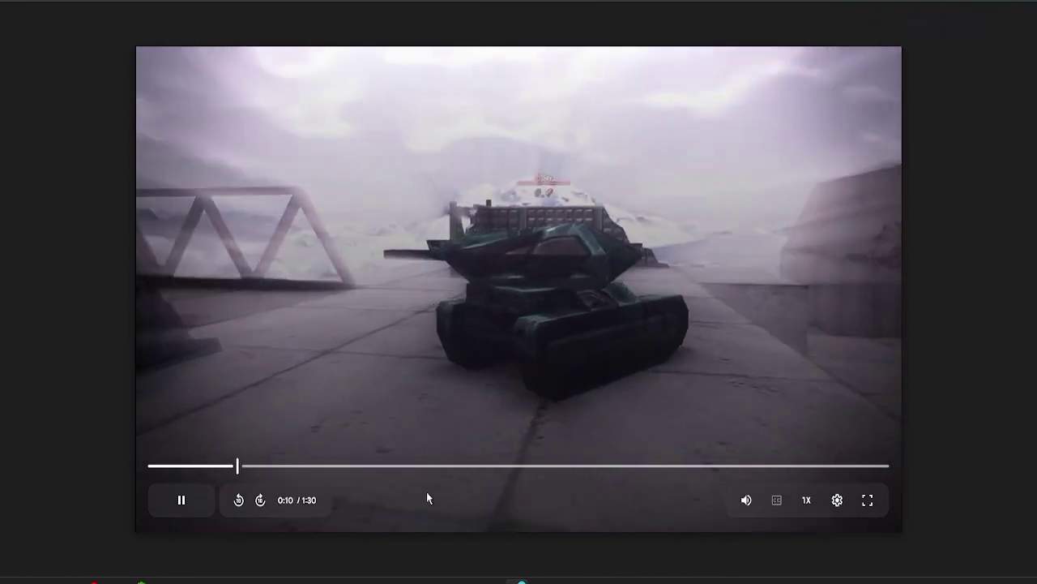
pyautogui.click(423, 299)
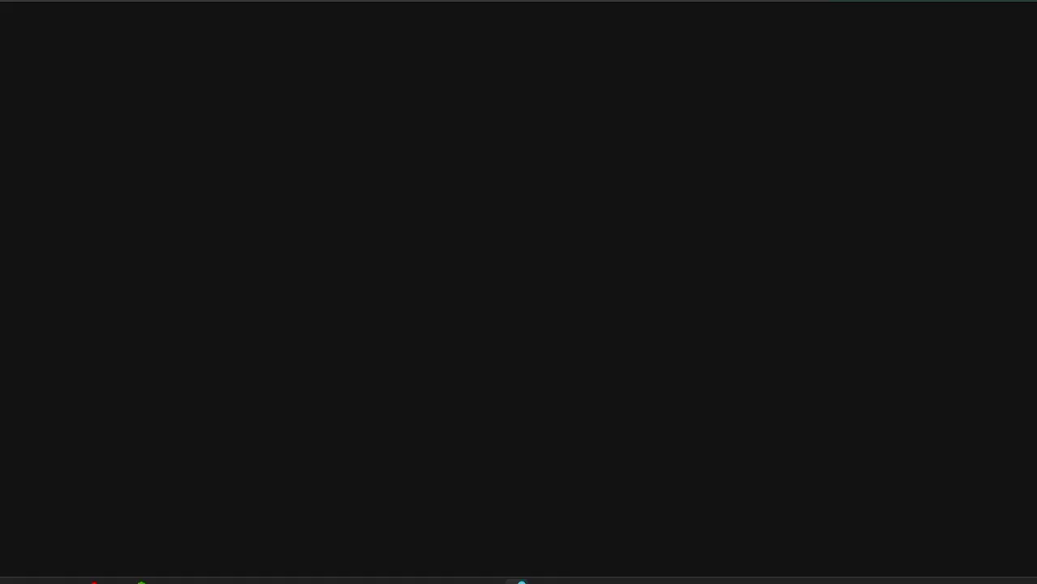
# Inspect the montage criterion scores in column G of the Equal to the Heavens block, rows 222 to 226.
pyautogui.scroll(-15, 245, 252)
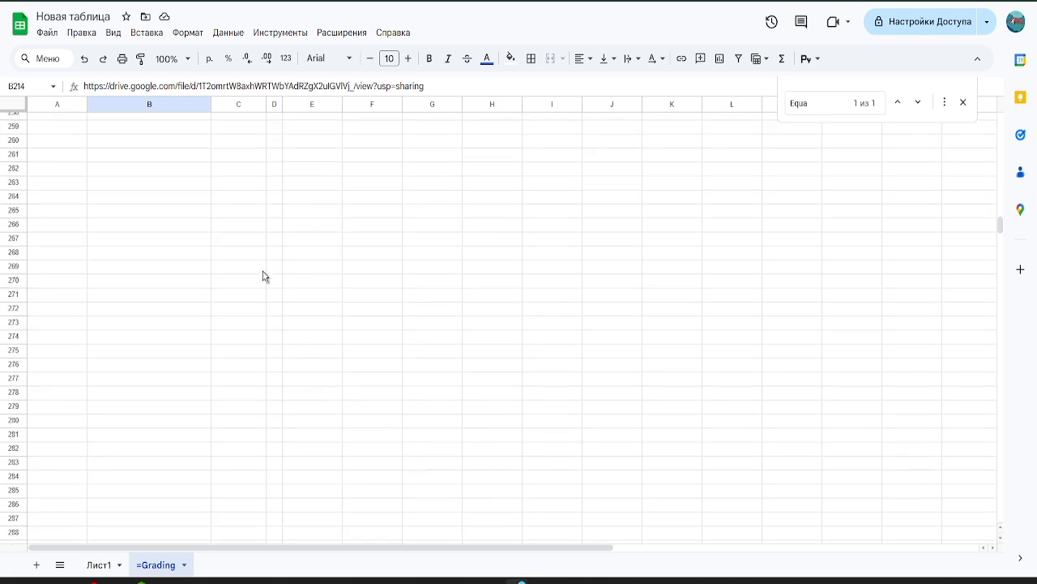
pyautogui.scroll(10, 263, 274)
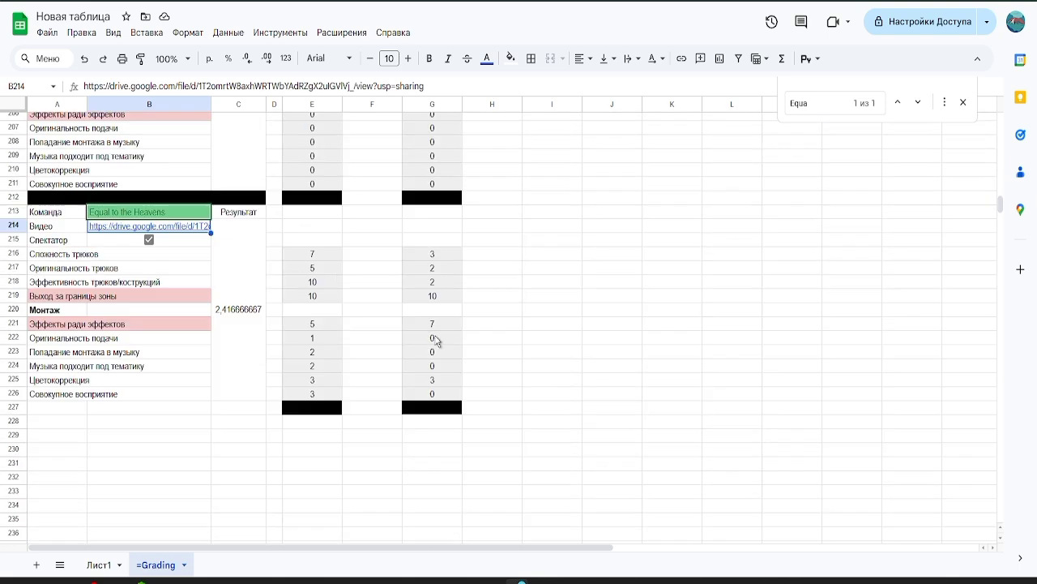
pyautogui.click(432, 341)
pyautogui.click(435, 378)
pyautogui.click(435, 353)
pyautogui.click(438, 369)
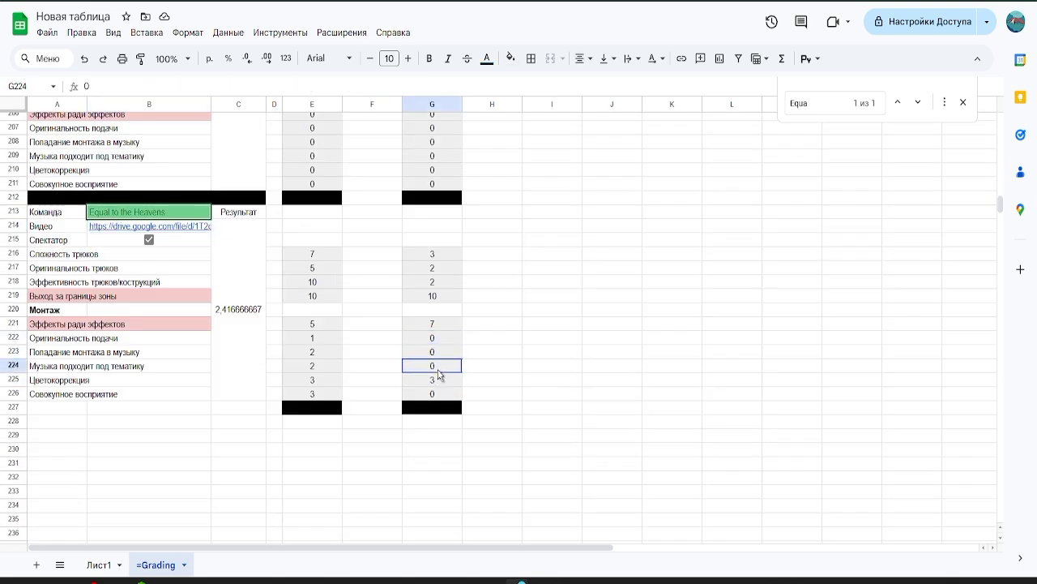
pyautogui.click(434, 395)
pyautogui.click(432, 366)
# Return to Лист1 and go through the highlighted top three: Old Players, team Sandwich and Inevitable.
pyautogui.click(97, 564)
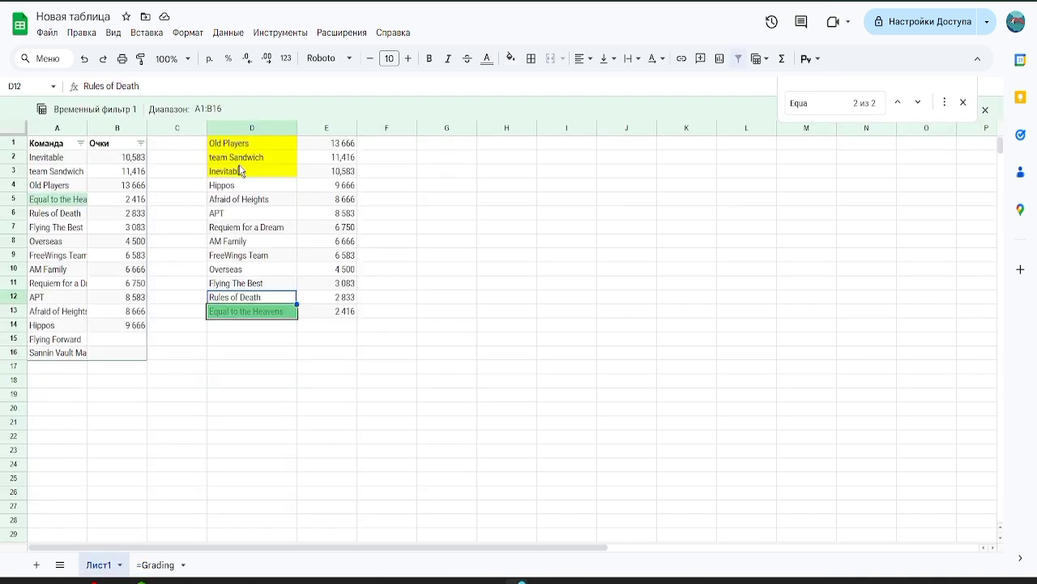
pyautogui.click(240, 162)
pyautogui.click(254, 177)
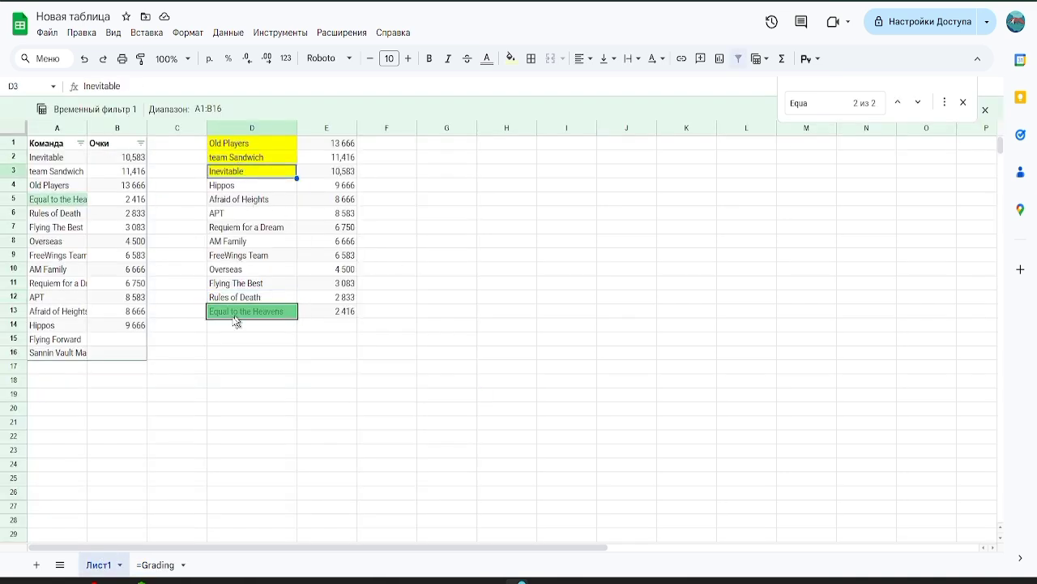
pyautogui.click(252, 144)
pyautogui.click(249, 159)
pyautogui.click(247, 157)
pyautogui.click(260, 174)
pyautogui.click(251, 145)
pyautogui.click(246, 161)
pyautogui.click(253, 173)
# Open the Inevitable team's video link from its =Grading block and skip slightly ahead in the video.
pyautogui.click(168, 564)
pyautogui.scroll(7, 158, 288)
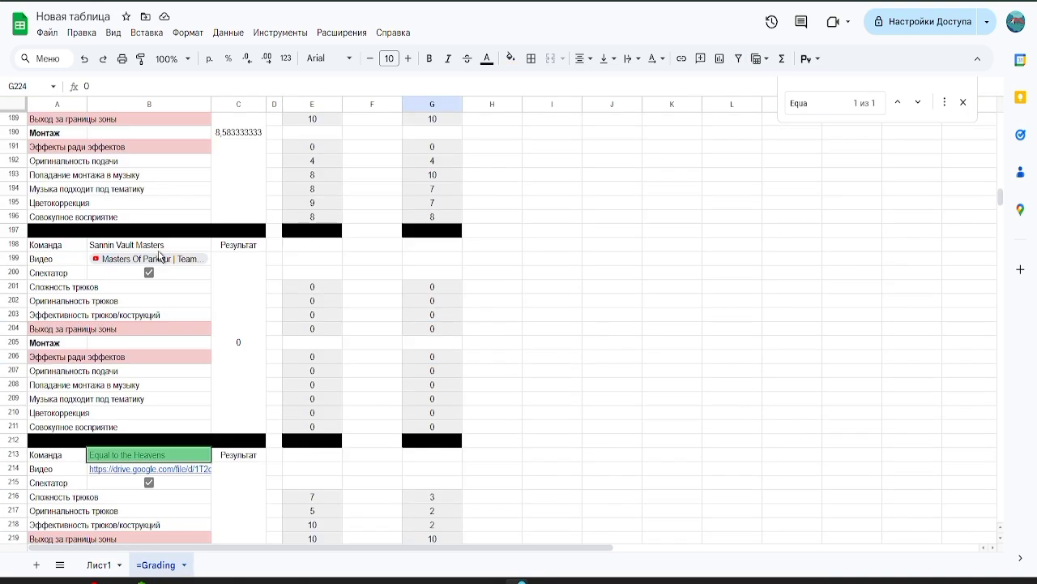
pyautogui.scroll(6, 161, 277)
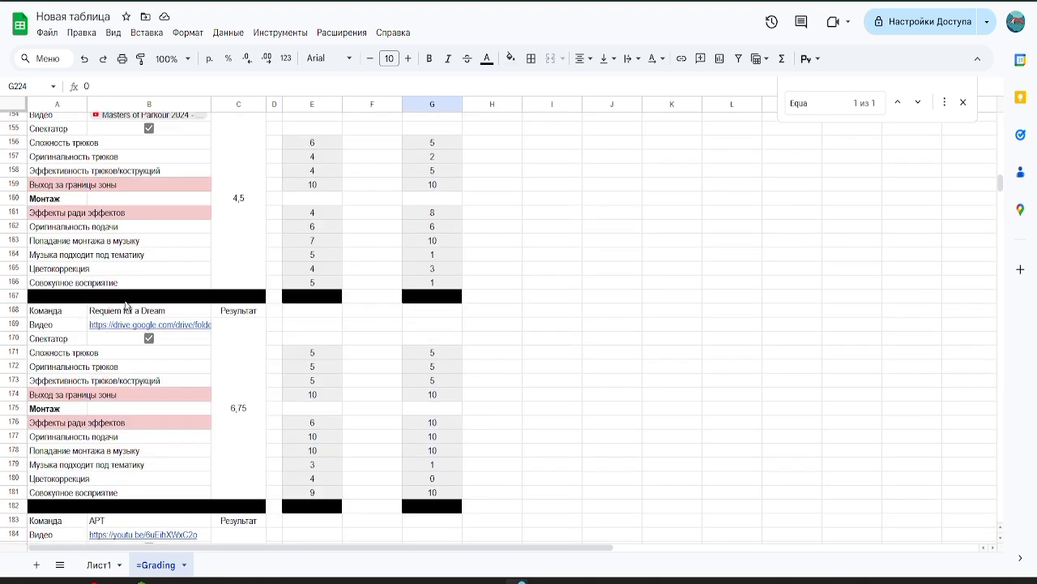
pyautogui.scroll(12, 131, 312)
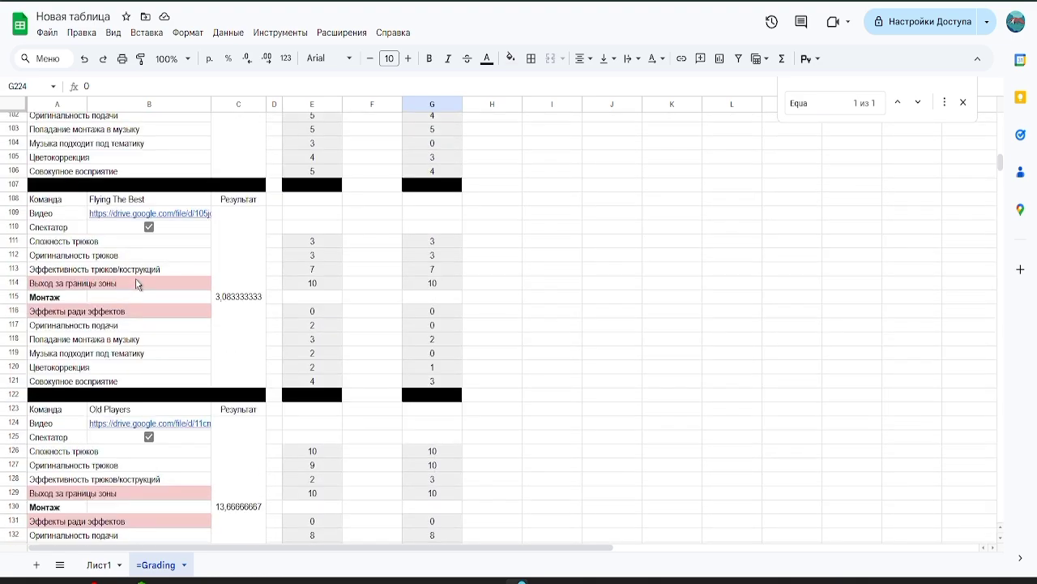
pyautogui.scroll(6, 138, 349)
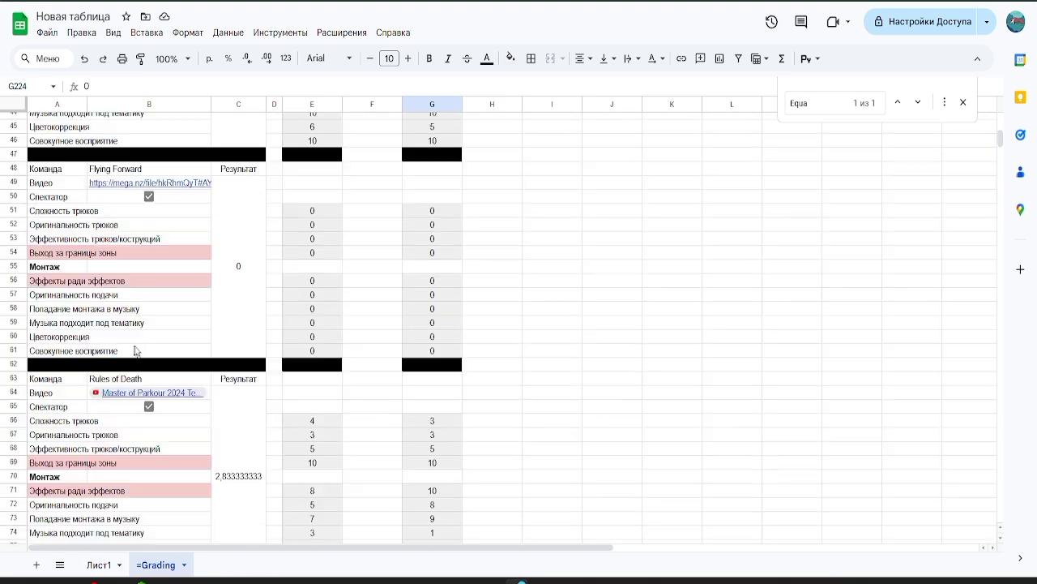
pyautogui.scroll(2, 138, 335)
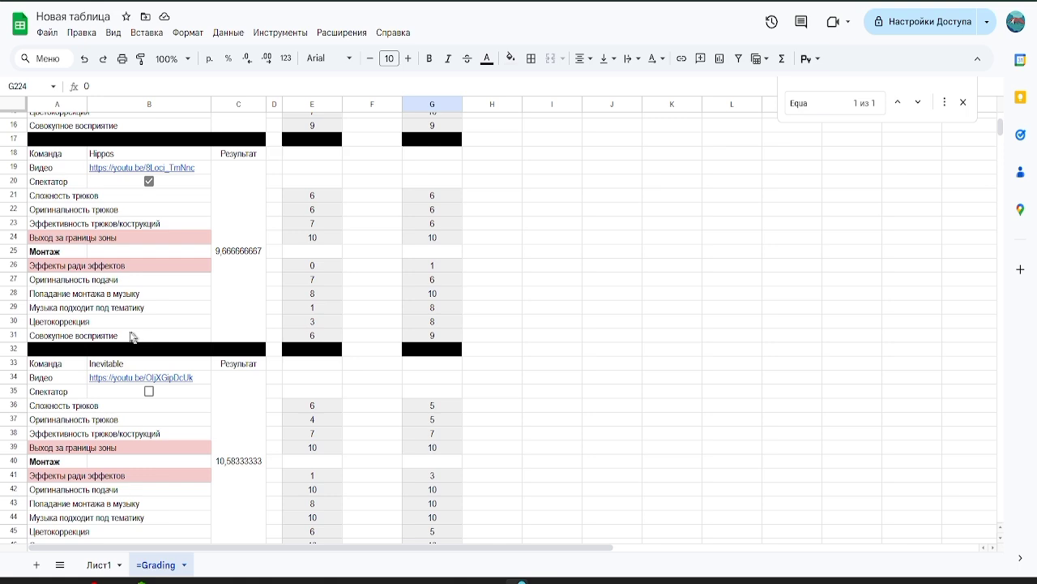
pyautogui.click(130, 378)
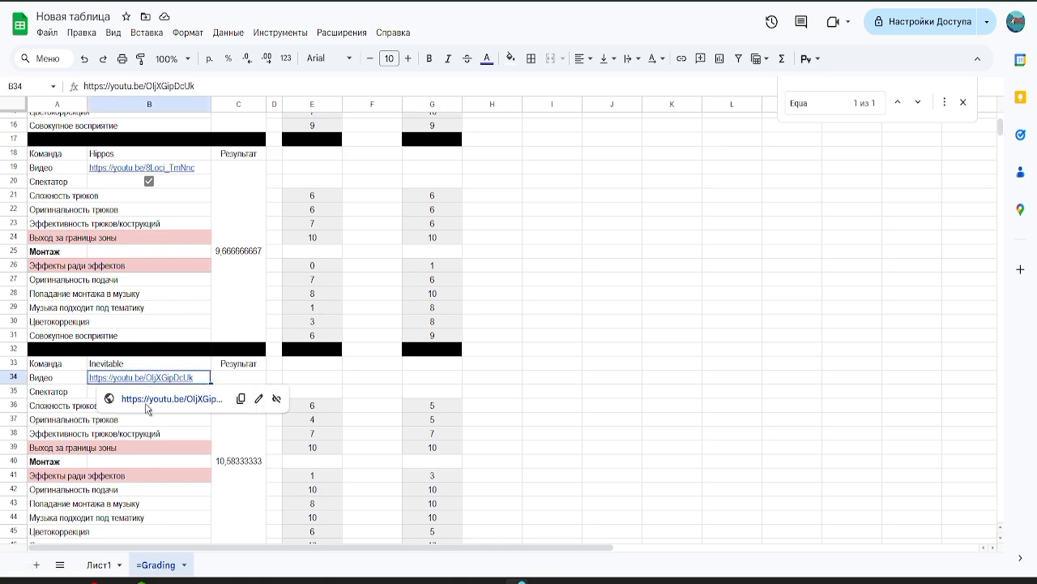
pyautogui.click(146, 401)
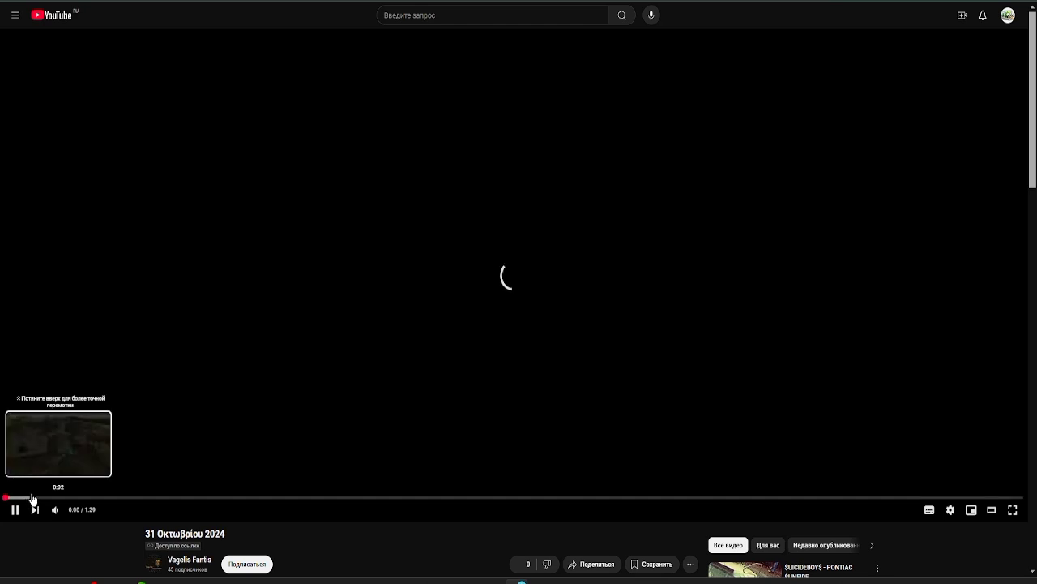
pyautogui.moveTo(26, 499)
pyautogui.mouseDown()
pyautogui.moveTo(15, 504)
pyautogui.moveTo(19, 487)
pyautogui.moveTo(26, 502)
pyautogui.mouseUp()
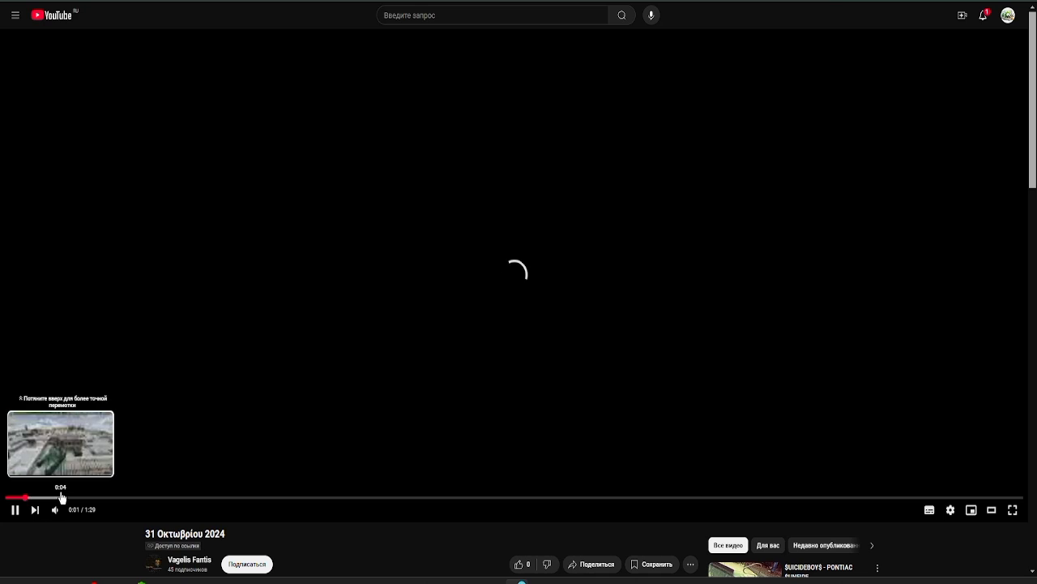
# Skip ahead in the Inevitable video, then return to the ranking on Лист1 with the text search closed.
pyautogui.moveTo(100, 498); pyautogui.dragTo(101, 496)
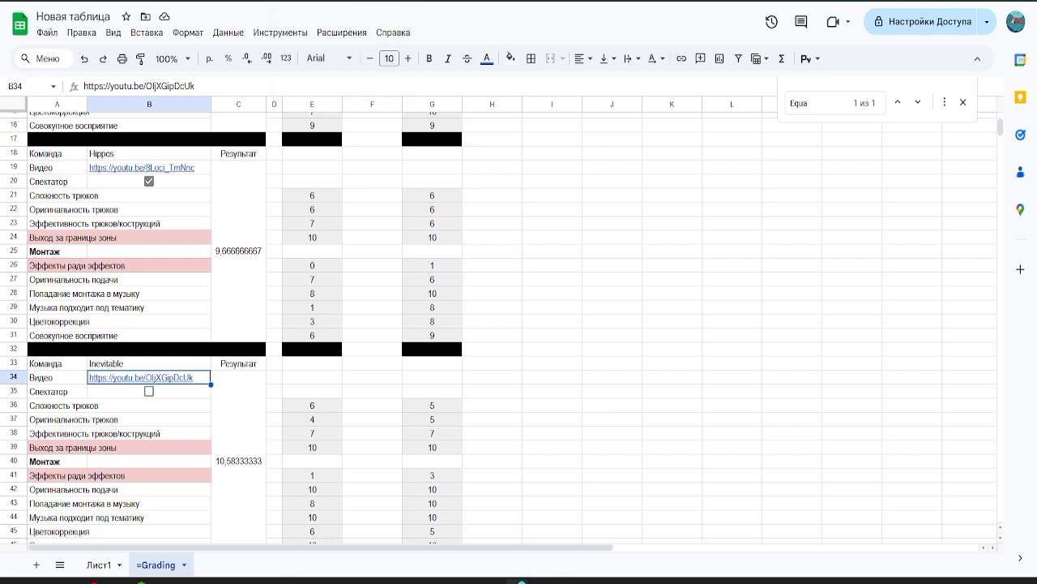
pyautogui.click(100, 564)
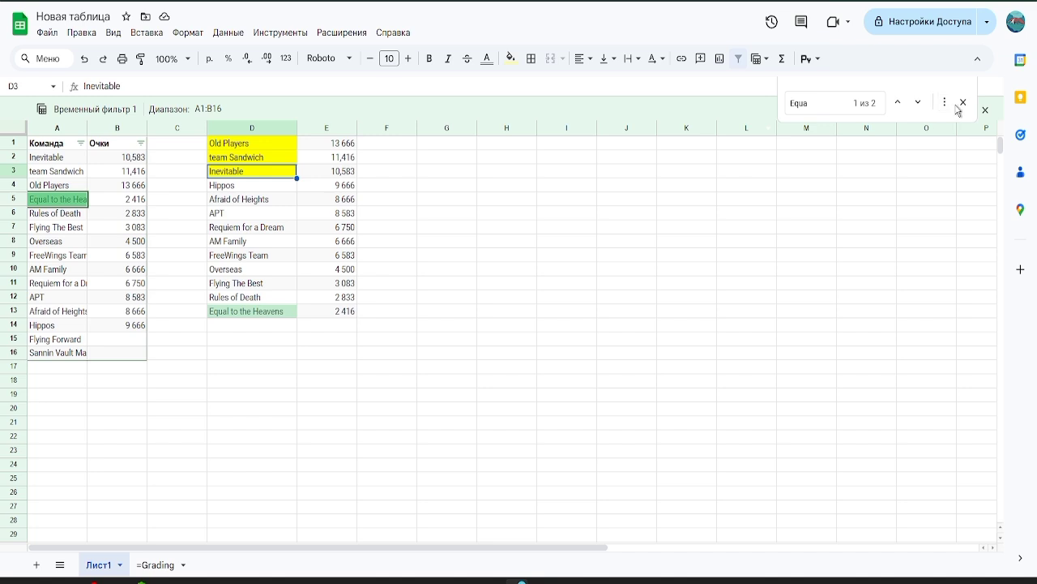
pyautogui.press('Escape')
# Check Inevitable's entry and score in row 3 of the Лист1 ranking against its =Grading block, rows 33 to 46.
pyautogui.click(267, 175)
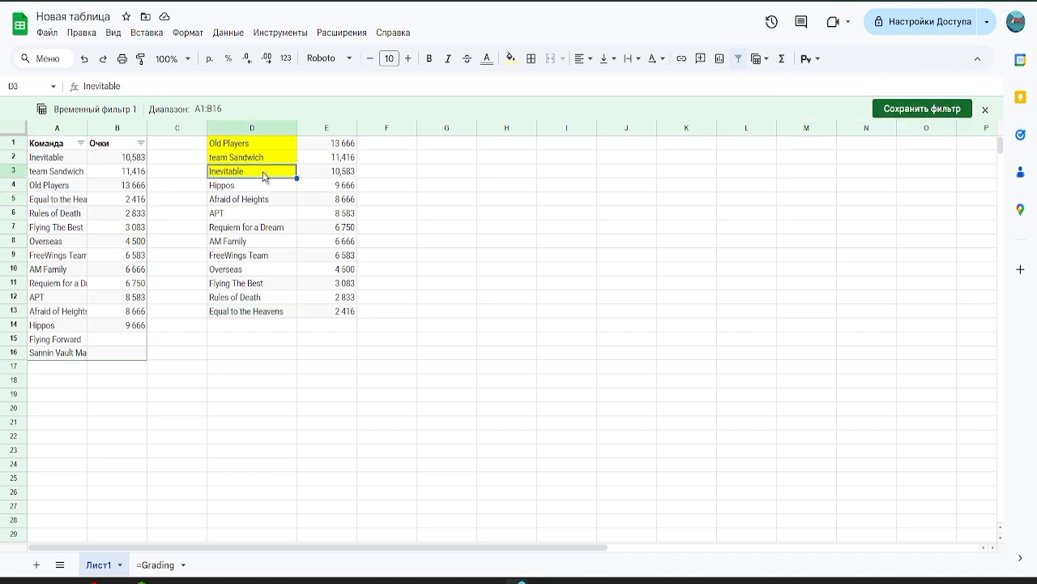
pyautogui.click(238, 245)
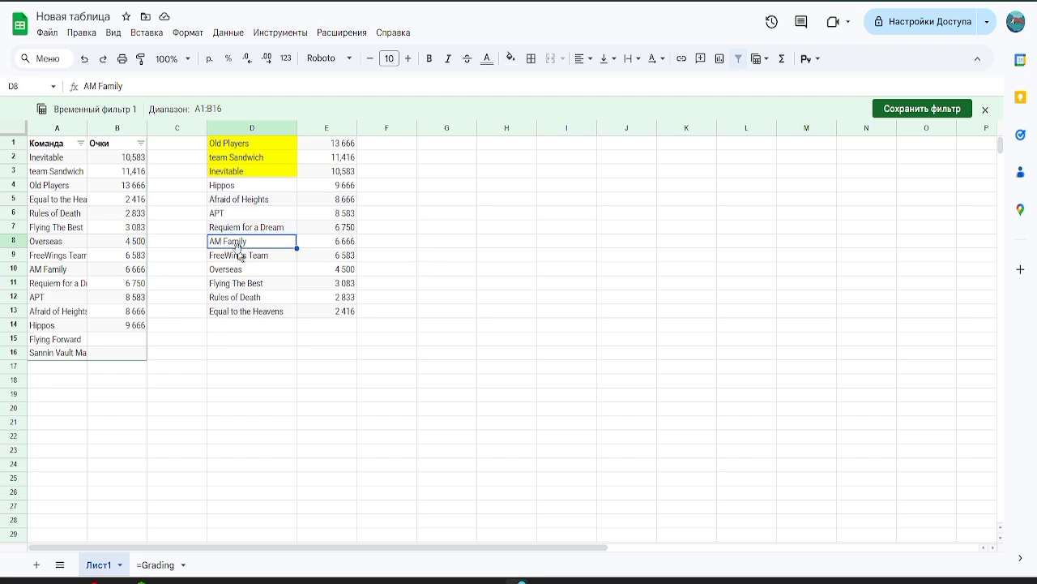
pyautogui.click(259, 171)
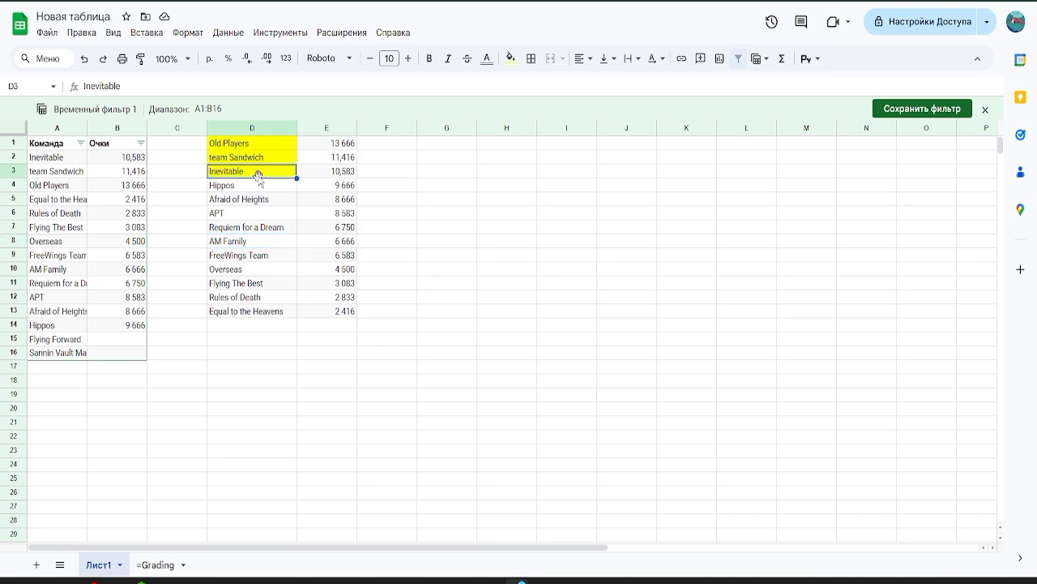
pyautogui.click(156, 564)
pyautogui.scroll(-2, 231, 318)
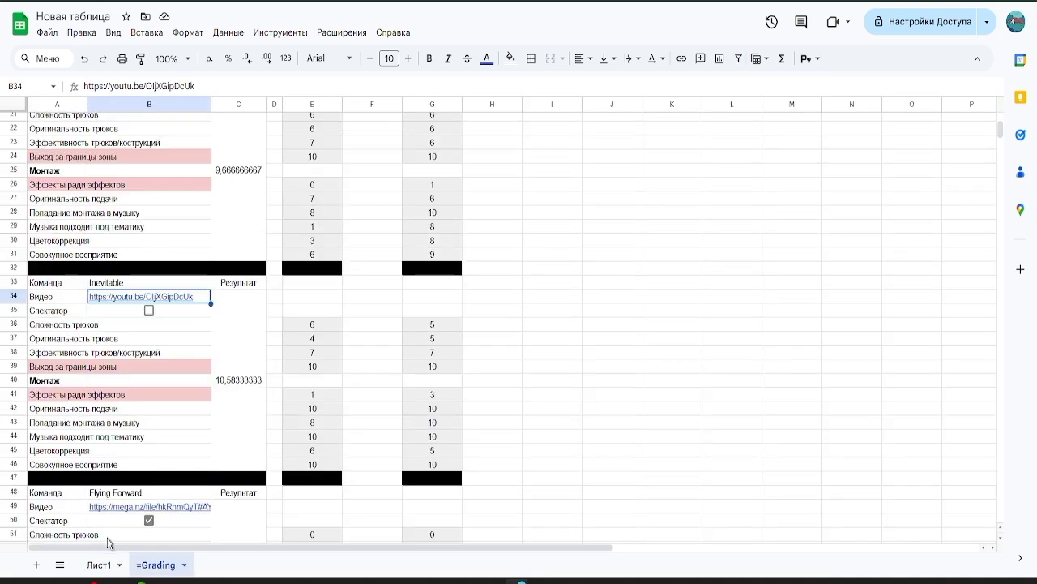
pyautogui.click(97, 562)
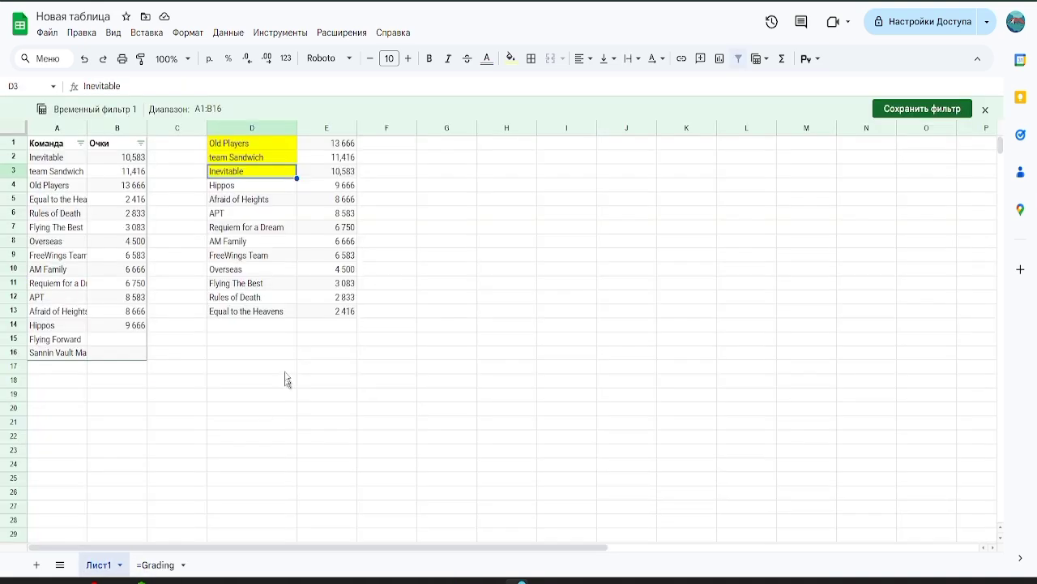
pyautogui.click(337, 172)
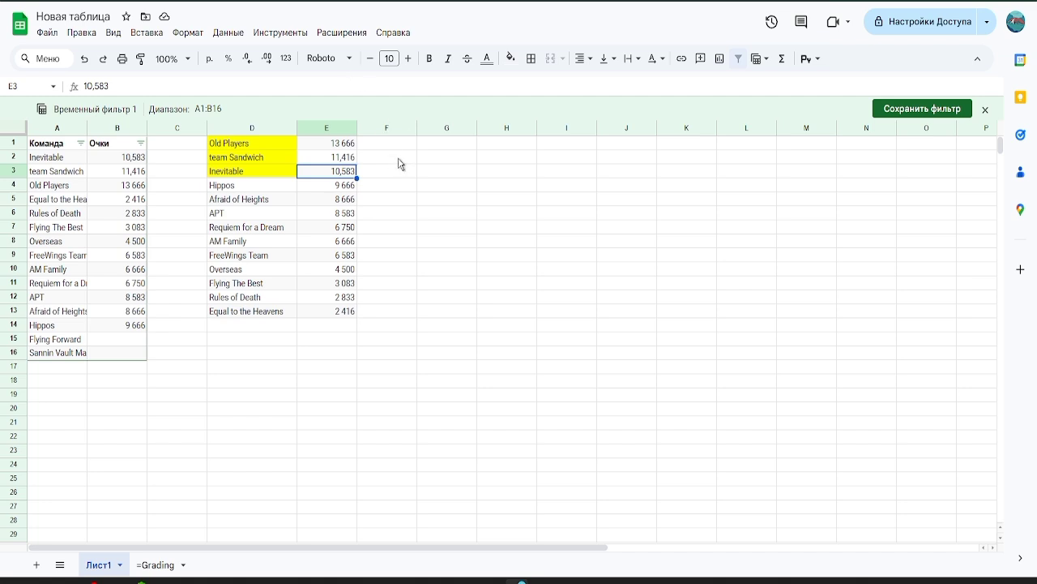
# Go through Old Players, team Sandwich and Inevitable in the ranking, and check Requiem for a Dream's score in column E.
pyautogui.click(251, 144)
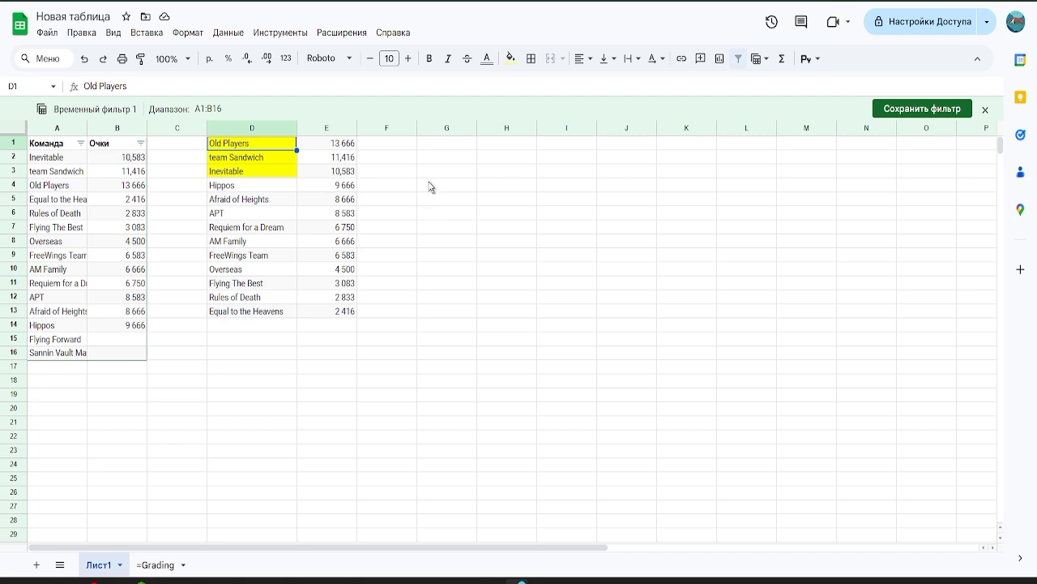
pyautogui.click(254, 158)
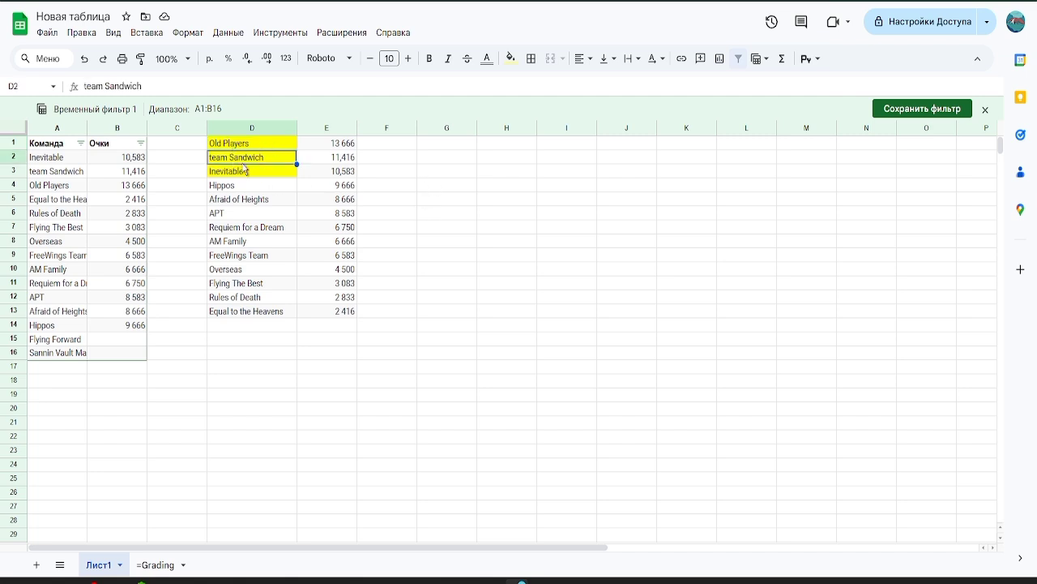
pyautogui.click(248, 172)
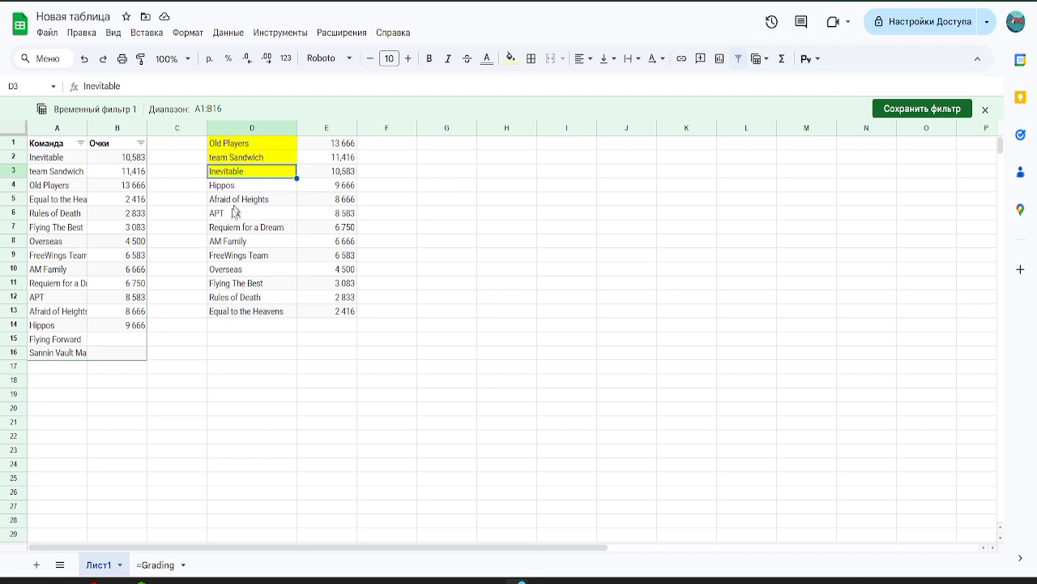
pyautogui.click(232, 234)
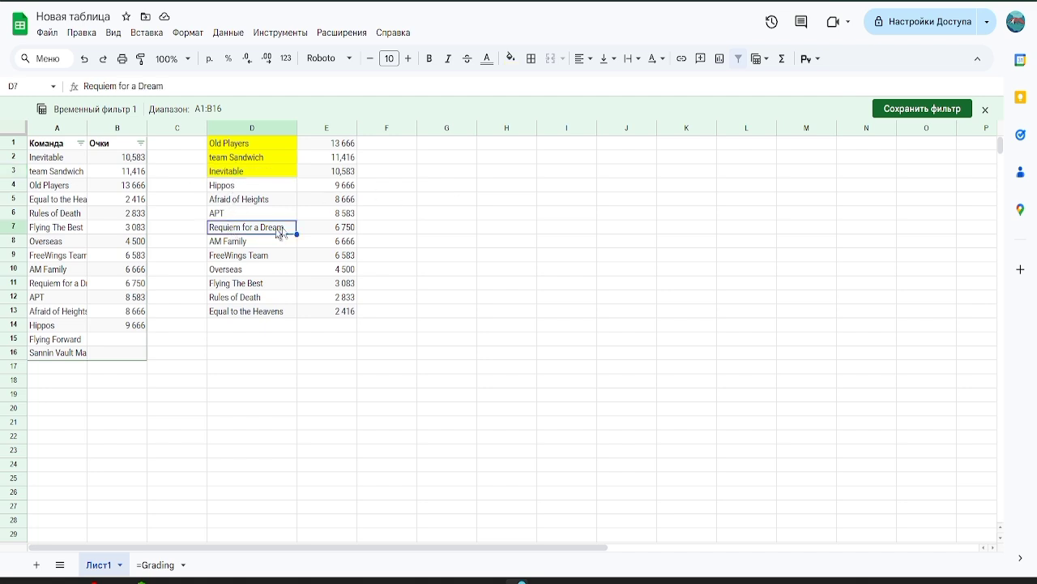
pyautogui.click(335, 229)
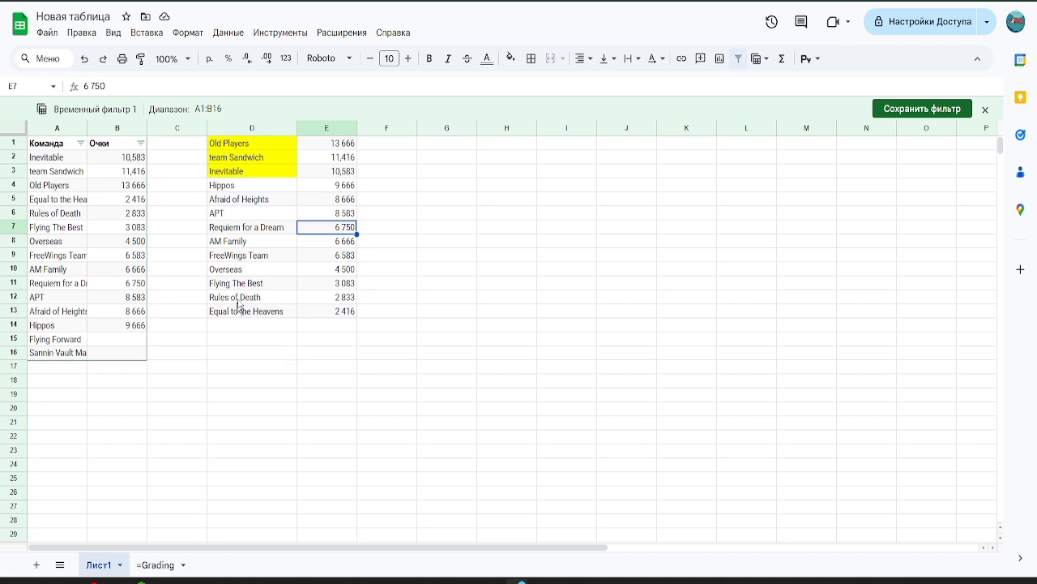
# Glance at =Grading again, then review Inevitable, Requiem for a Dream, Afraid of Heights, Equal to the Heavens and Flying The Best on Лист1.
pyautogui.click(153, 564)
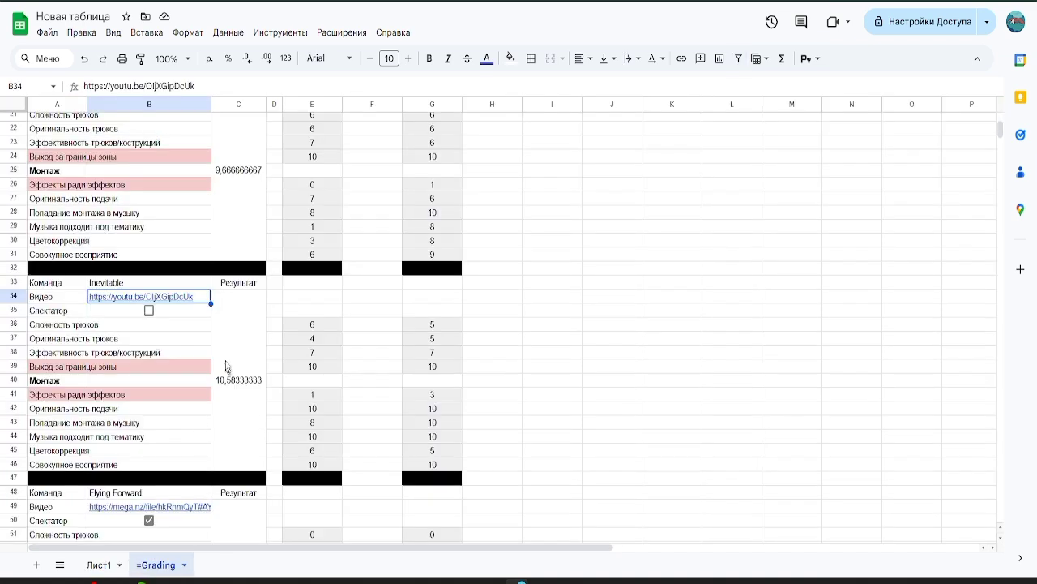
pyautogui.click(98, 565)
pyautogui.click(249, 171)
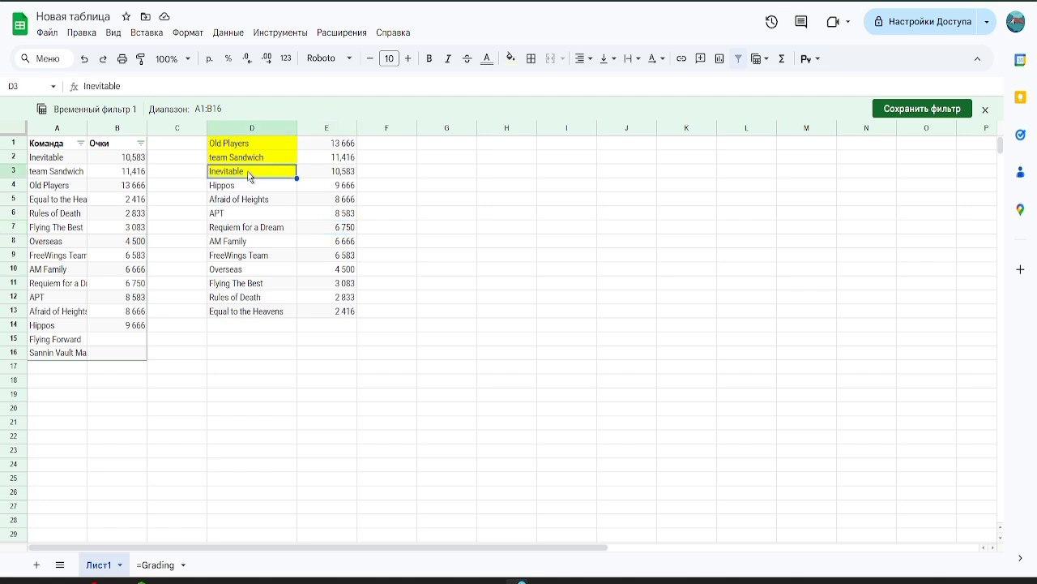
pyautogui.click(410, 300)
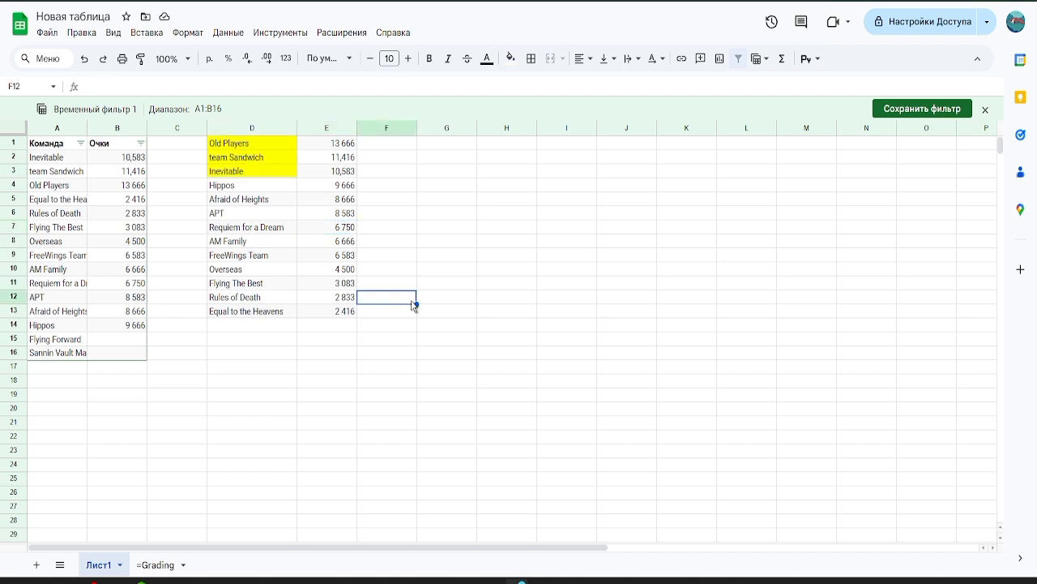
pyautogui.click(242, 227)
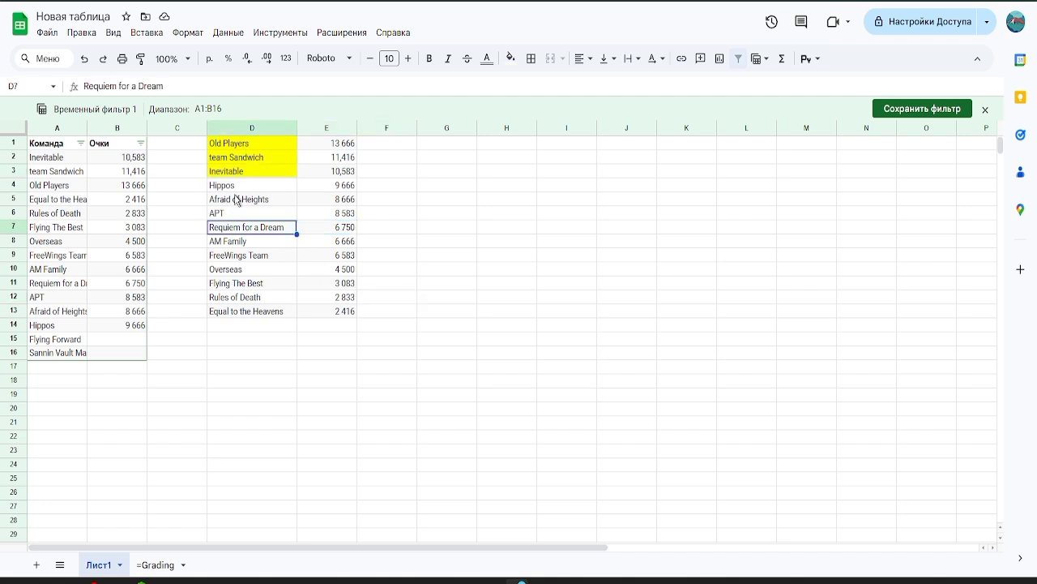
pyautogui.click(236, 200)
pyautogui.click(241, 312)
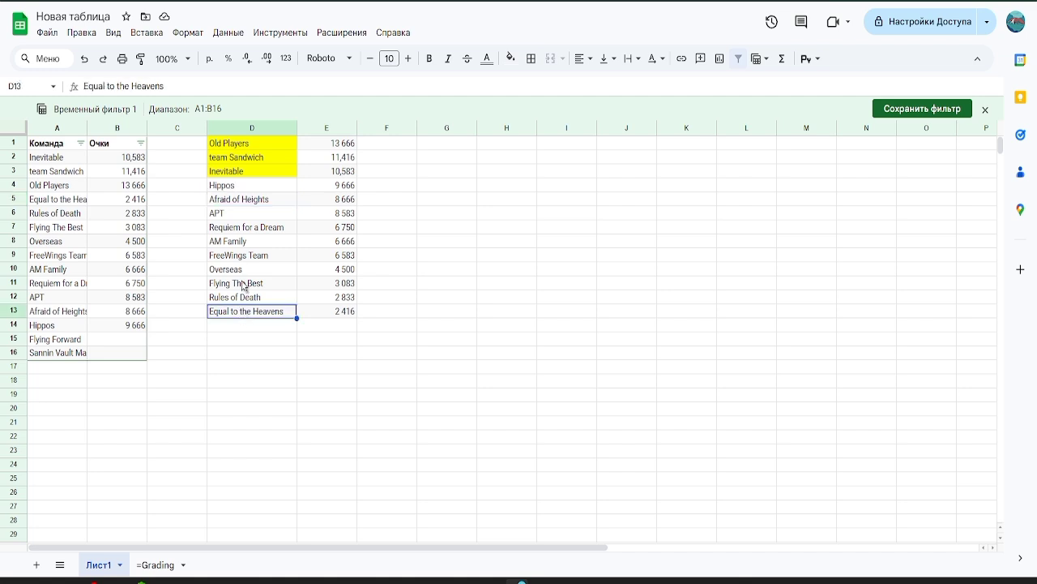
pyautogui.click(243, 282)
pyautogui.click(411, 285)
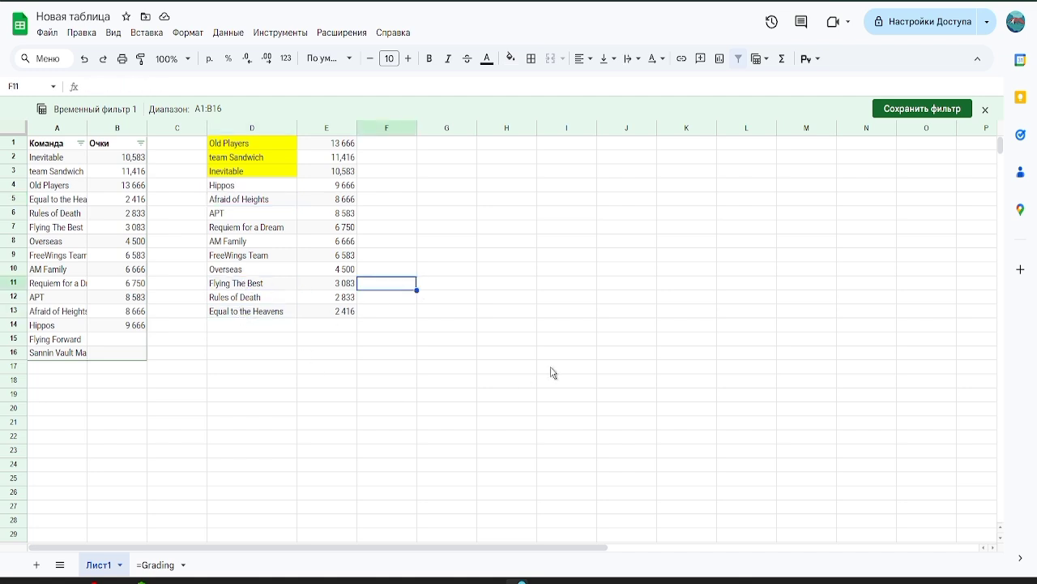